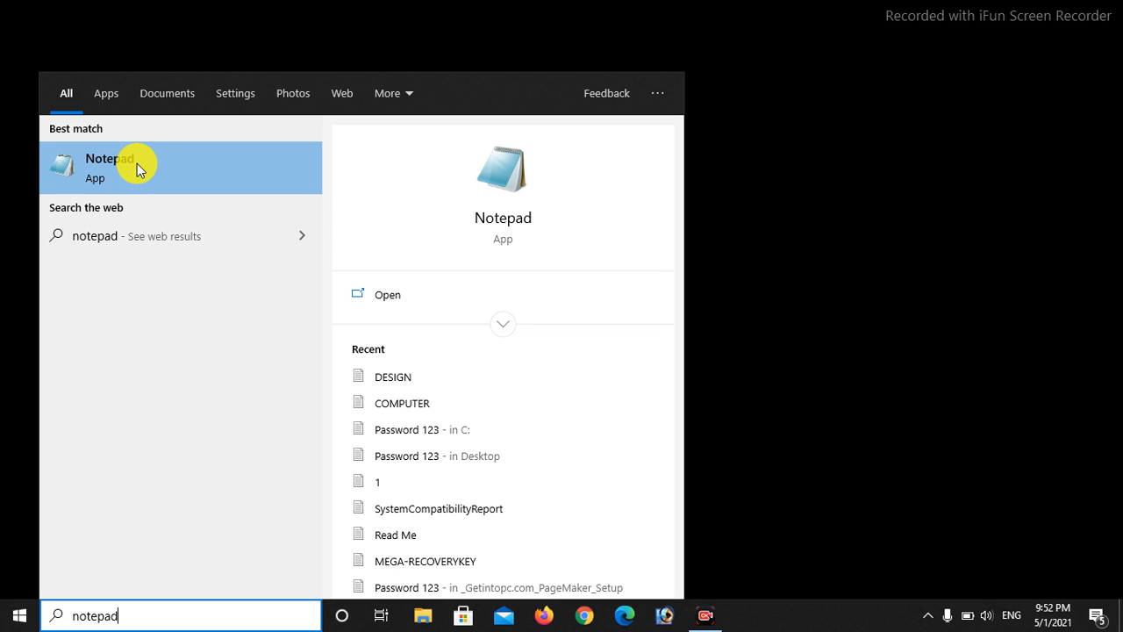
# - Open Notepad and maximize its window
pyautogui.click(136, 163)
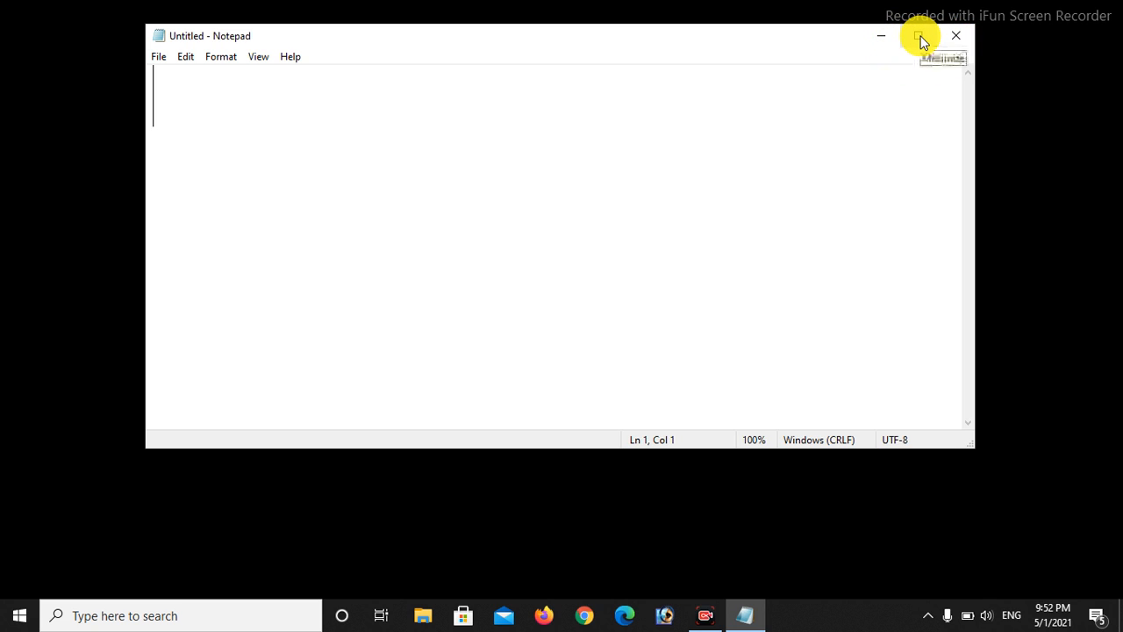
pyautogui.click(920, 38)
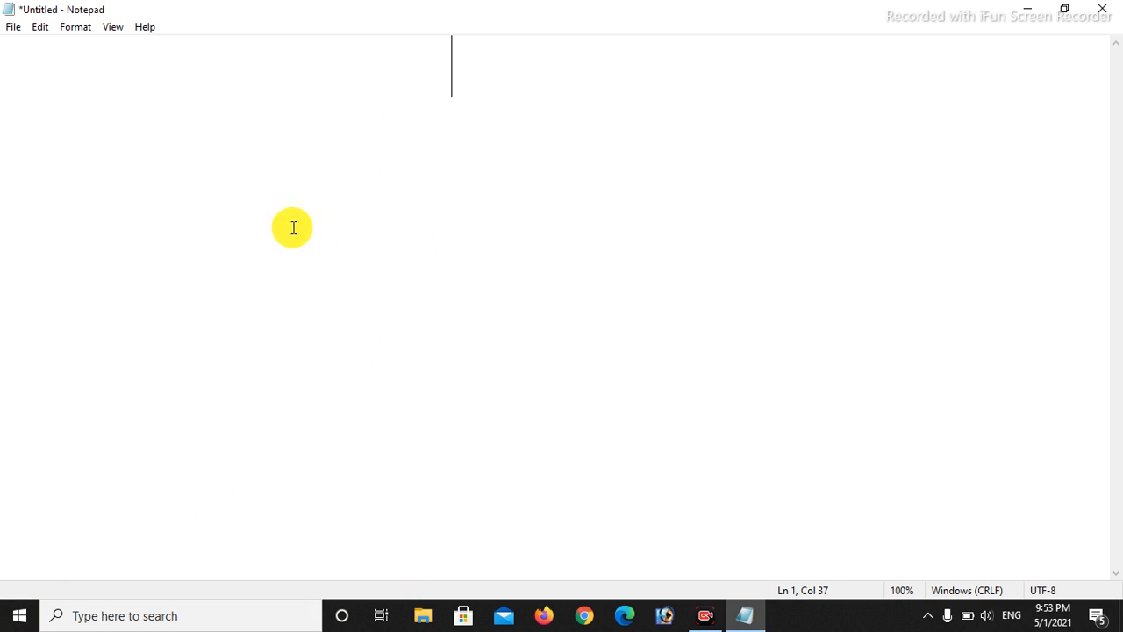
# - Start a new document and choose to save the changes to the current untitled one
pyautogui.click(13, 29)
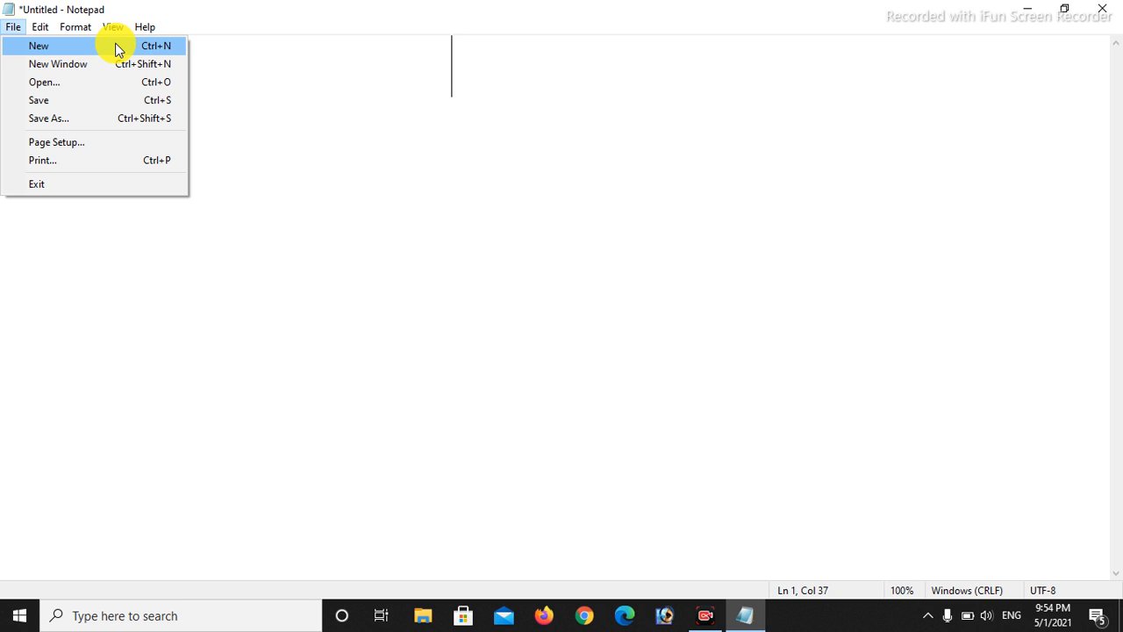
pyautogui.click(57, 48)
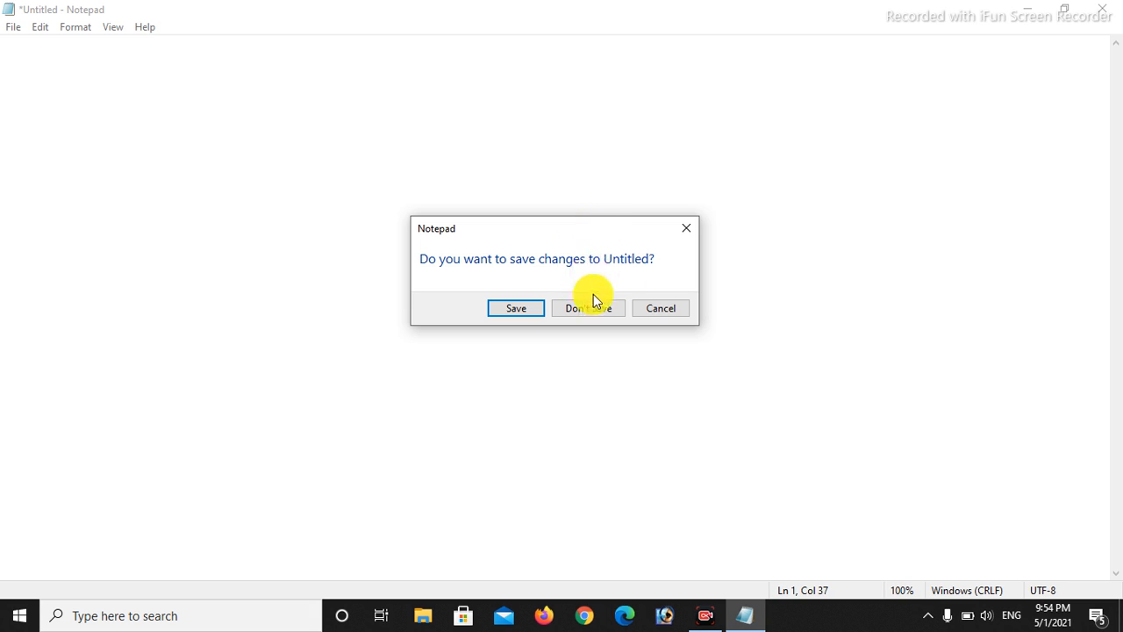
pyautogui.click(522, 310)
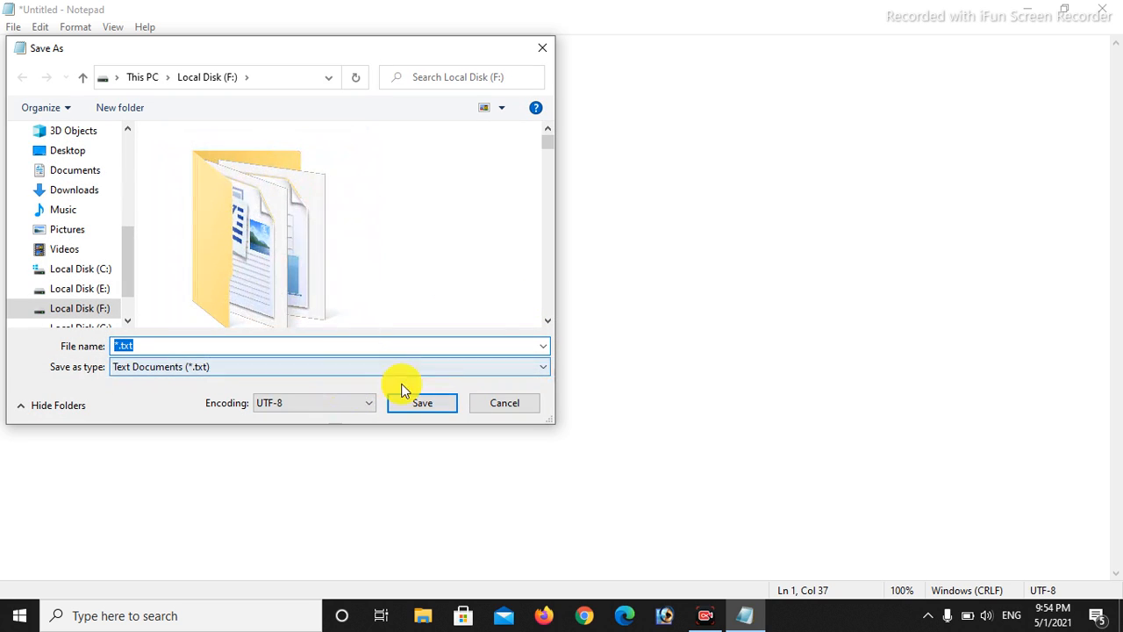
pyautogui.click(226, 350)
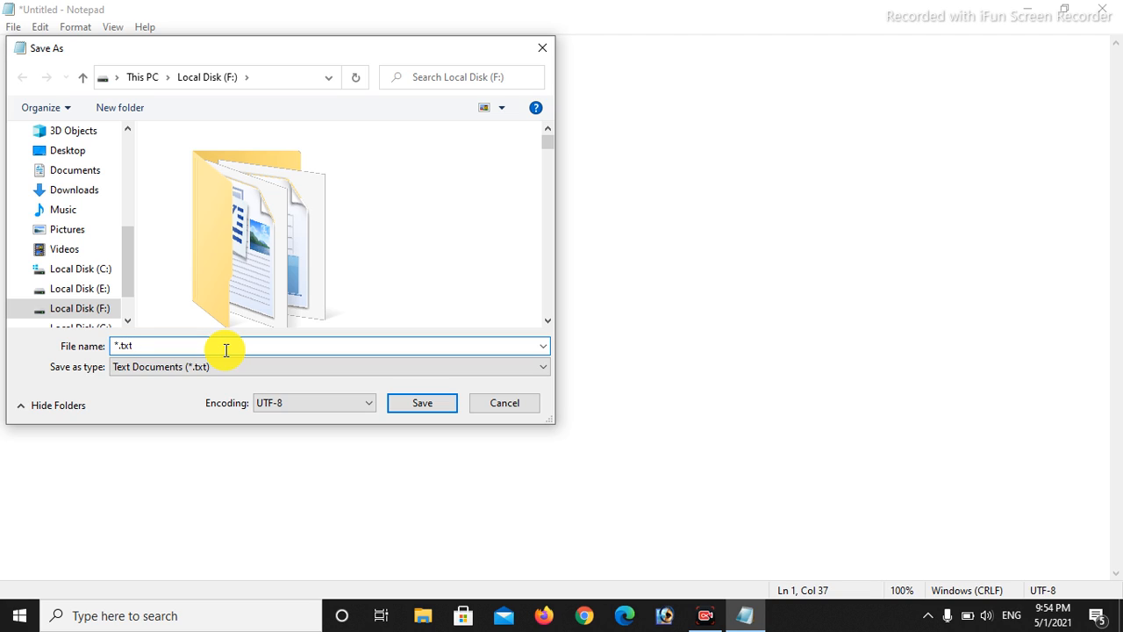
pyautogui.write('design')
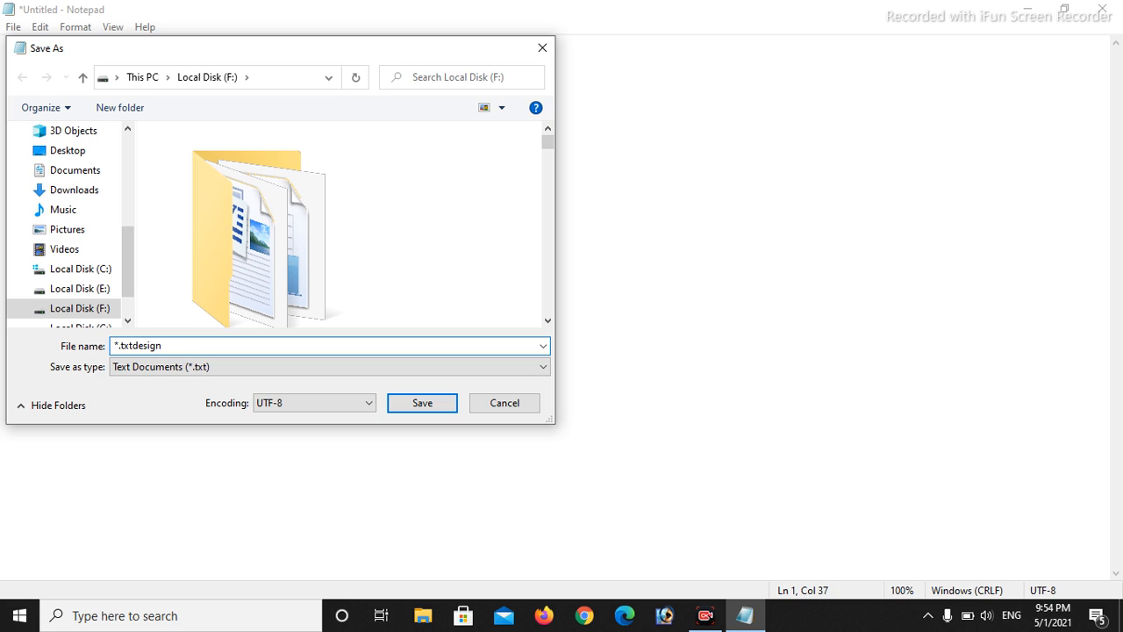
pyautogui.press('BackSpace')
pyautogui.press('BackSpace')
pyautogui.press('BackSpace')
pyautogui.press('BackSpace')
pyautogui.press('BackSpace')
pyautogui.press('BackSpace')
pyautogui.press('BackSpace')
pyautogui.press('BackSpace')
pyautogui.press('BackSpace')
pyautogui.press('BackSpace')
pyautogui.write('desi')
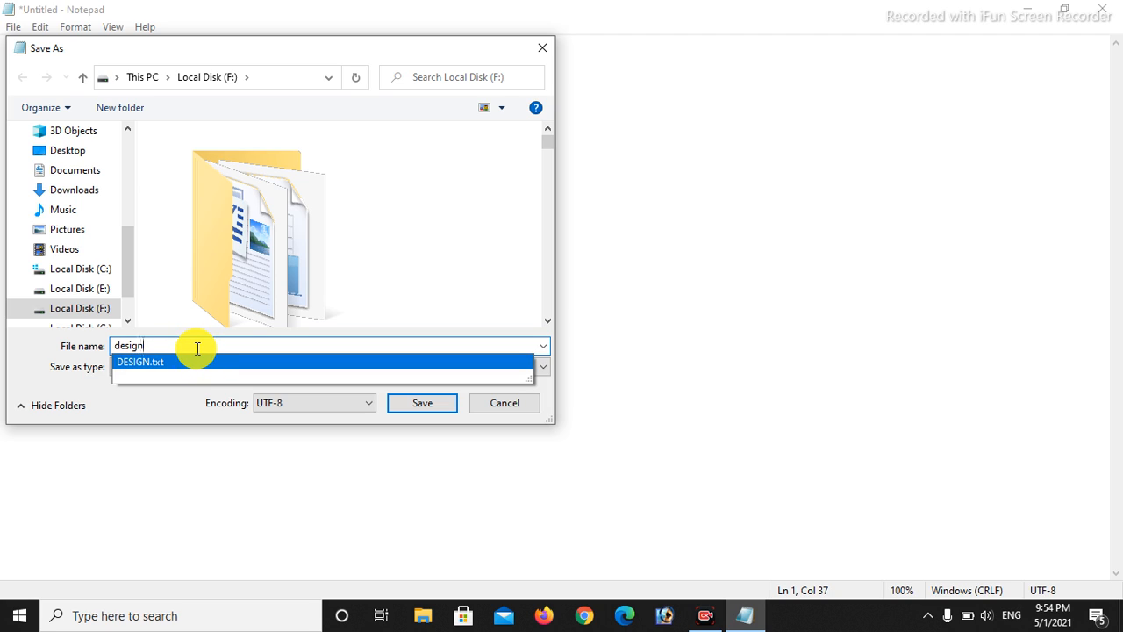
pyautogui.press('BackSpace')
pyautogui.press('BackSpace')
pyautogui.press('BackSpace')
pyautogui.press('BackSpace')
pyautogui.press('BackSpace')
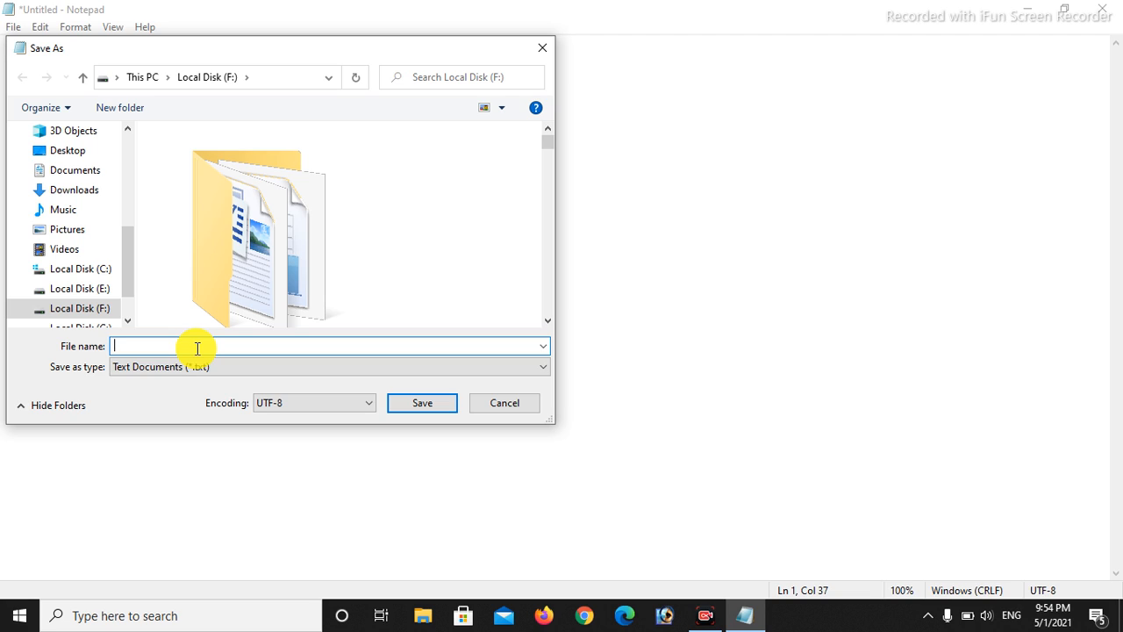
pyautogui.write('c')
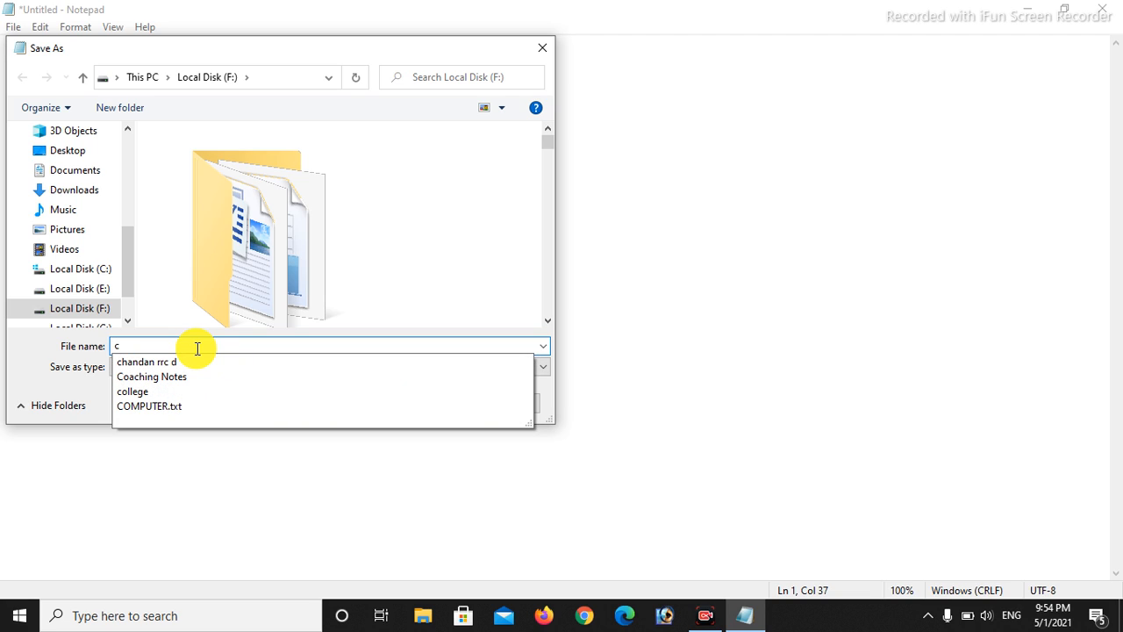
pyautogui.press('BackSpace')
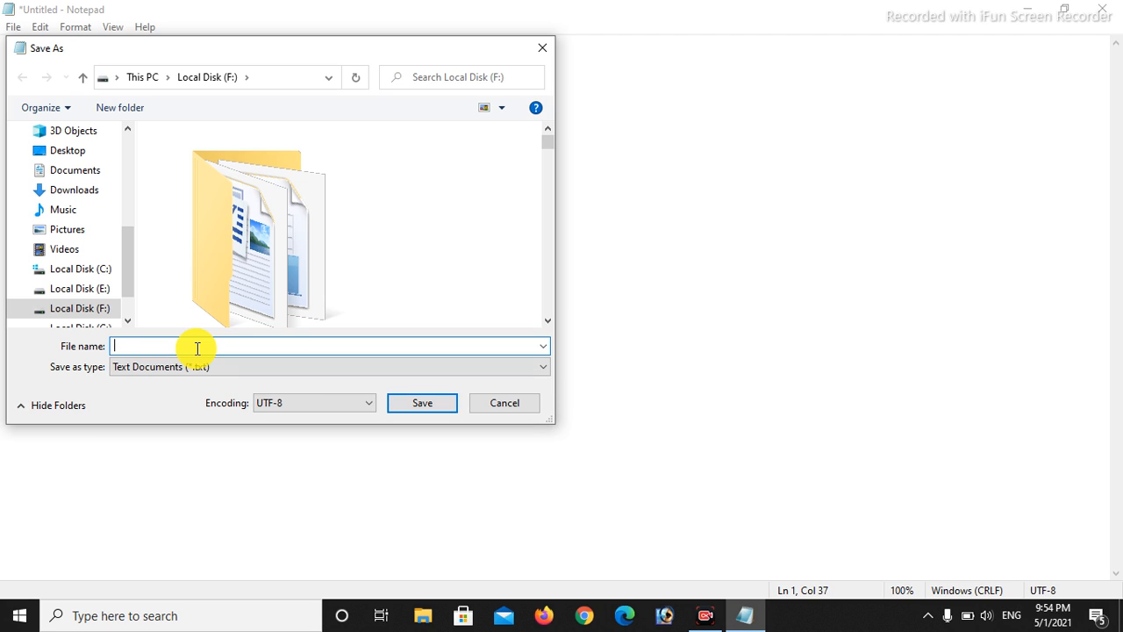
# - Name the file "atr design" and keep the Text Documents (*.txt) file type
pyautogui.write('atr')
pyautogui.write(' qê')
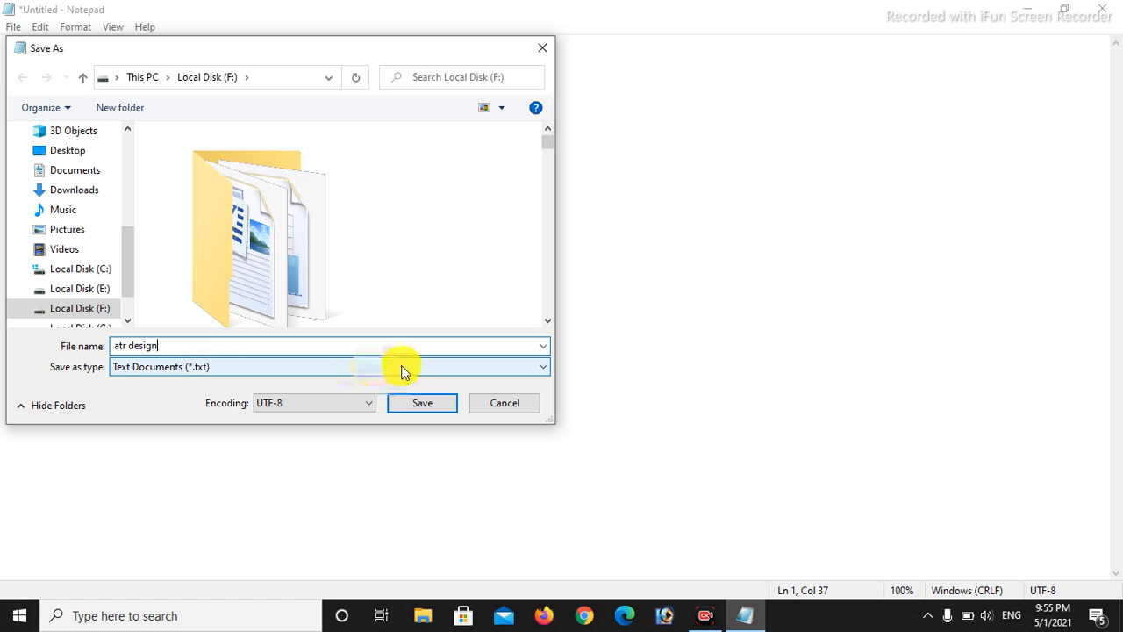
pyautogui.click(523, 375)
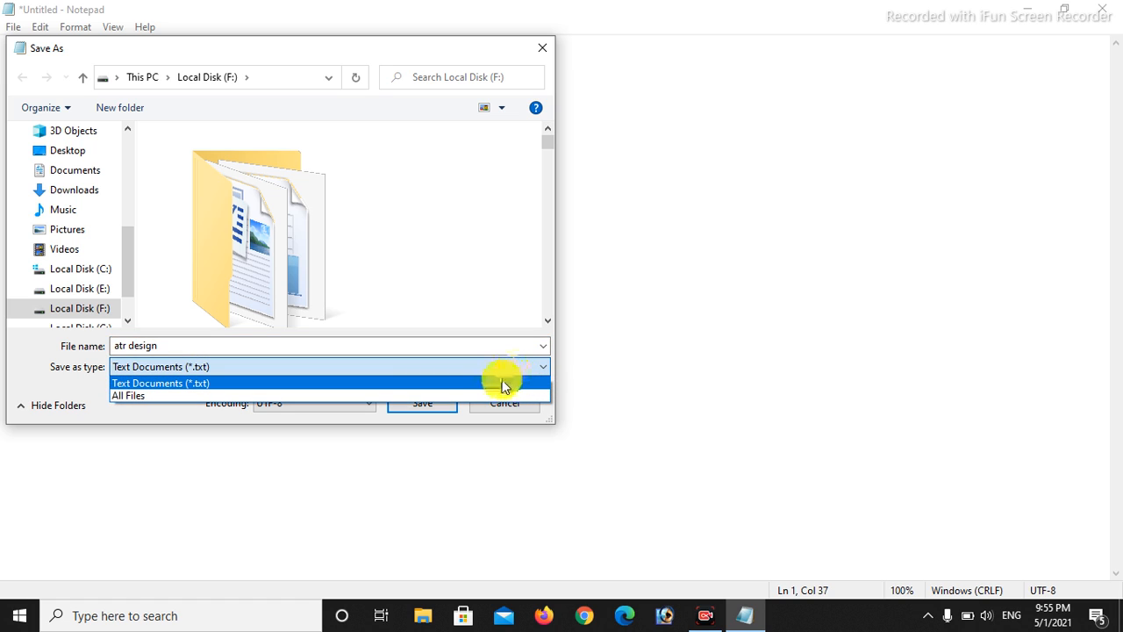
pyautogui.click(618, 389)
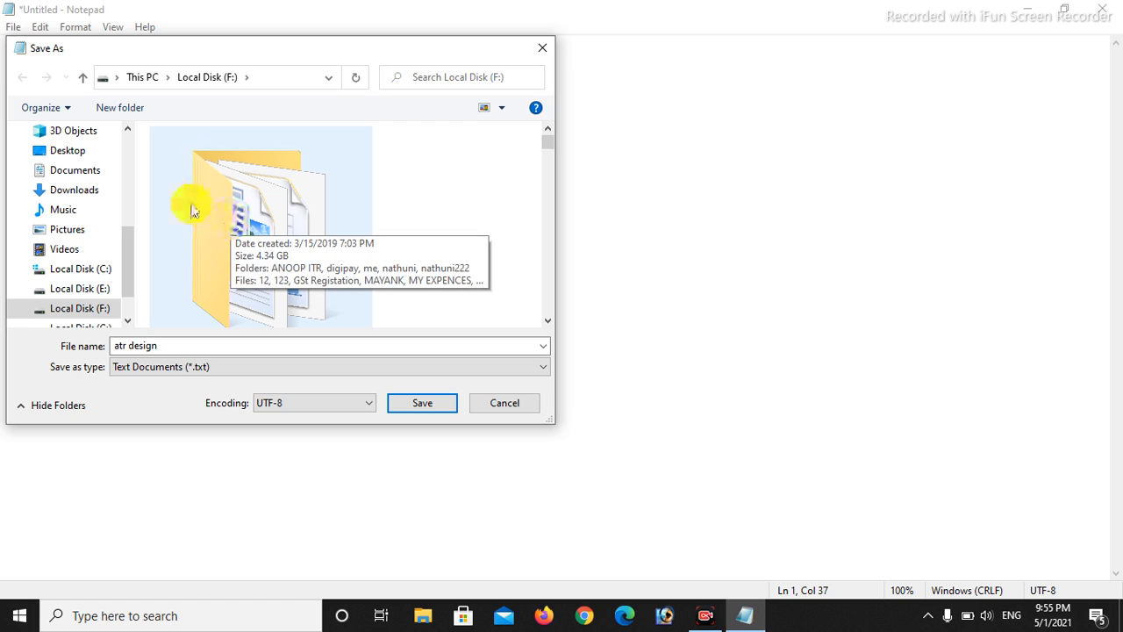
# - Browse the Desktop and Local Disk (F:) as save locations and save the text file
pyautogui.click(71, 154)
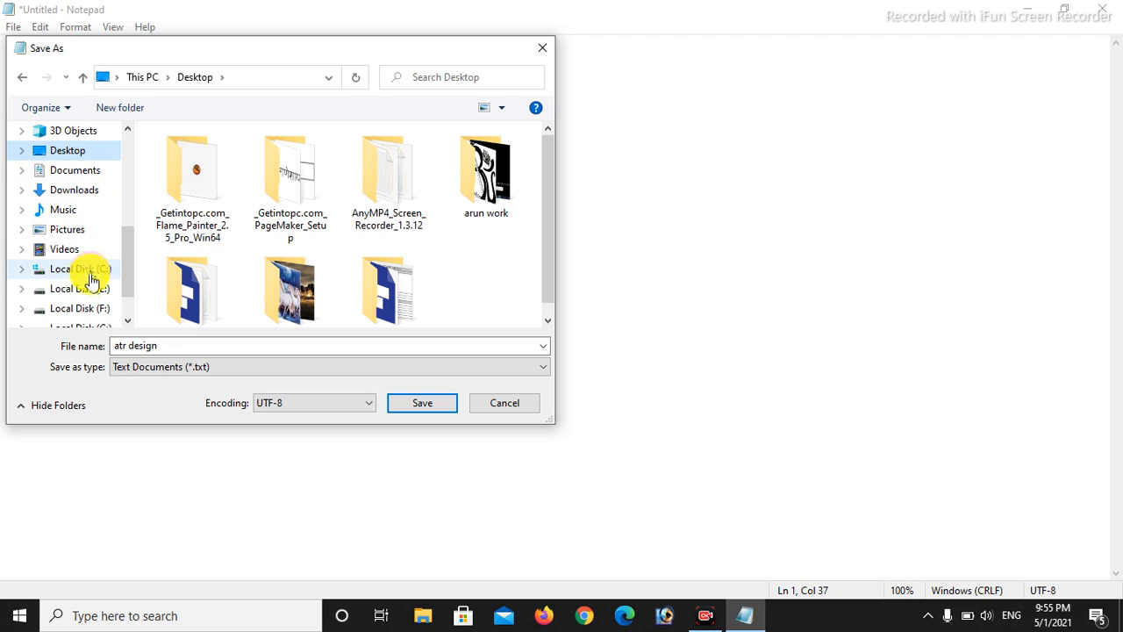
pyautogui.scroll(-1, 92, 312)
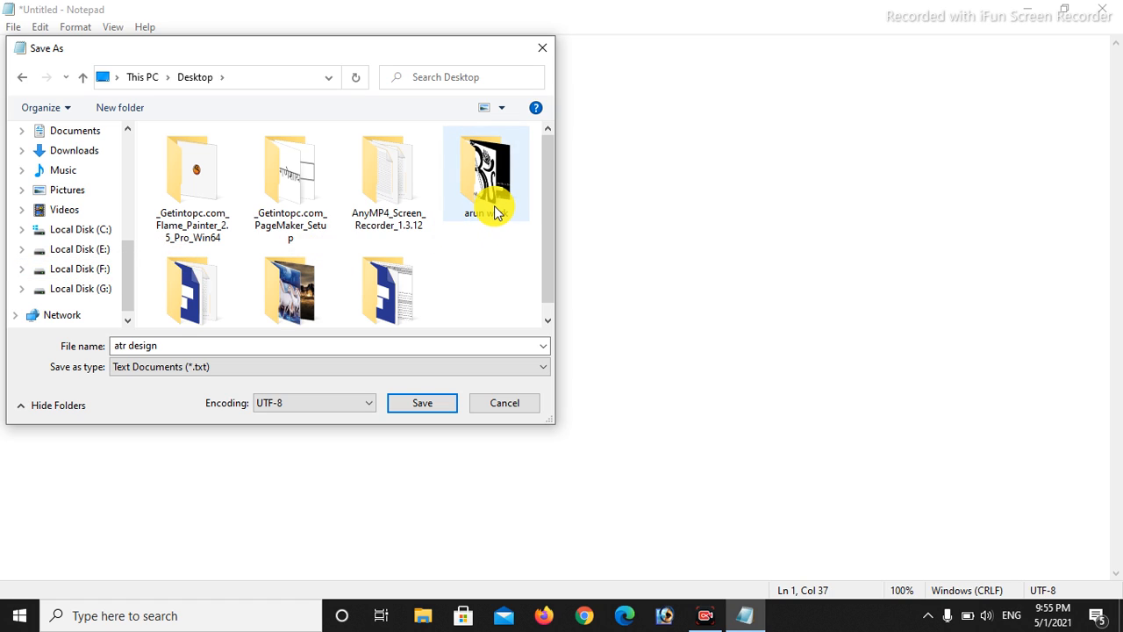
pyautogui.click(79, 268)
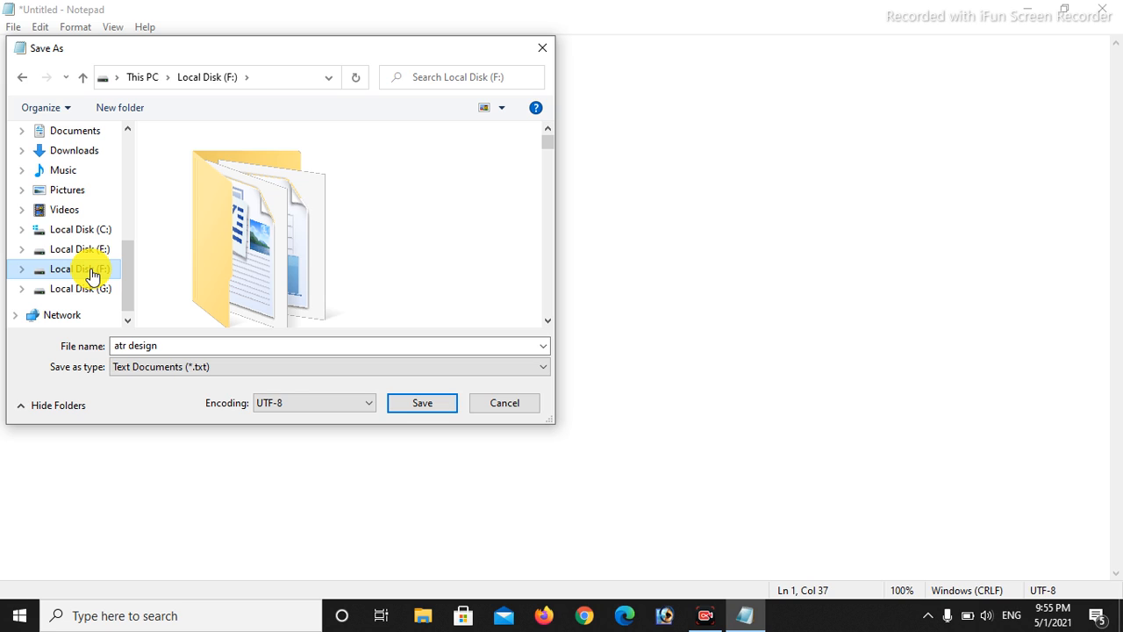
pyautogui.doubleClick(92, 275)
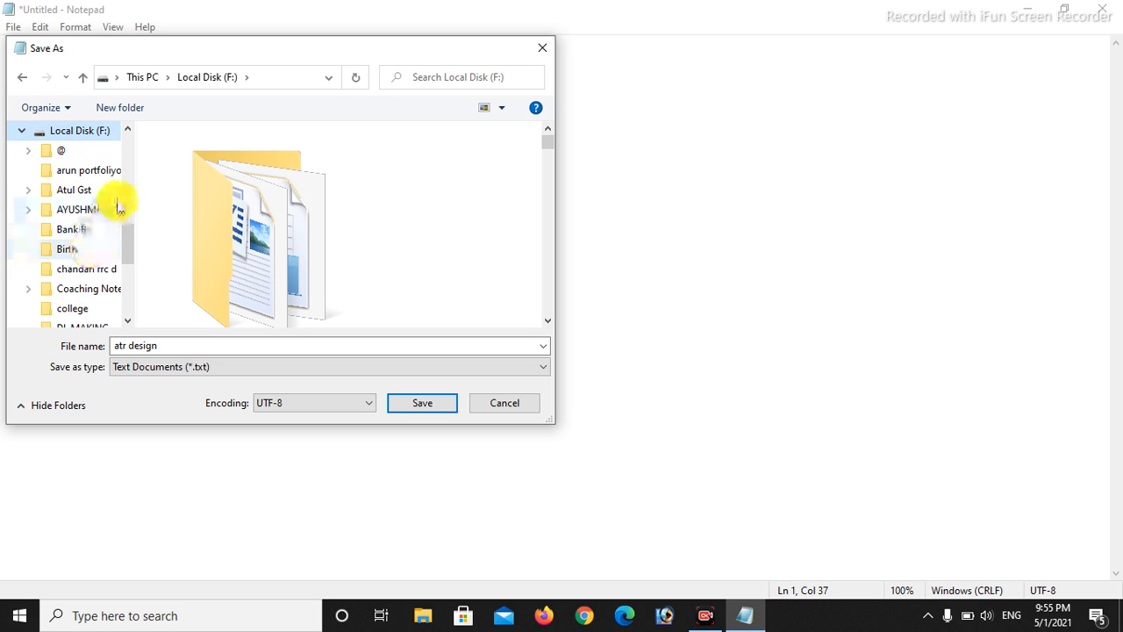
pyautogui.scroll(2, 118, 211)
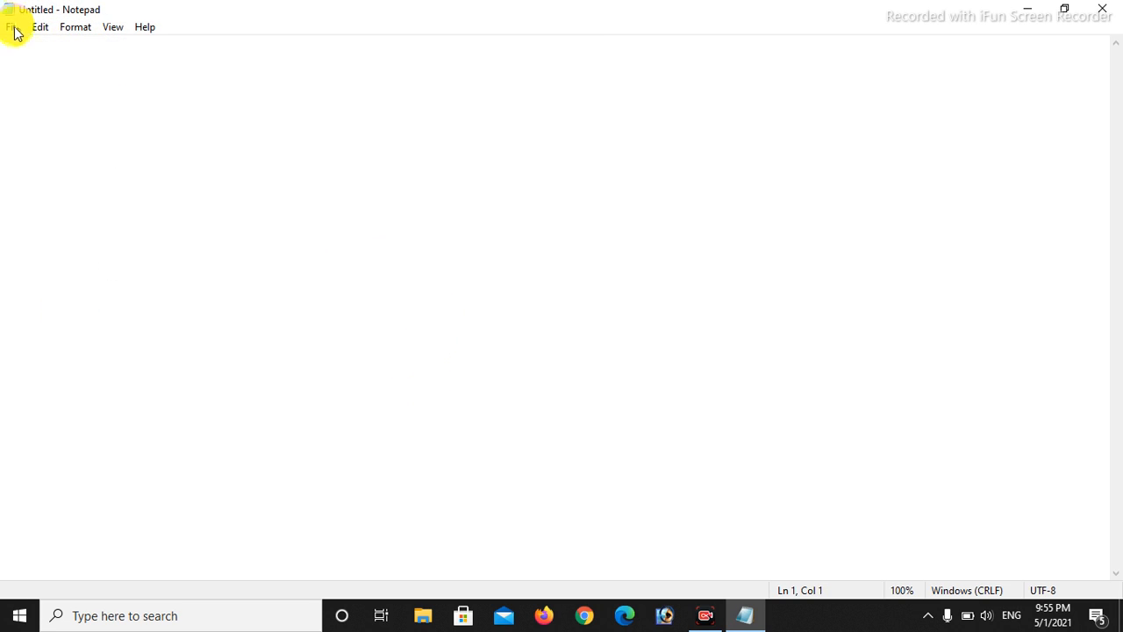
# - Start another new blank document
pyautogui.click(14, 29)
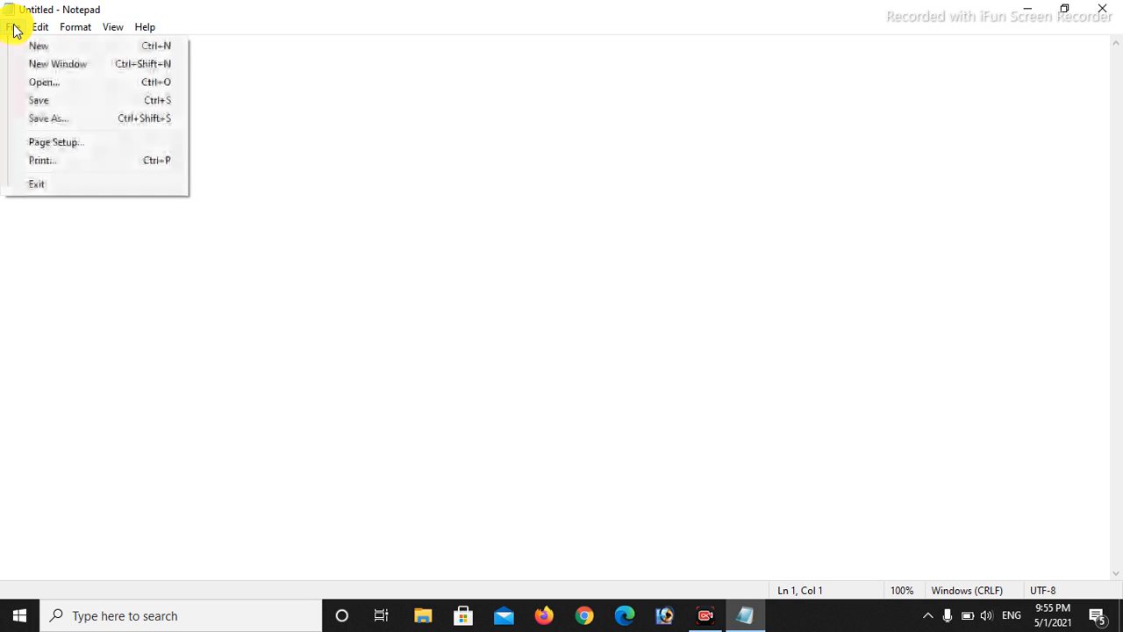
pyautogui.rightClick(428, 116)
pyautogui.click(329, 168)
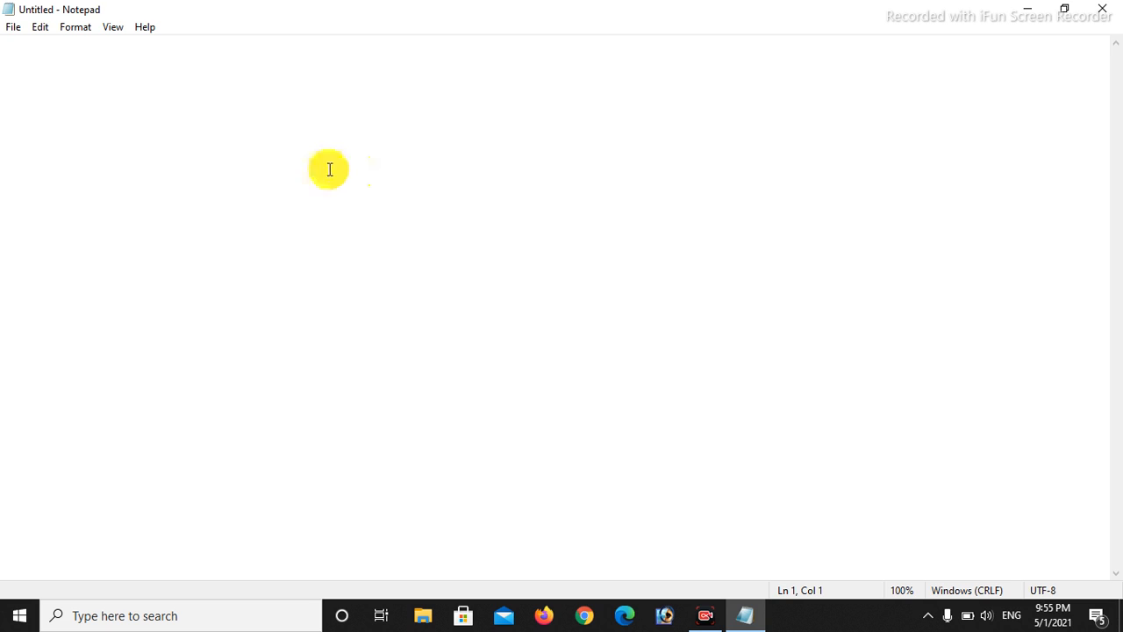
pyautogui.click(11, 28)
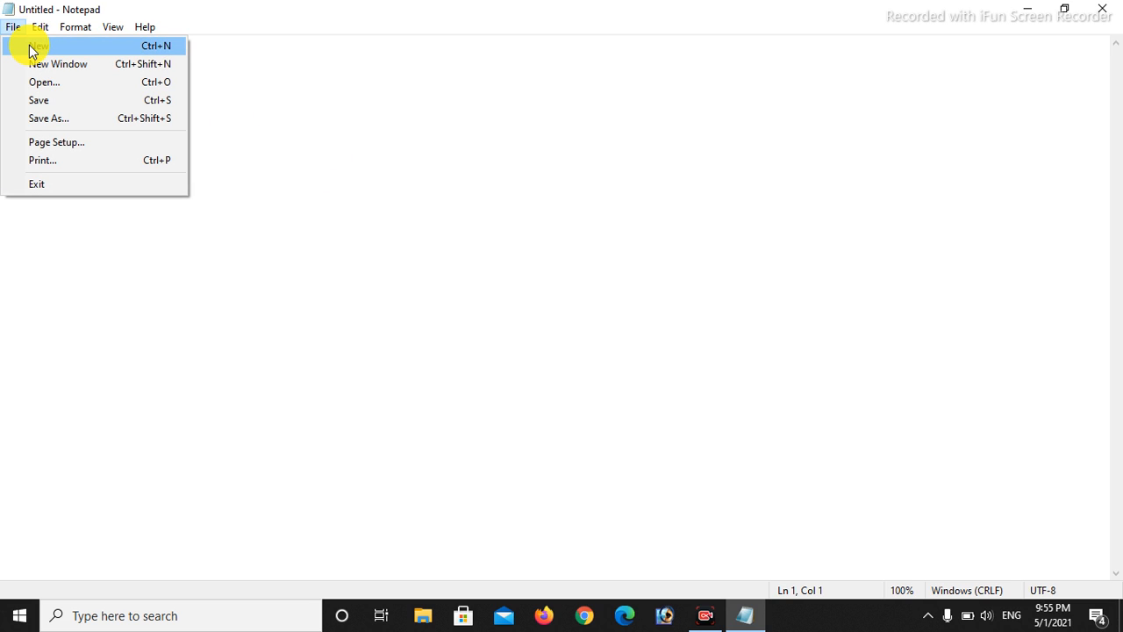
pyautogui.click(31, 44)
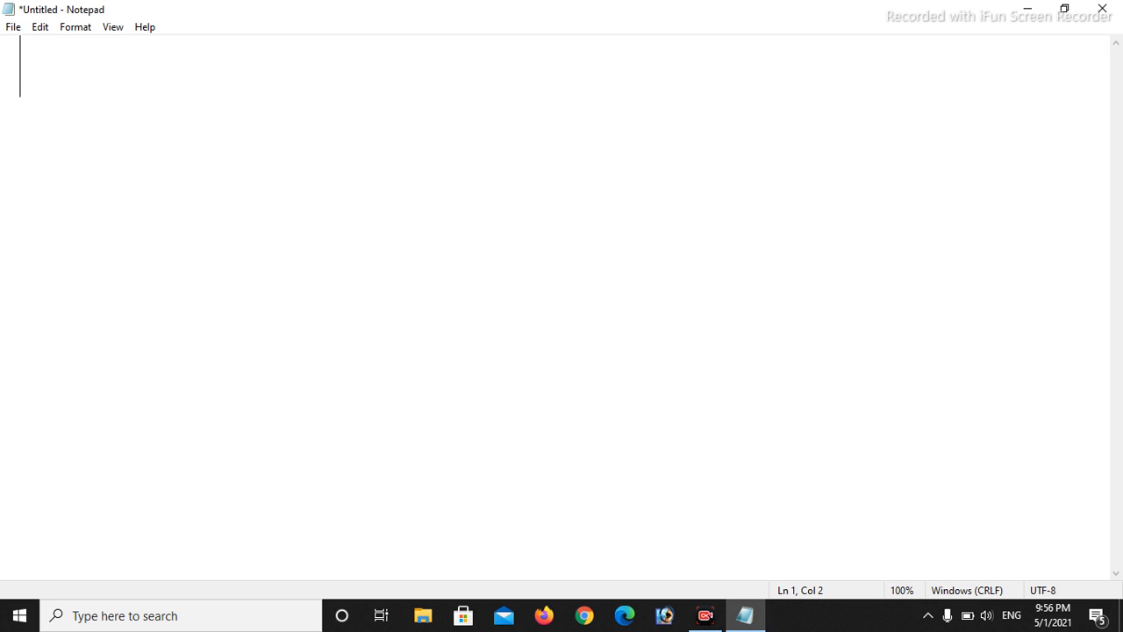
# - Write the sentence "computer is an electronic Machine." in the blank document
pyautogui.write('co')
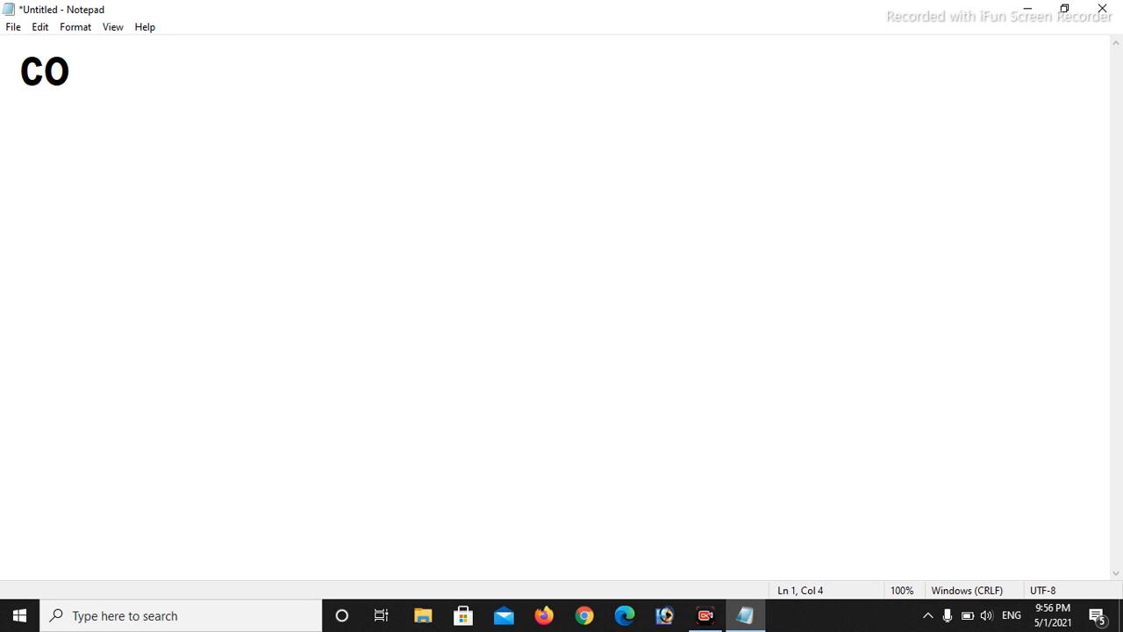
pyautogui.write('mpu')
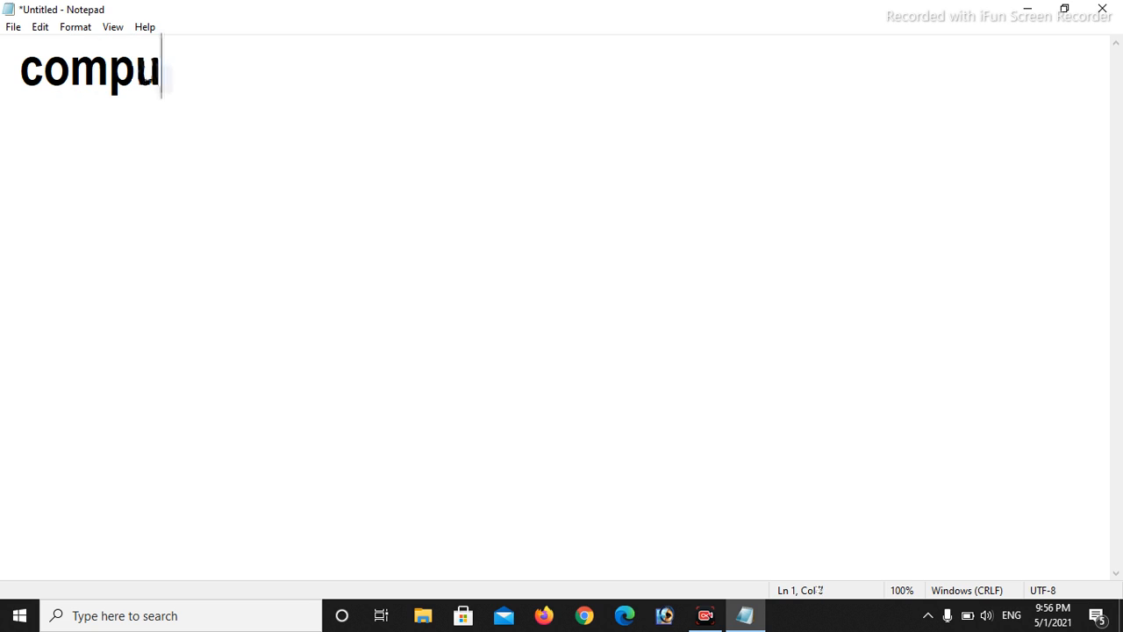
pyautogui.write('ter is ')
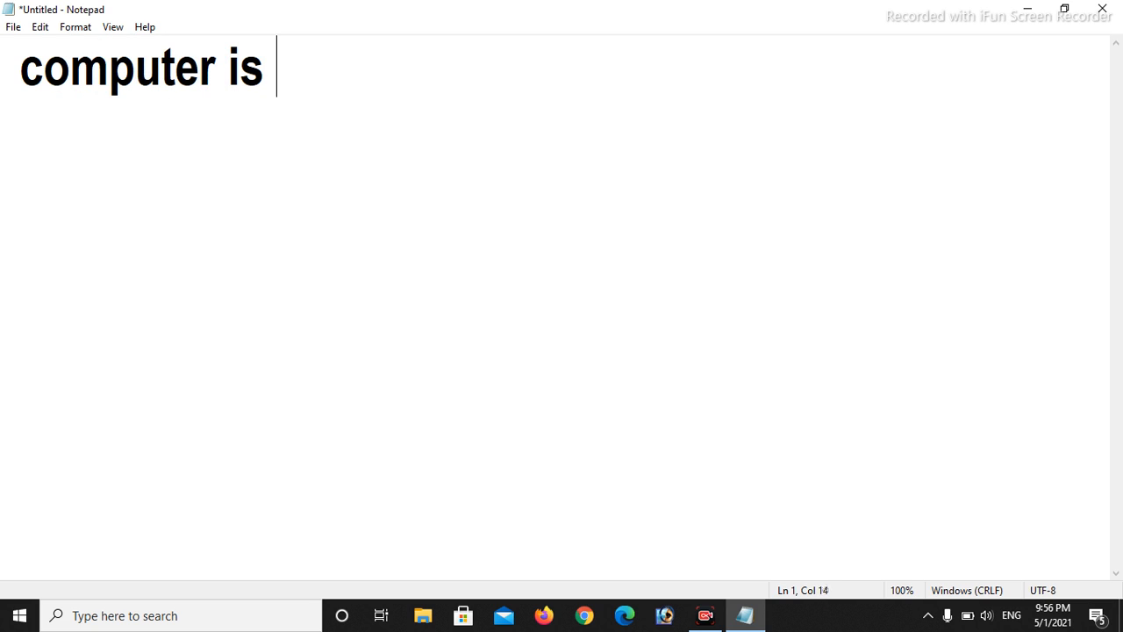
pyautogui.write('an el')
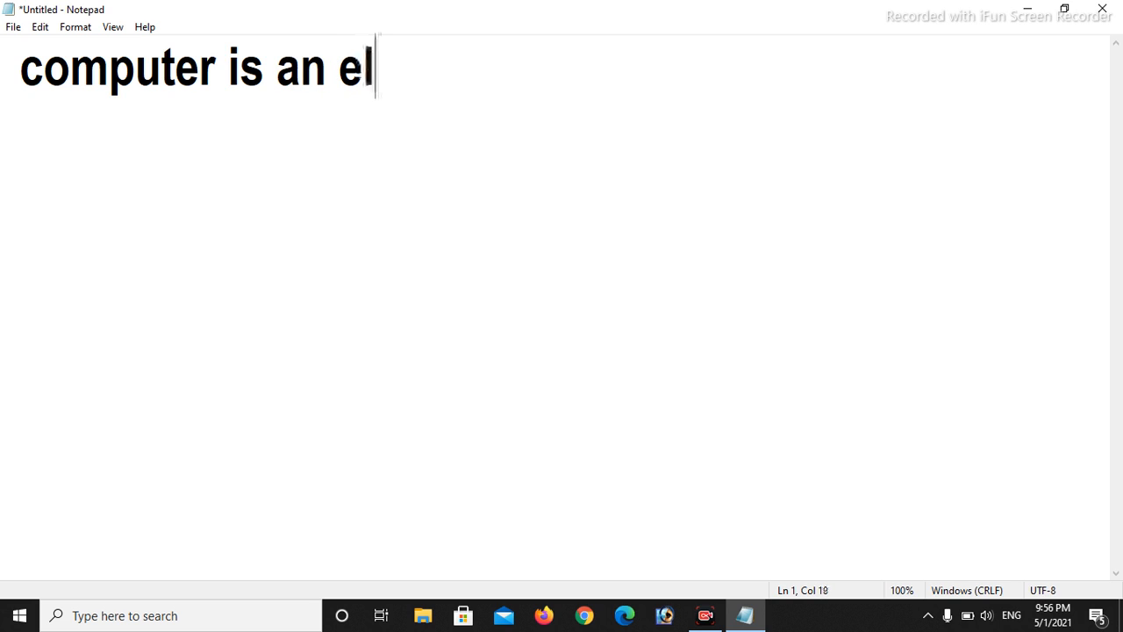
pyautogui.write('ectro')
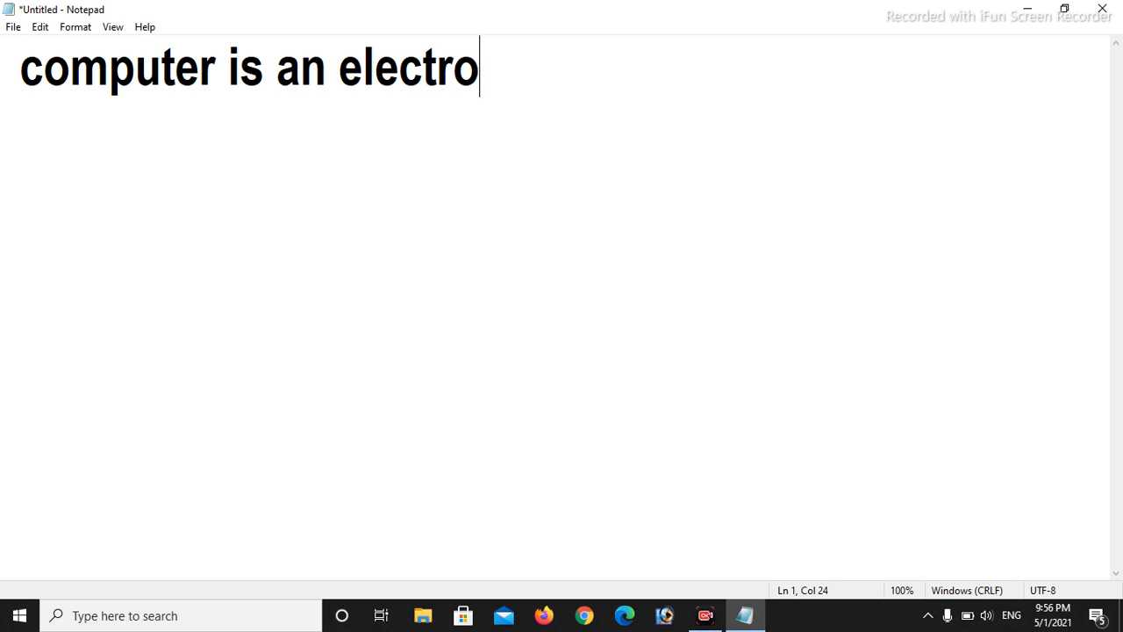
pyautogui.write('nic ')
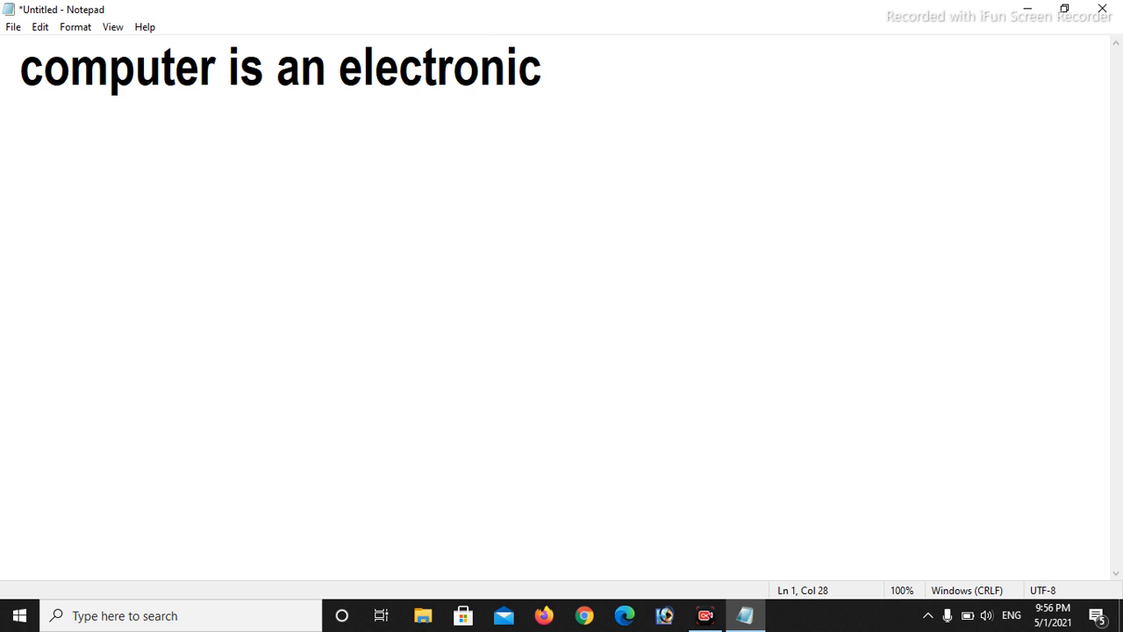
pyautogui.write('Ma')
pyautogui.write('chine')
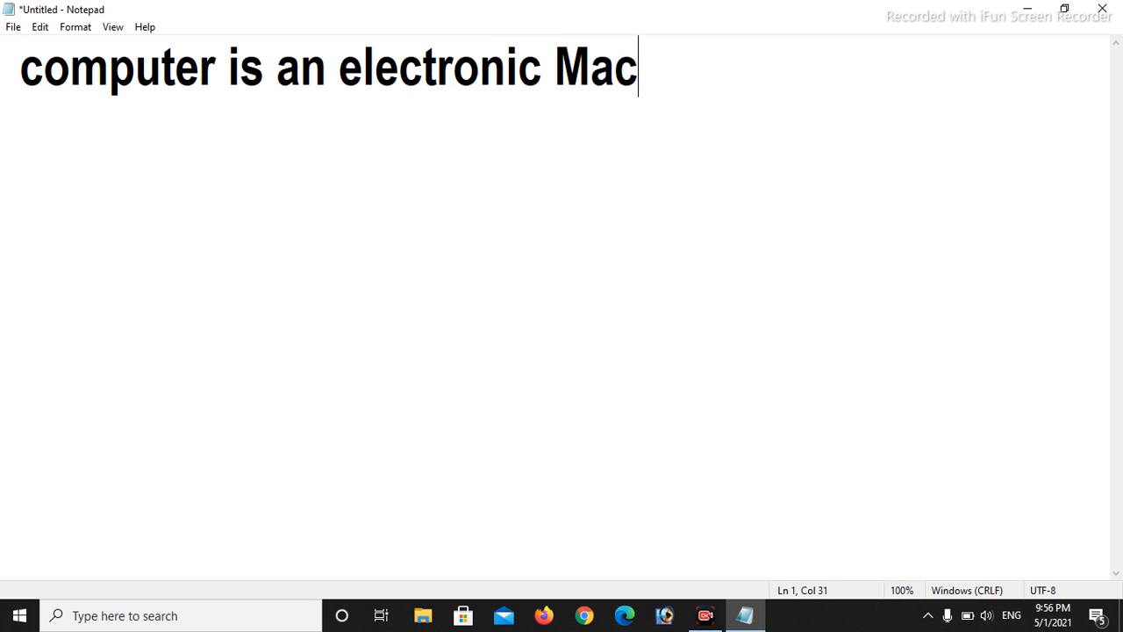
pyautogui.write('. ')
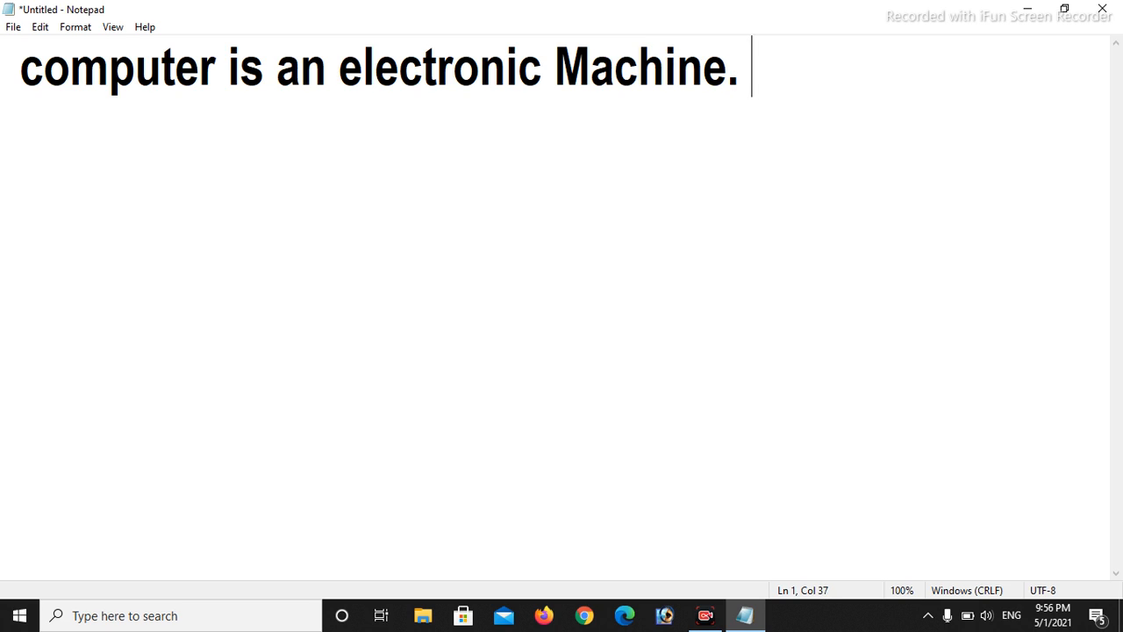
# - Continue the text after the first sentence with "which produse ......"
pyautogui.write('whic')
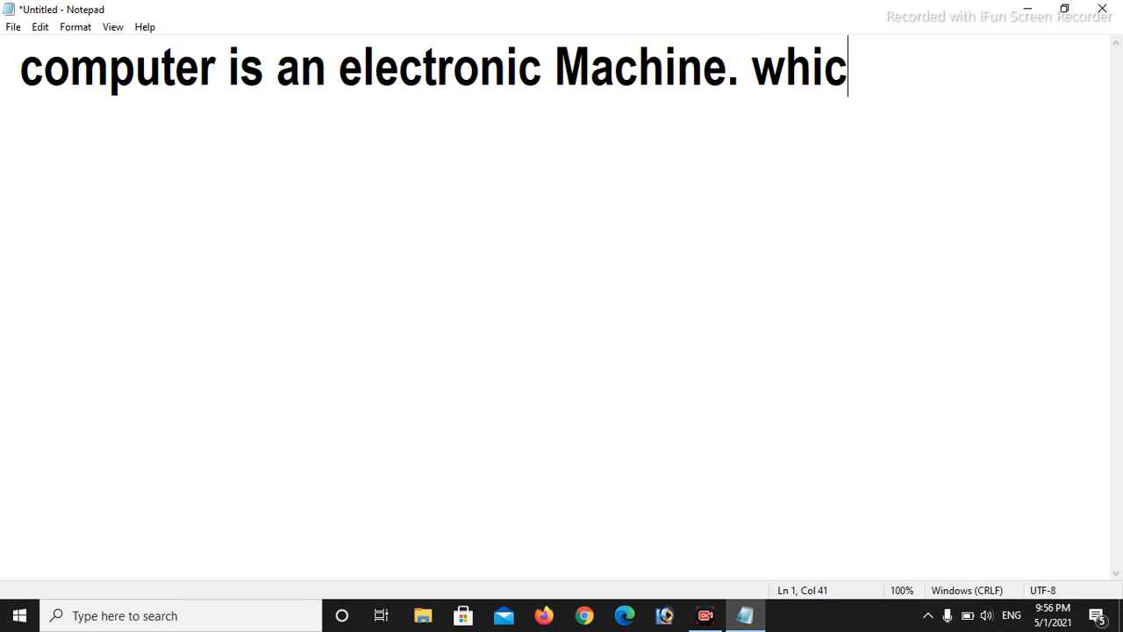
pyautogui.write('h pro')
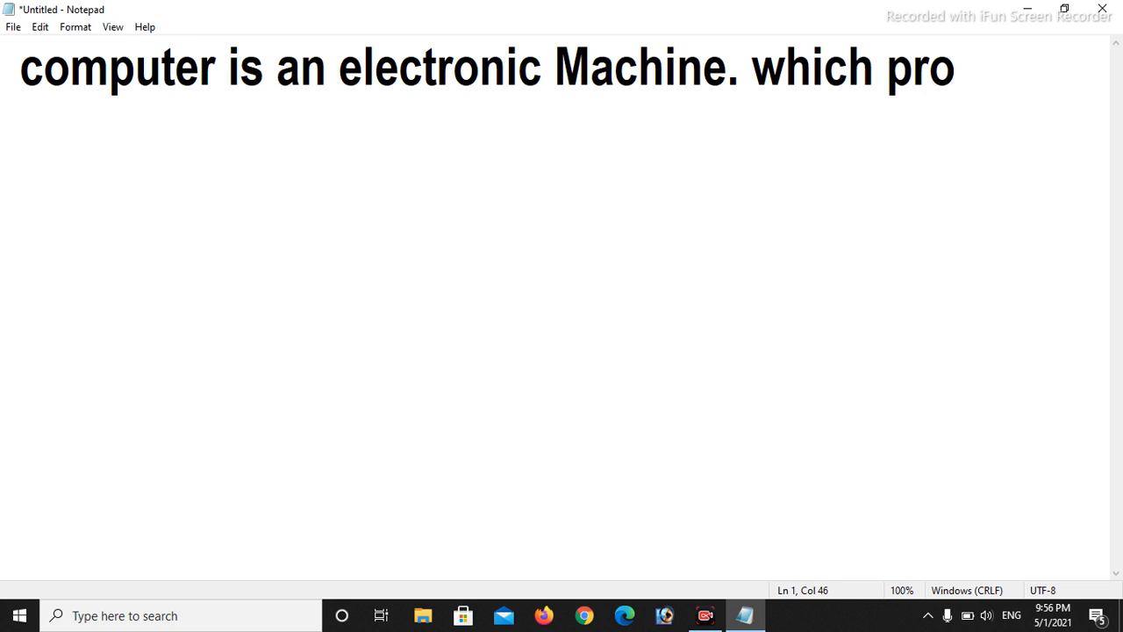
pyautogui.write('duse')
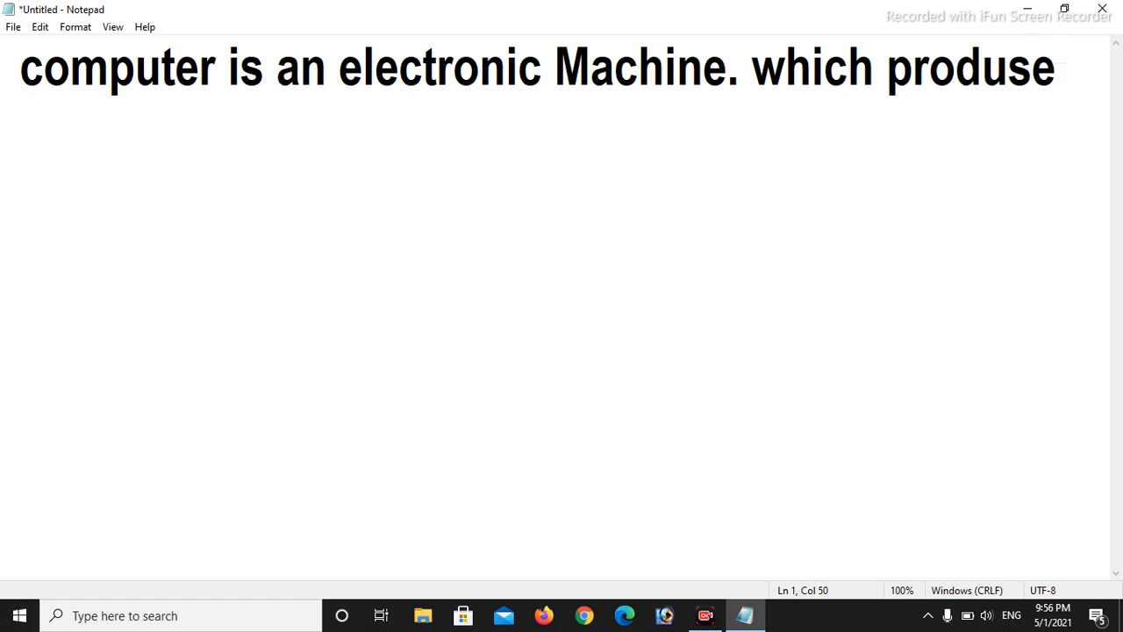
pyautogui.write(' ......')
# - Add the typing-practice letters "a s d f ;lkj asdfg ;lkjh" and the word "Html" at the end of the text
pyautogui.write('a')
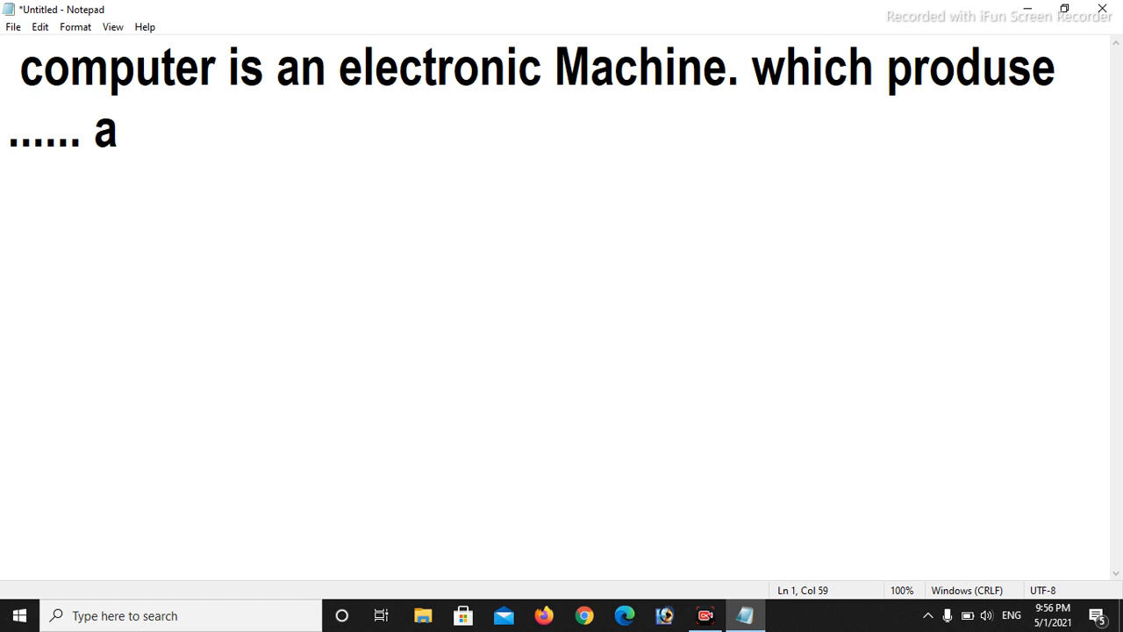
pyautogui.write(' s ')
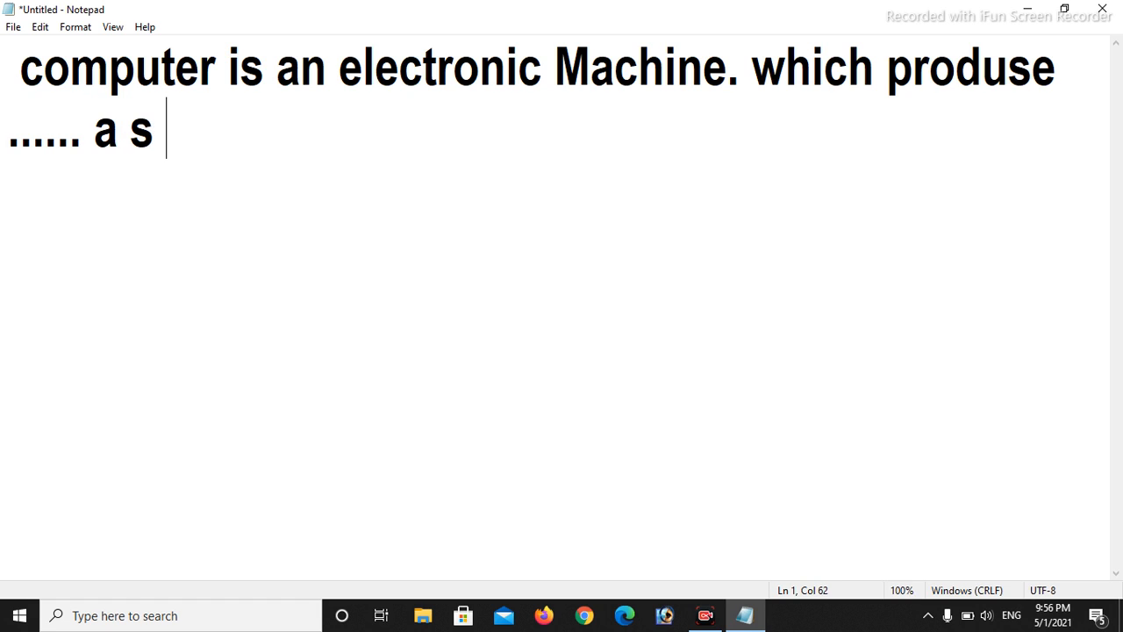
pyautogui.write('d f  ;')
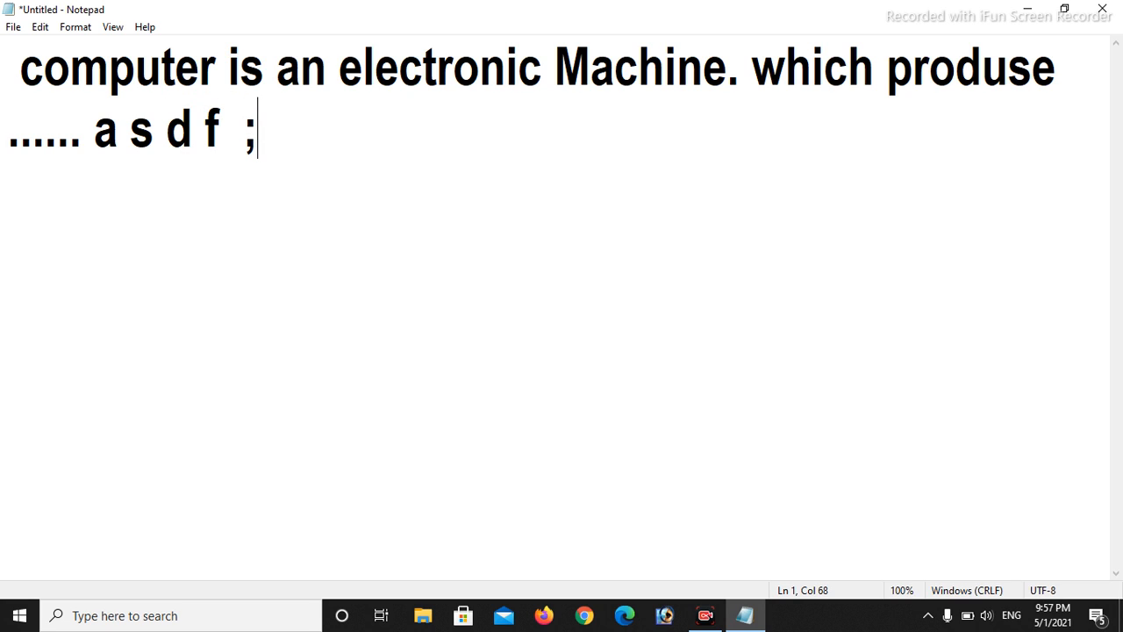
pyautogui.write('lkj ')
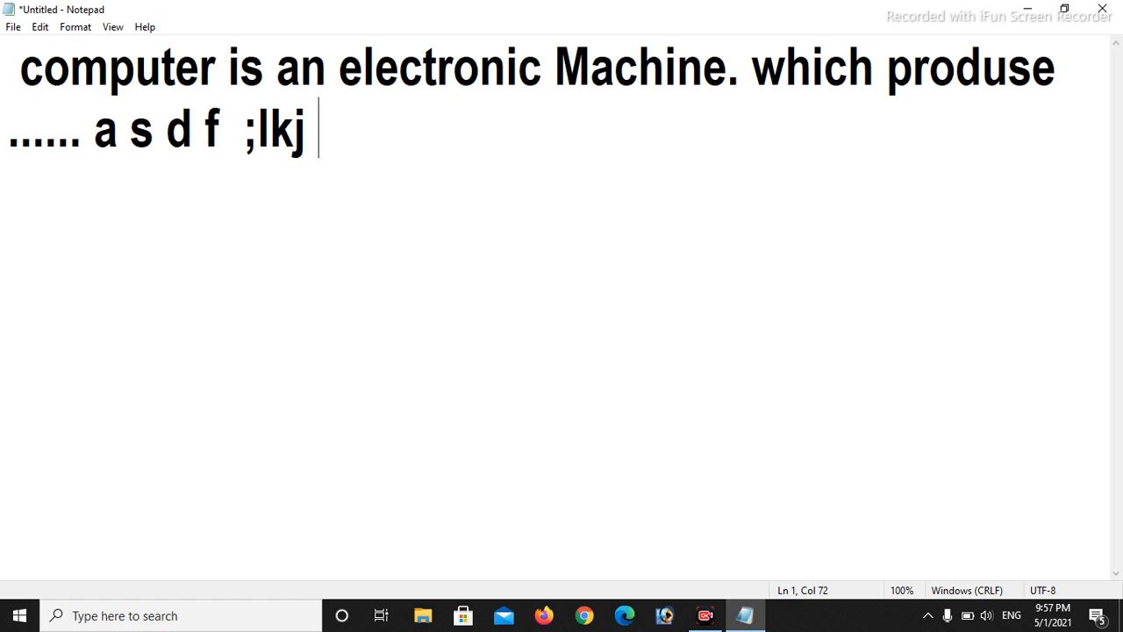
pyautogui.write('as')
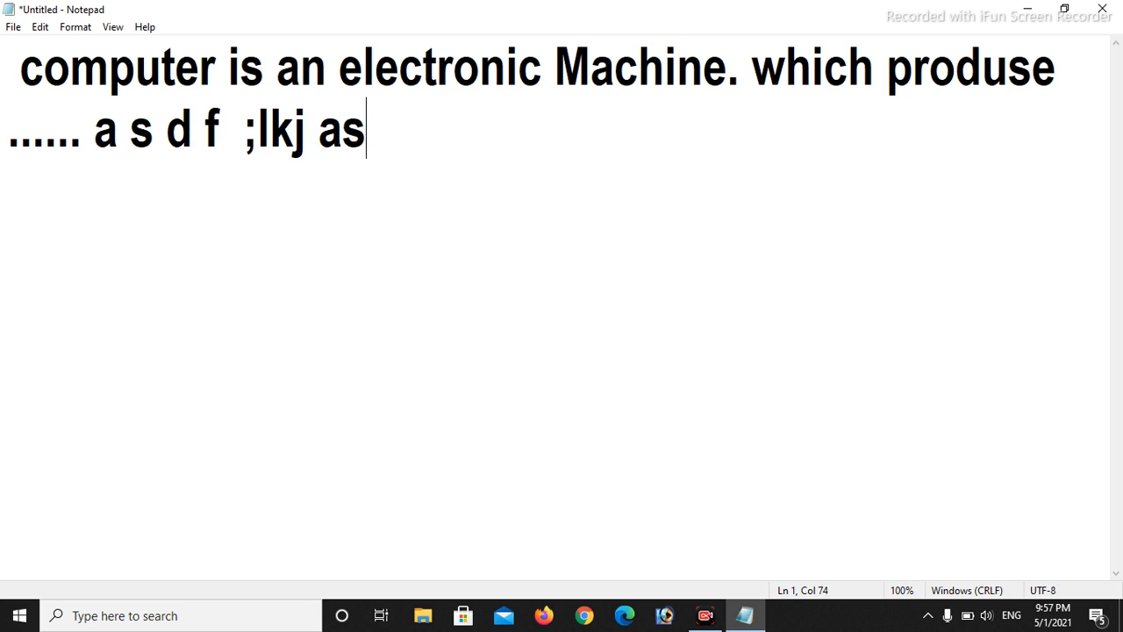
pyautogui.write('dfg')
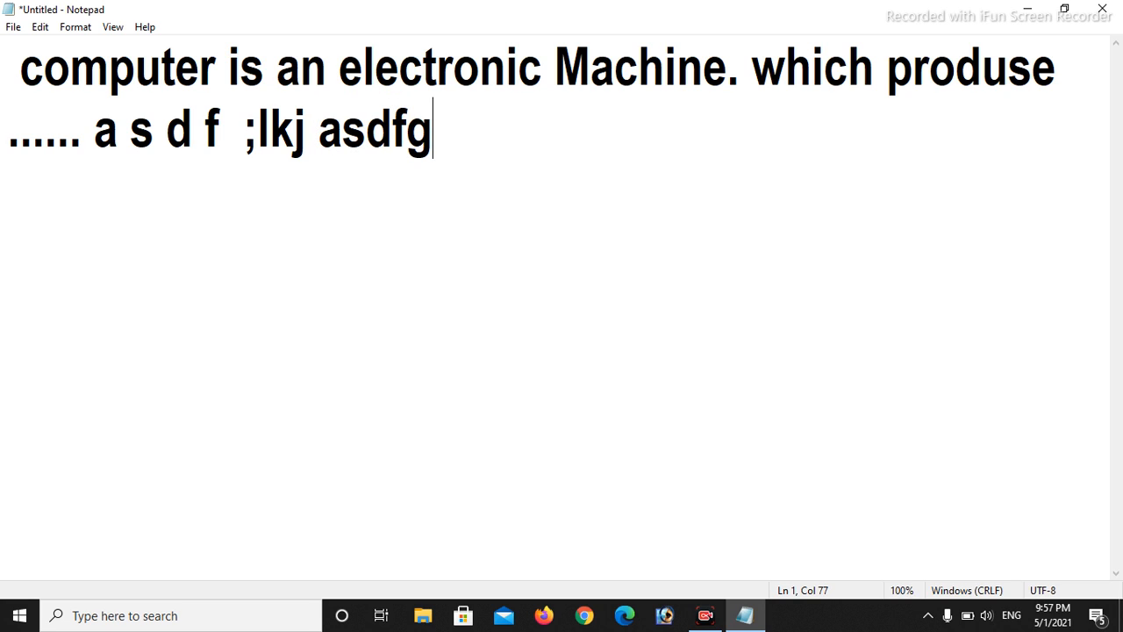
pyautogui.write(' ;lkjh')
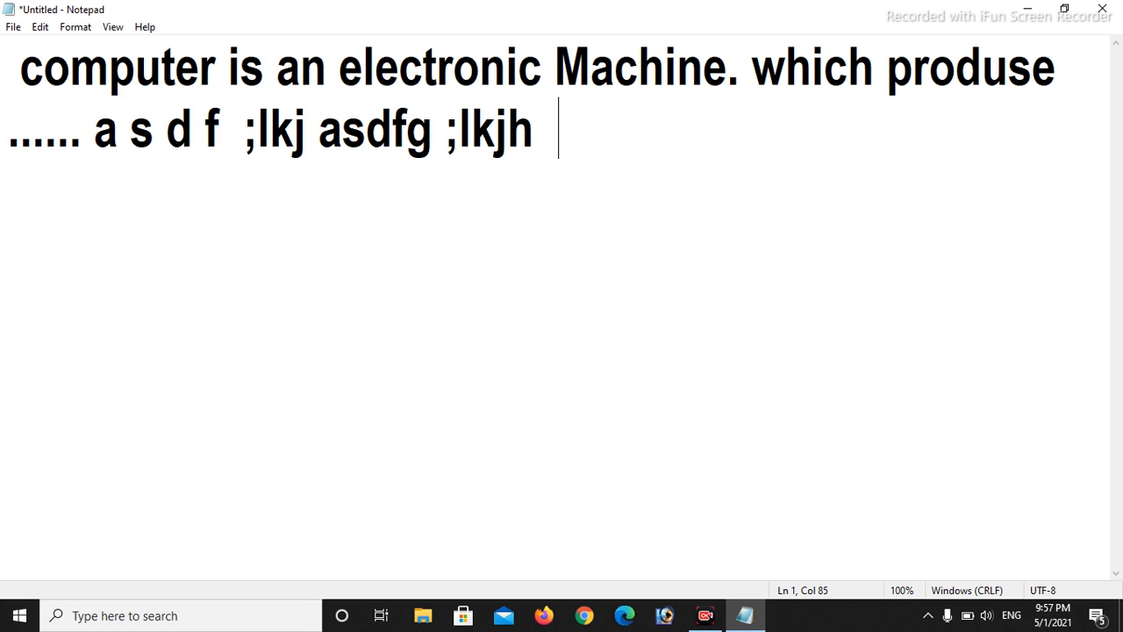
pyautogui.write('h')
pyautogui.press('BackSpace')
pyautogui.write('Html')
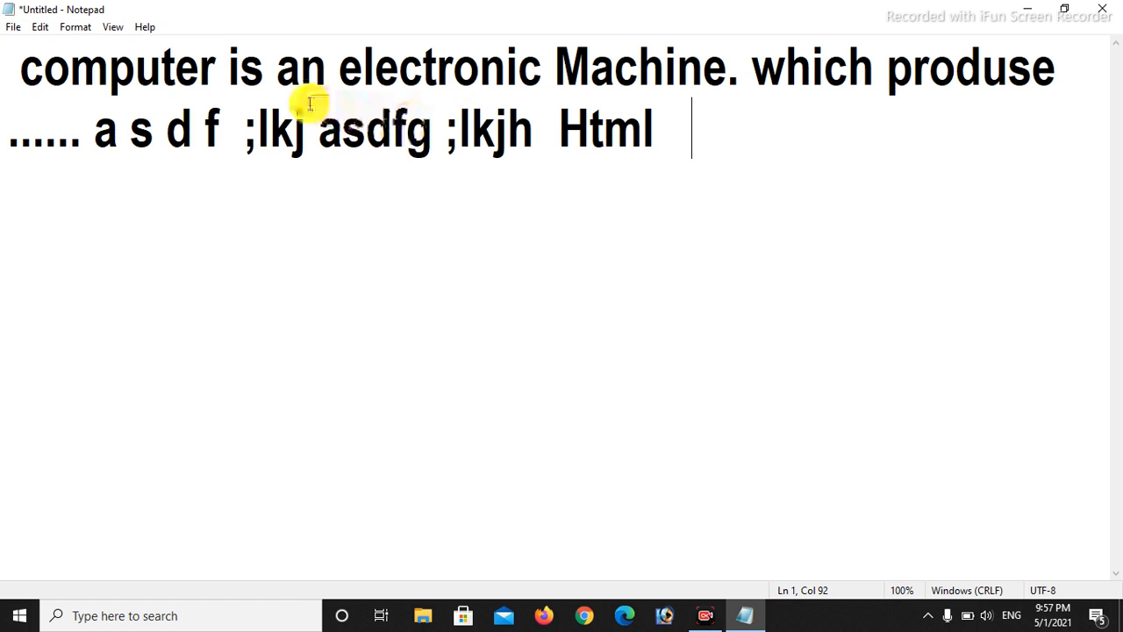
# - Save the document as a text file named "text design" on Local Disk (F:)
pyautogui.click(10, 26)
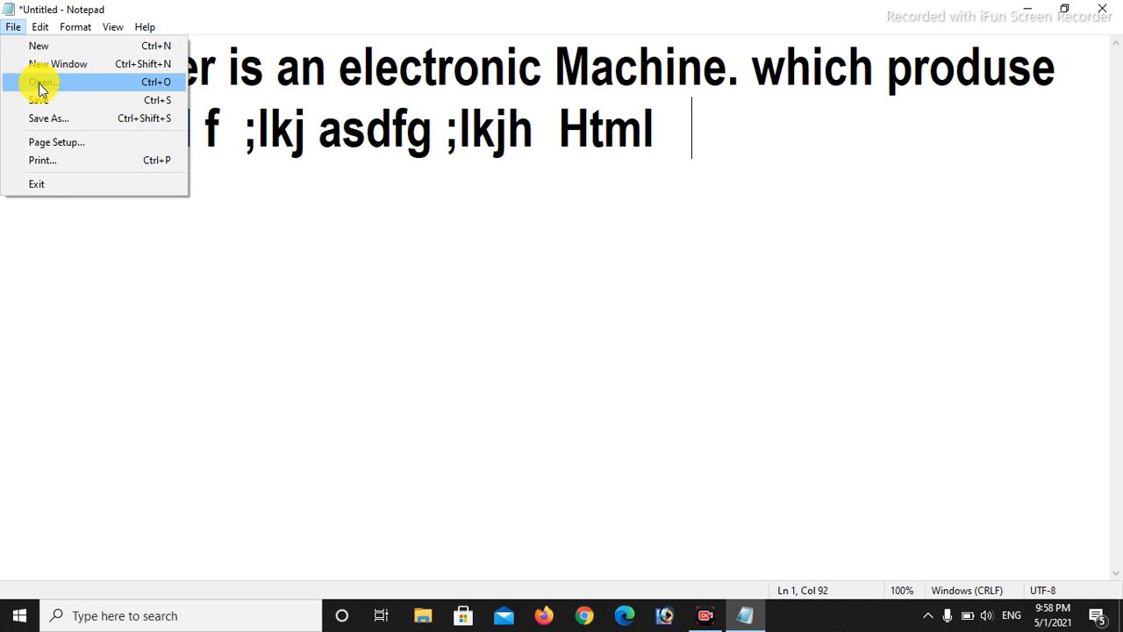
pyautogui.moveTo(39, 25)
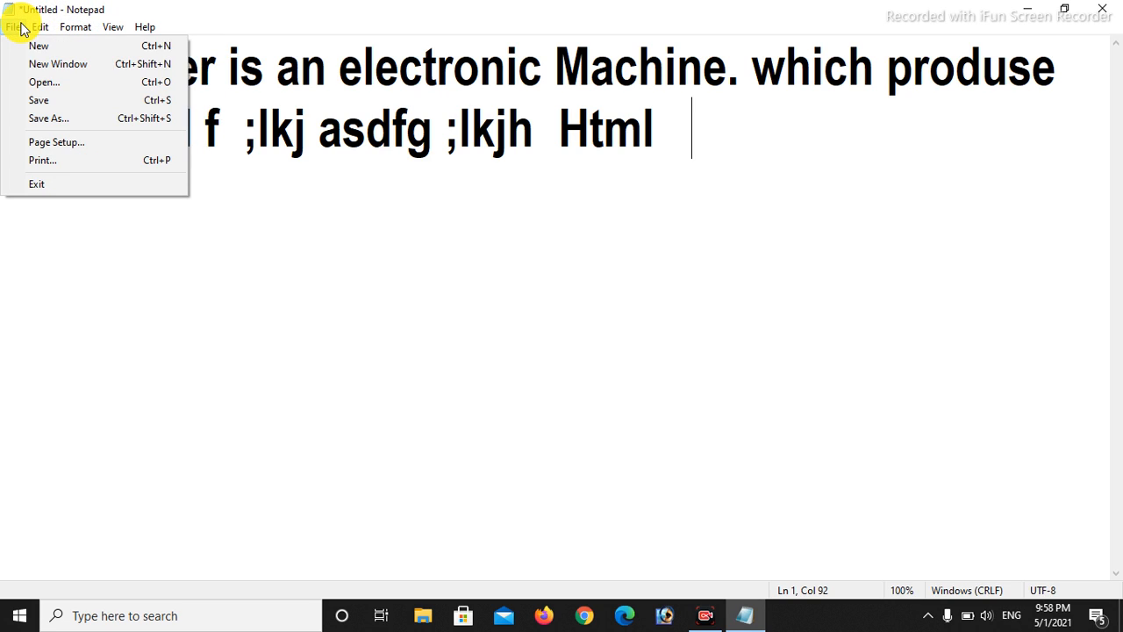
pyautogui.click(37, 101)
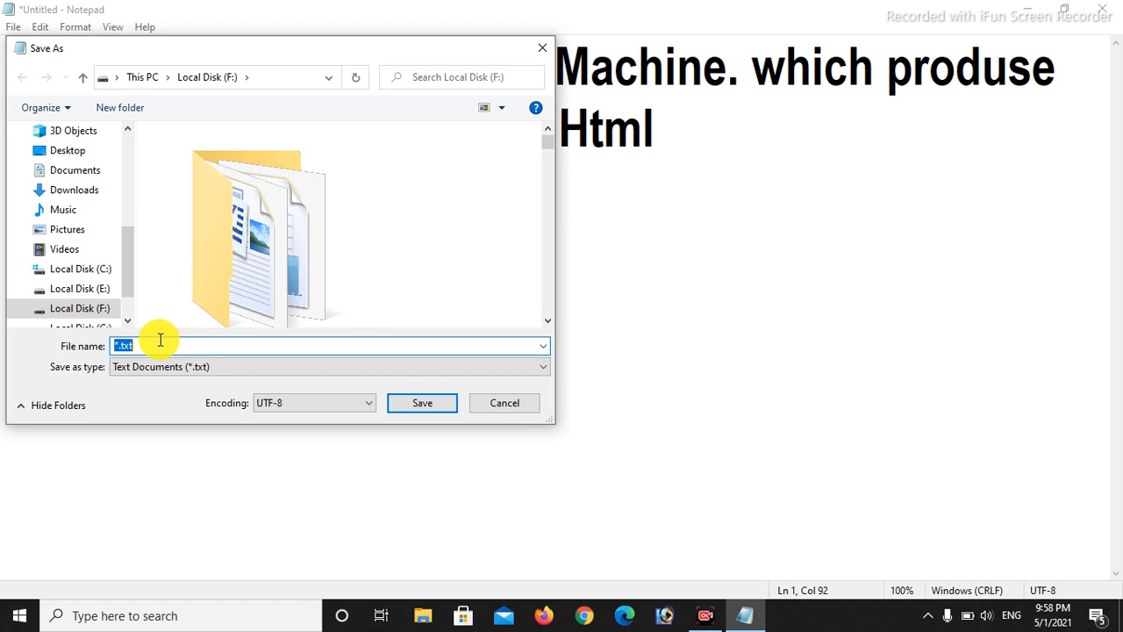
pyautogui.press('BackSpace')
pyautogui.write('tex')
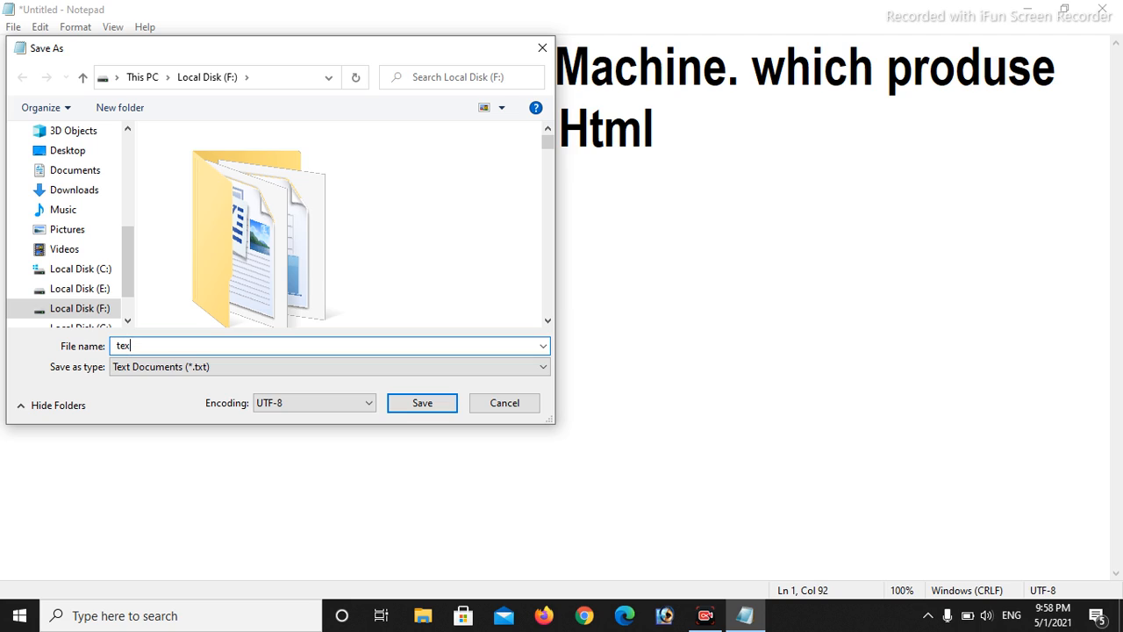
pyautogui.write('t design')
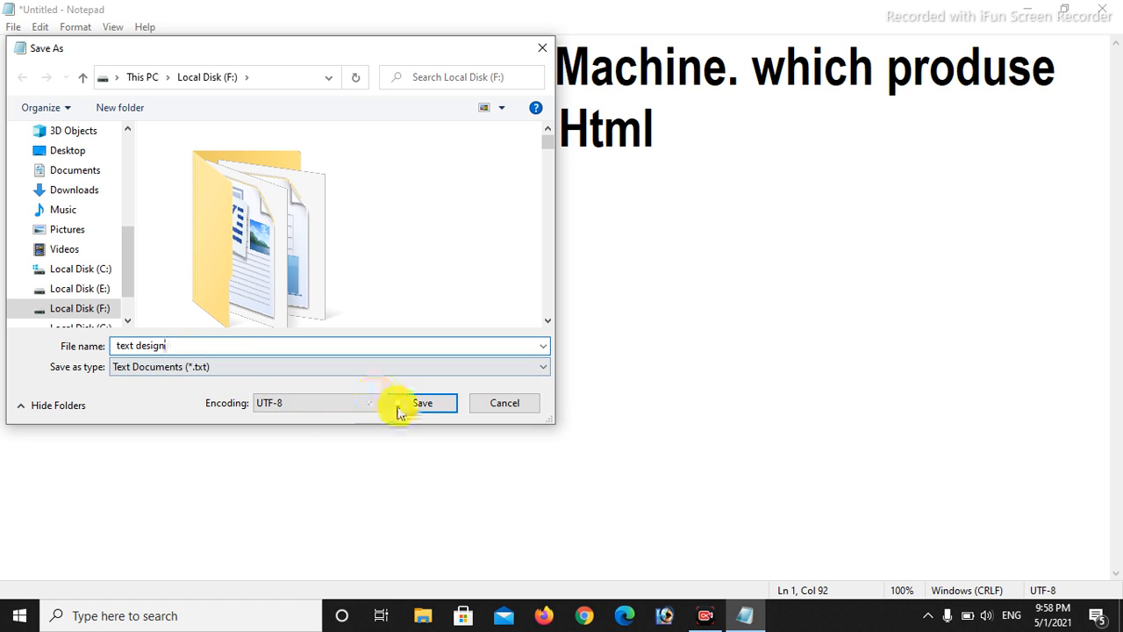
pyautogui.click(99, 313)
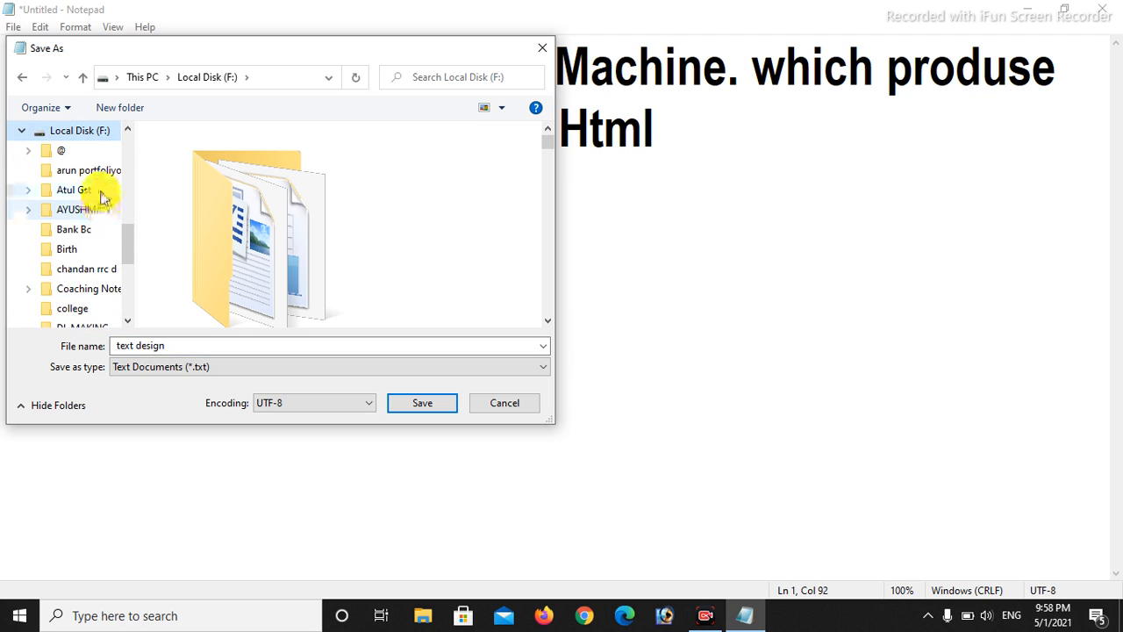
pyautogui.click(401, 408)
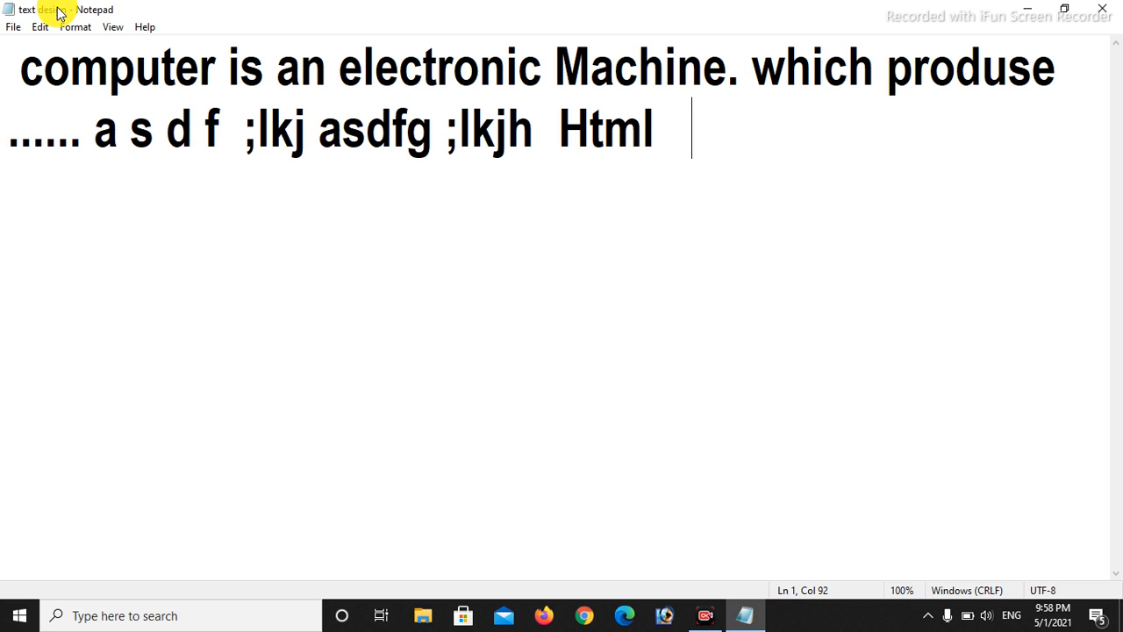
# - View Local Disk (F:) in the Open dialog and close it without opening a file
pyautogui.click(13, 28)
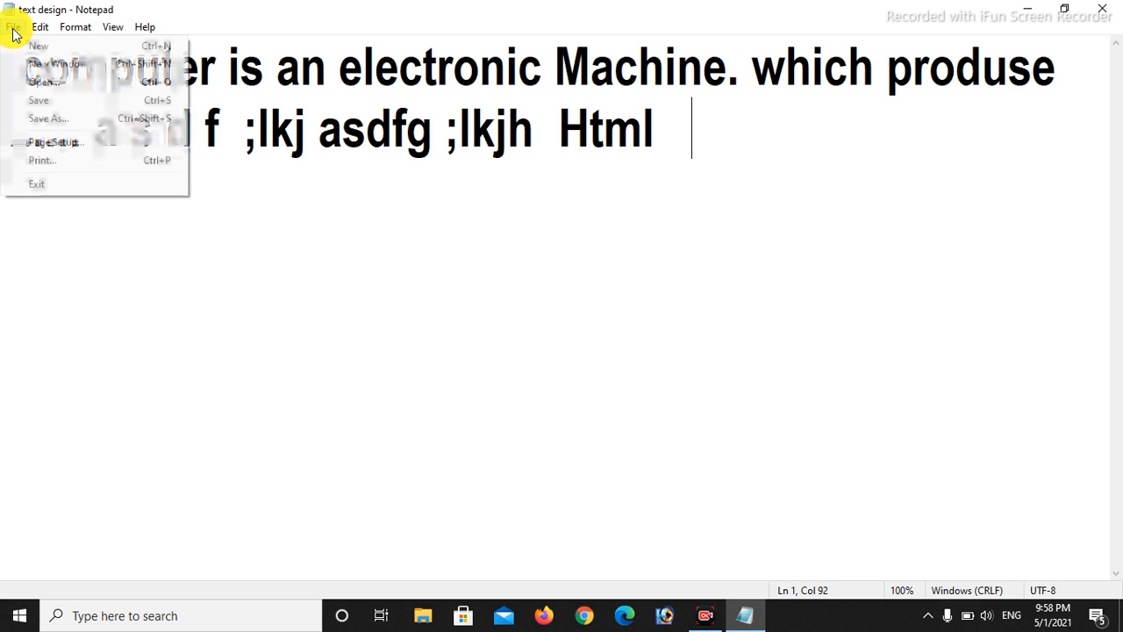
pyautogui.click(45, 84)
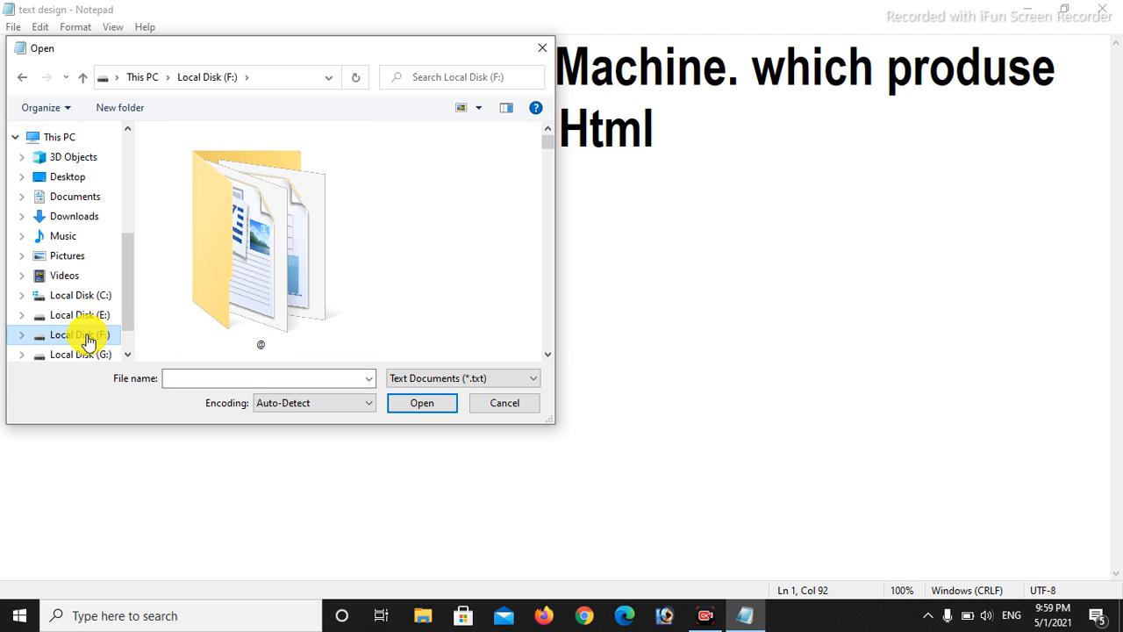
pyautogui.click(87, 340)
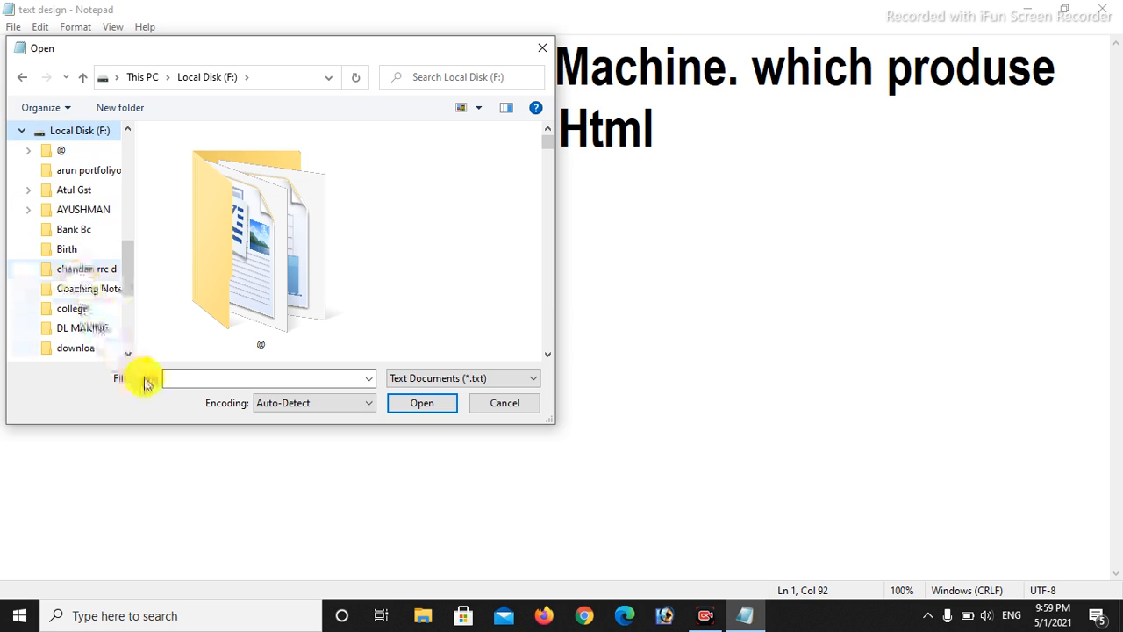
pyautogui.click(200, 377)
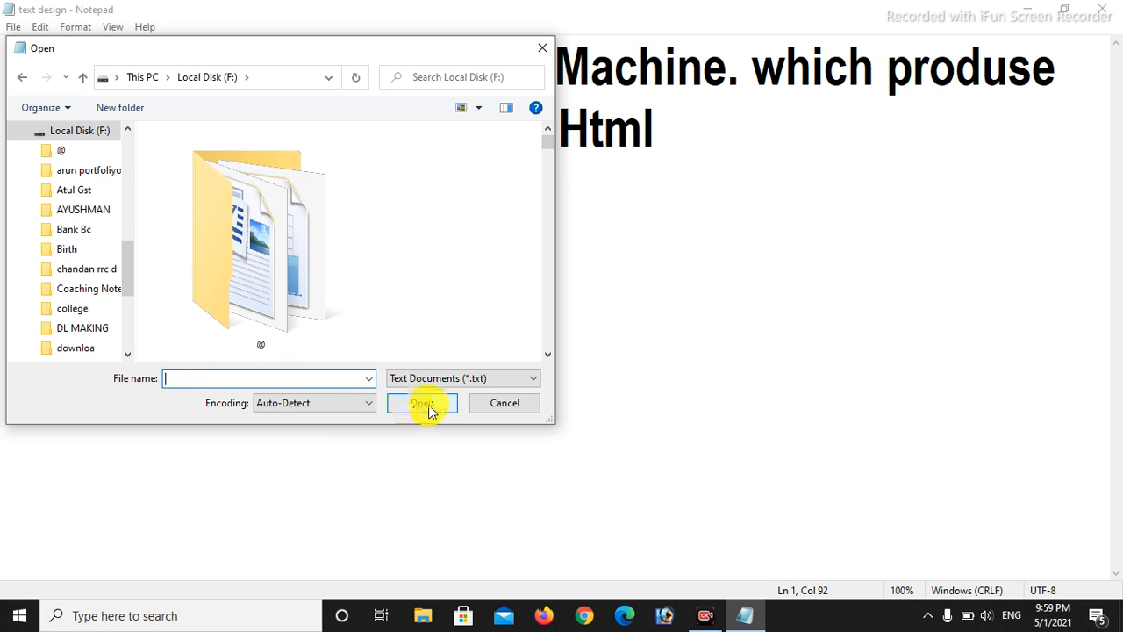
pyautogui.click(514, 404)
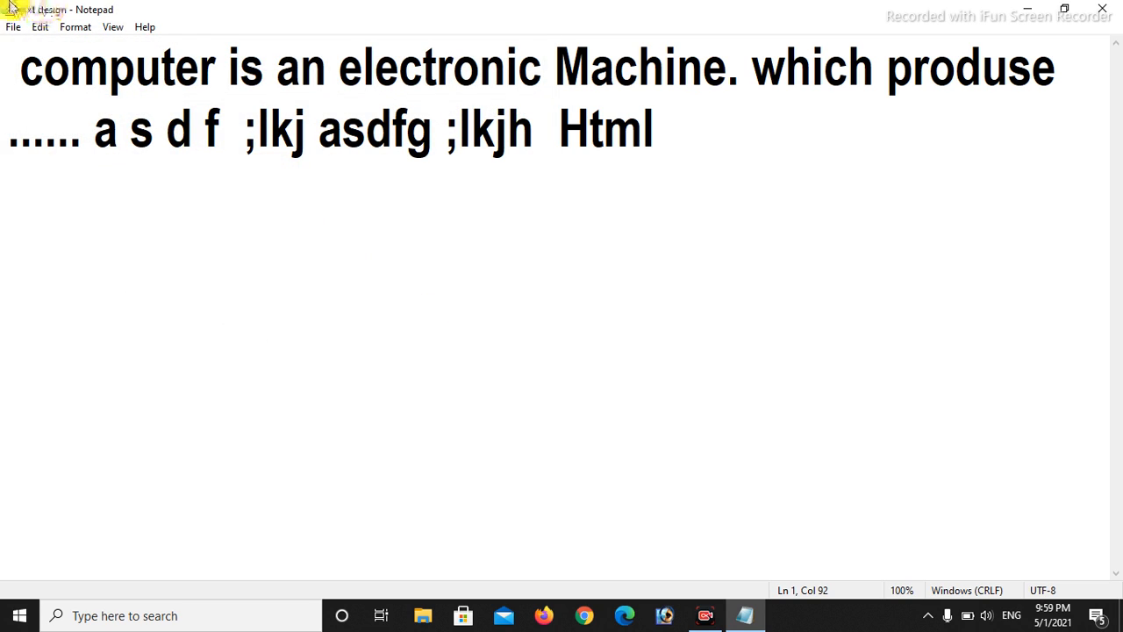
# - Examine the Save As dialog and its file name for the saved document, and close it without saving a copy
pyautogui.click(11, 28)
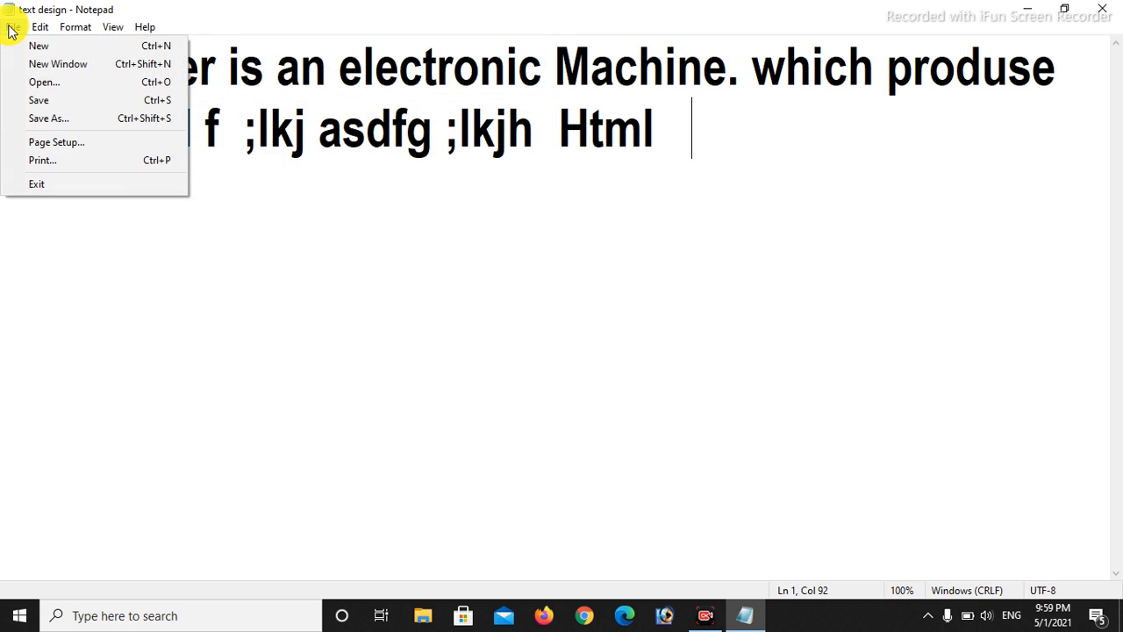
pyautogui.click(80, 120)
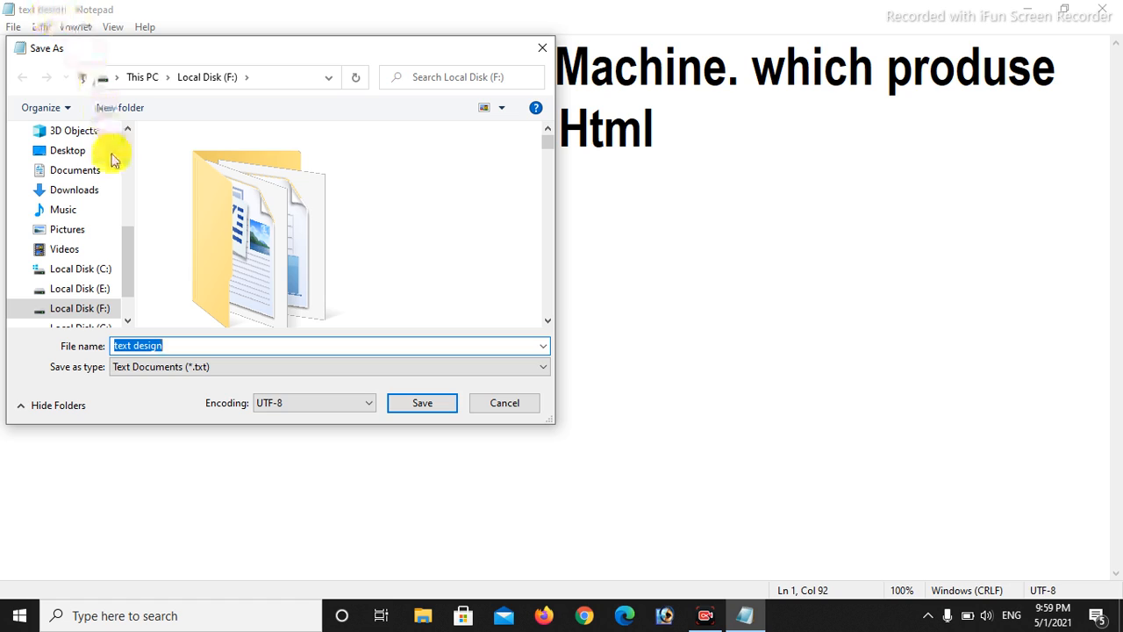
pyautogui.click(175, 347)
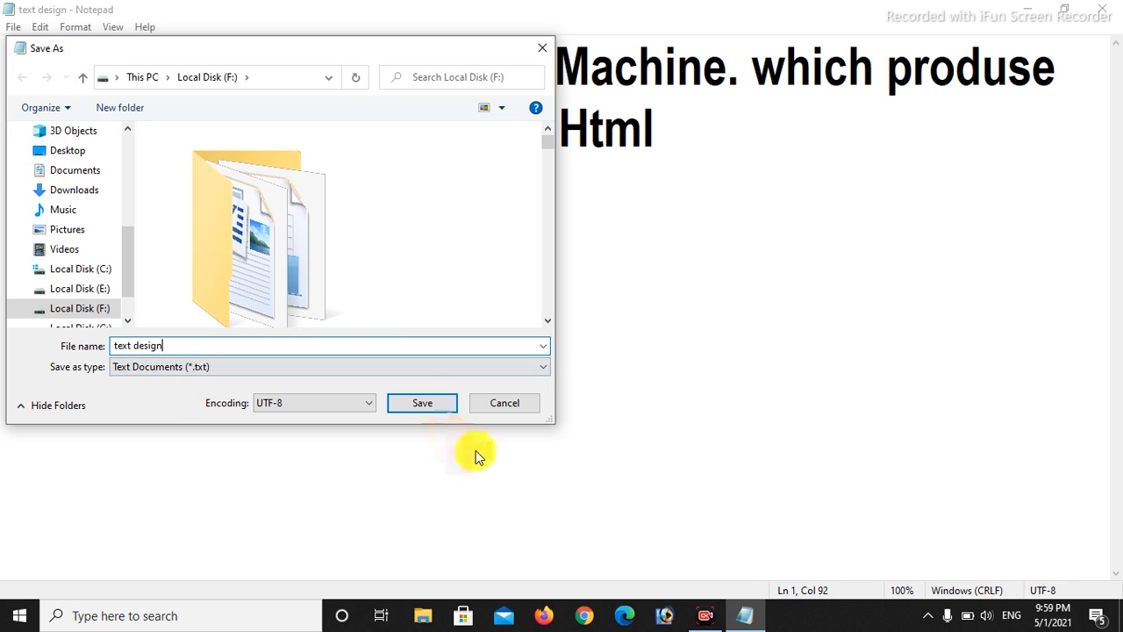
pyautogui.click(504, 405)
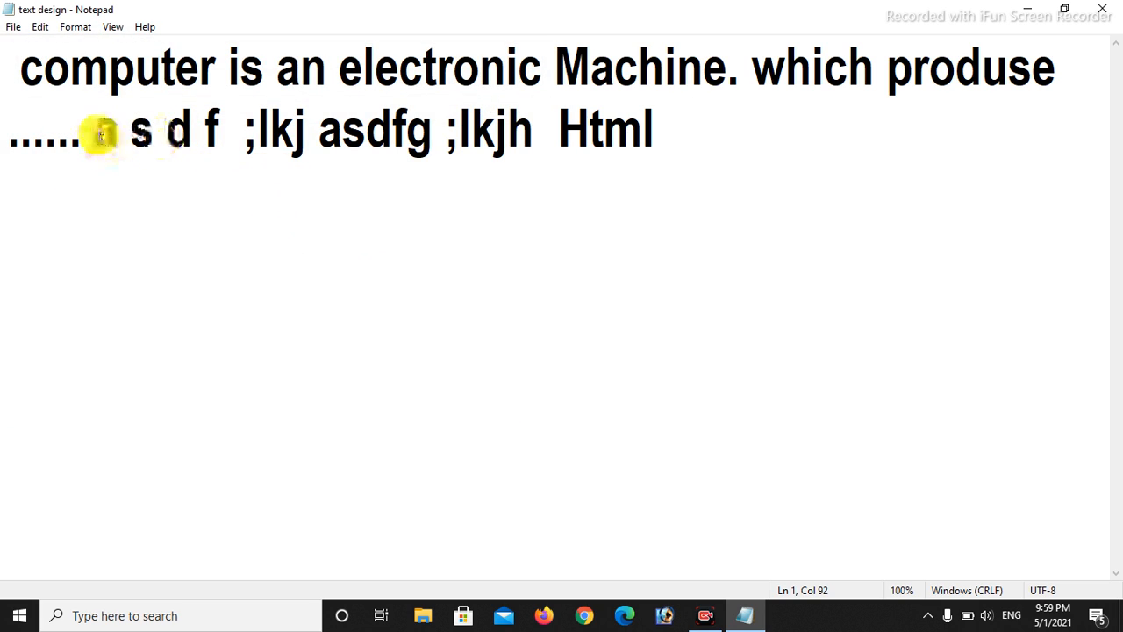
# - Set the paper size to A4 in the document's page setup
pyautogui.click(14, 26)
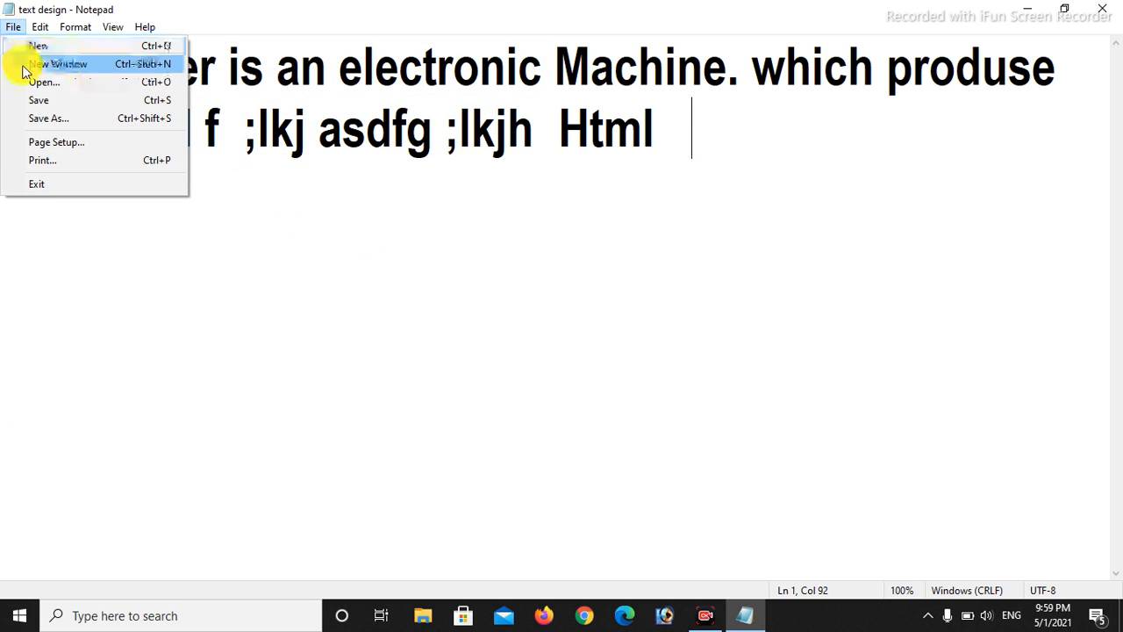
pyautogui.click(87, 147)
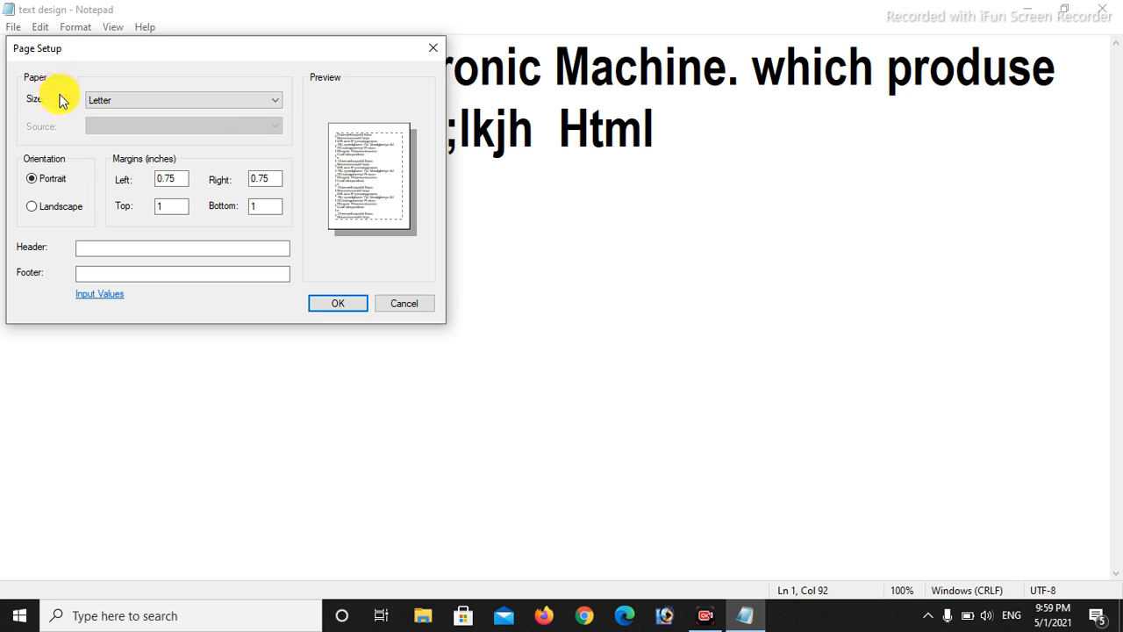
pyautogui.click(235, 101)
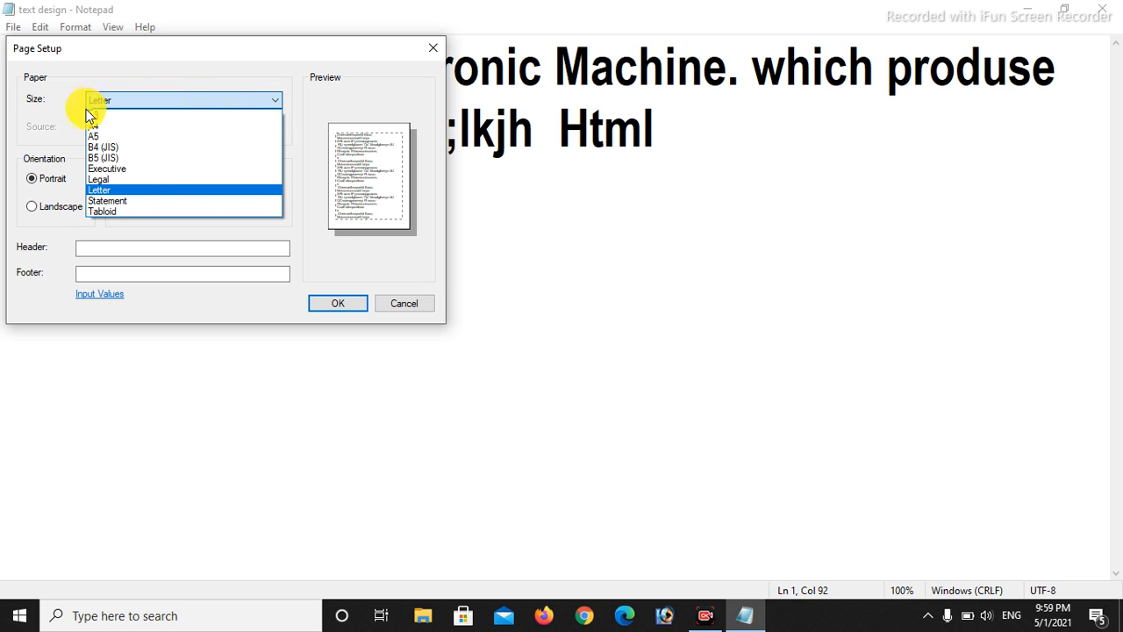
pyautogui.click(101, 127)
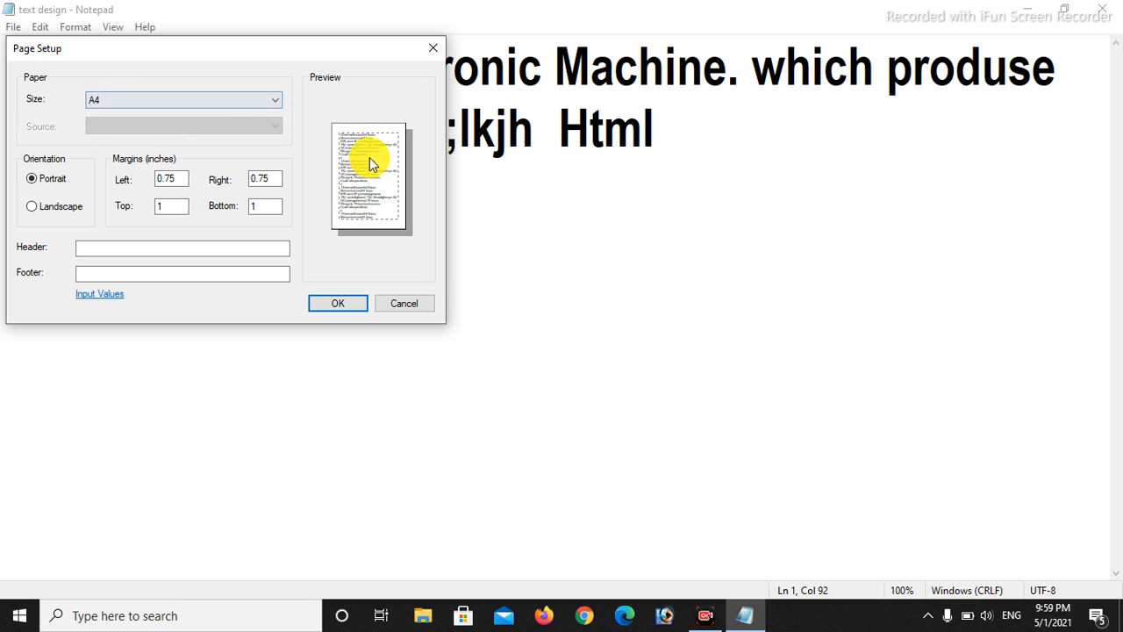
pyautogui.click(272, 103)
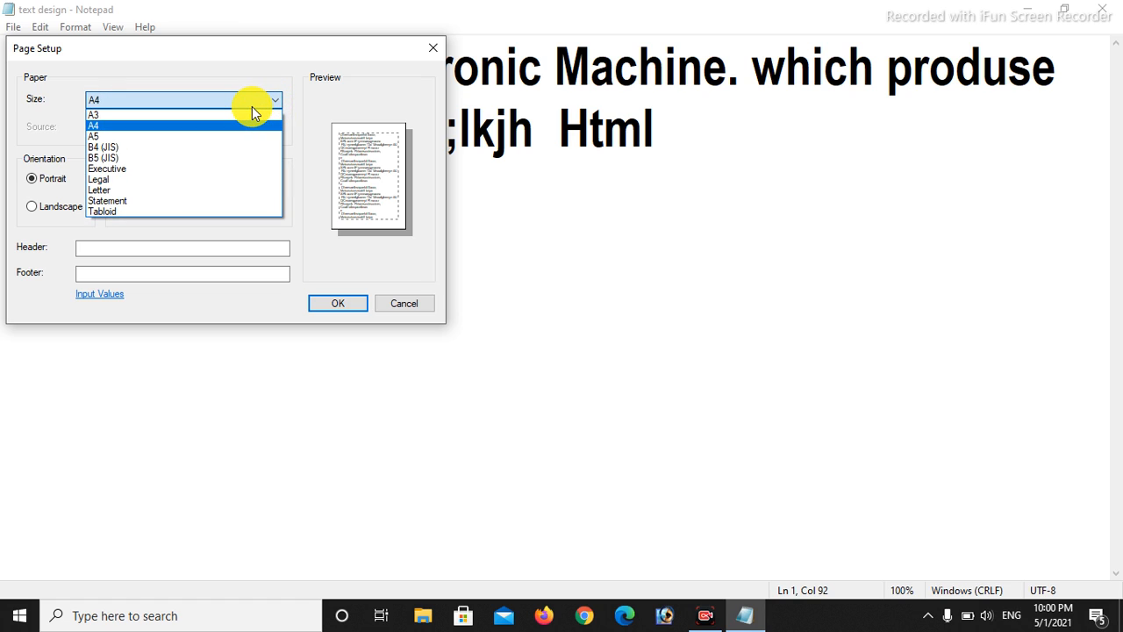
pyautogui.click(140, 128)
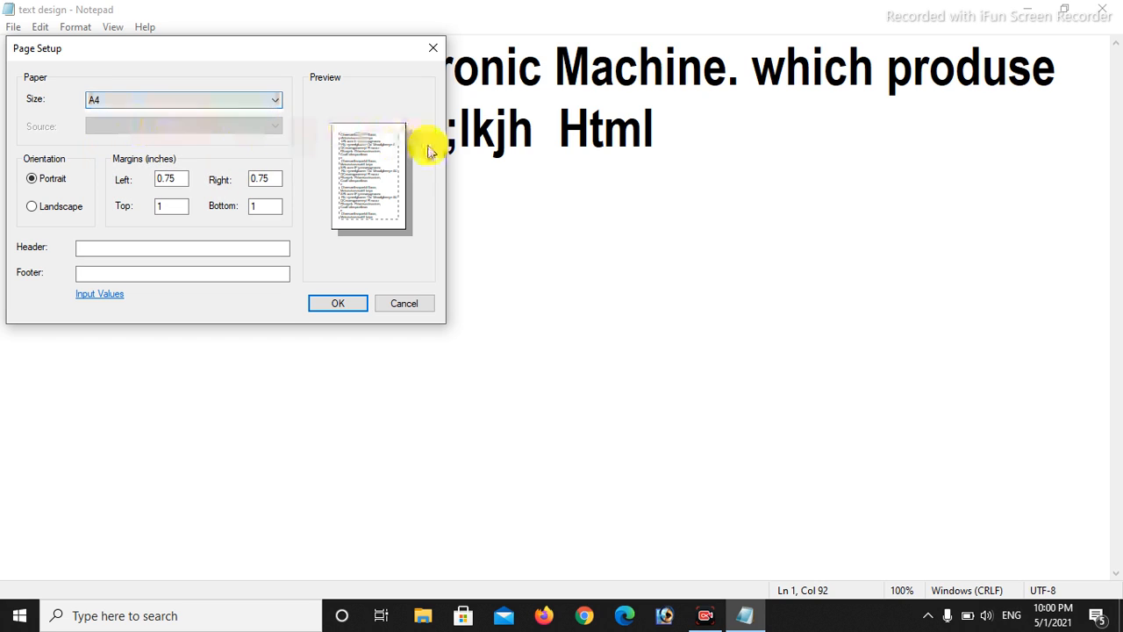
# - Try the Legal and Letter paper sizes in the page setup, and set the size back to A4
pyautogui.click(234, 105)
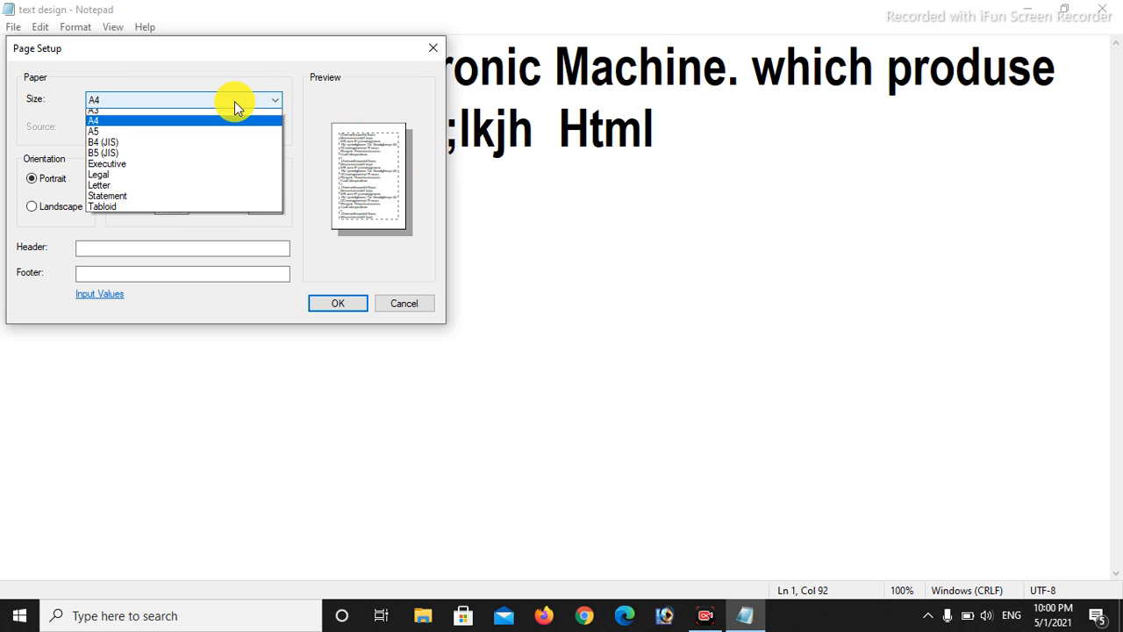
pyautogui.click(167, 184)
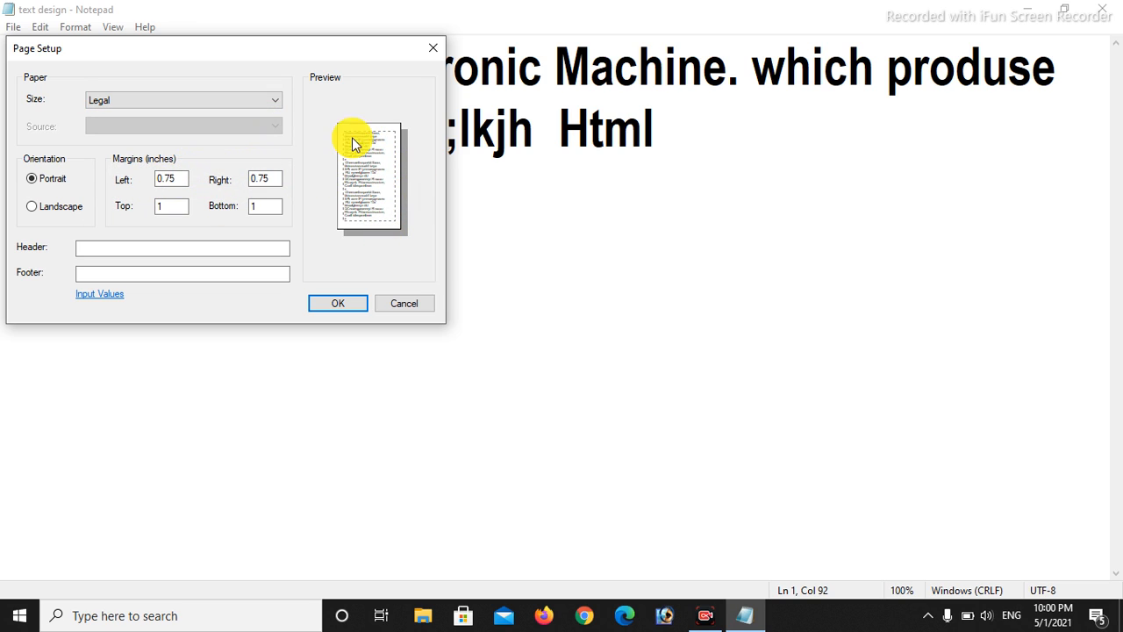
pyautogui.click(271, 100)
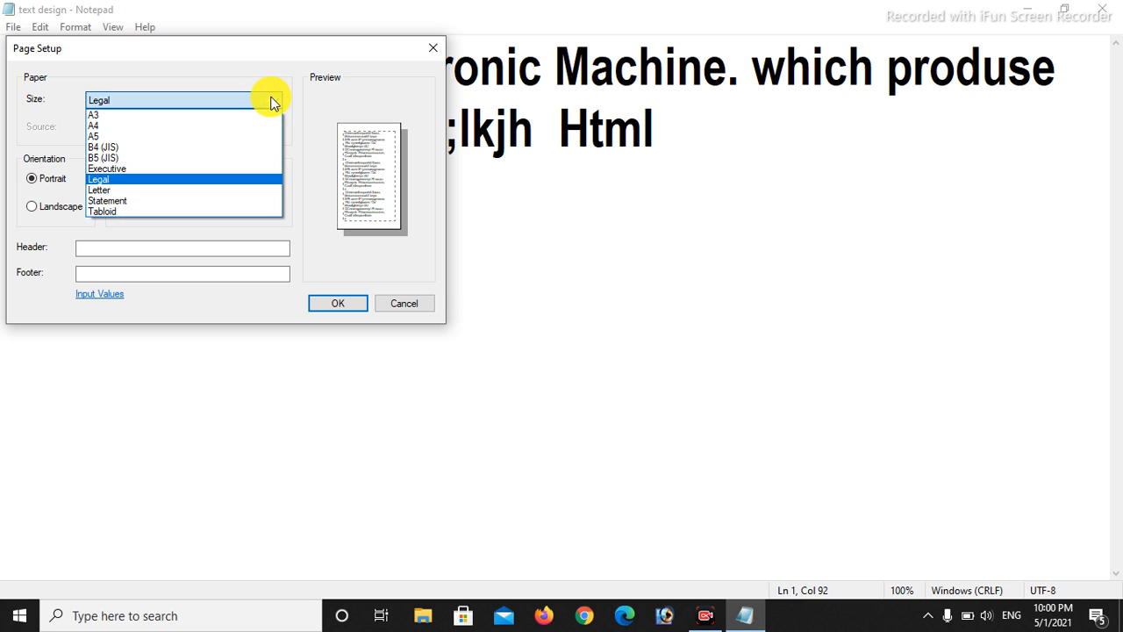
pyautogui.click(194, 192)
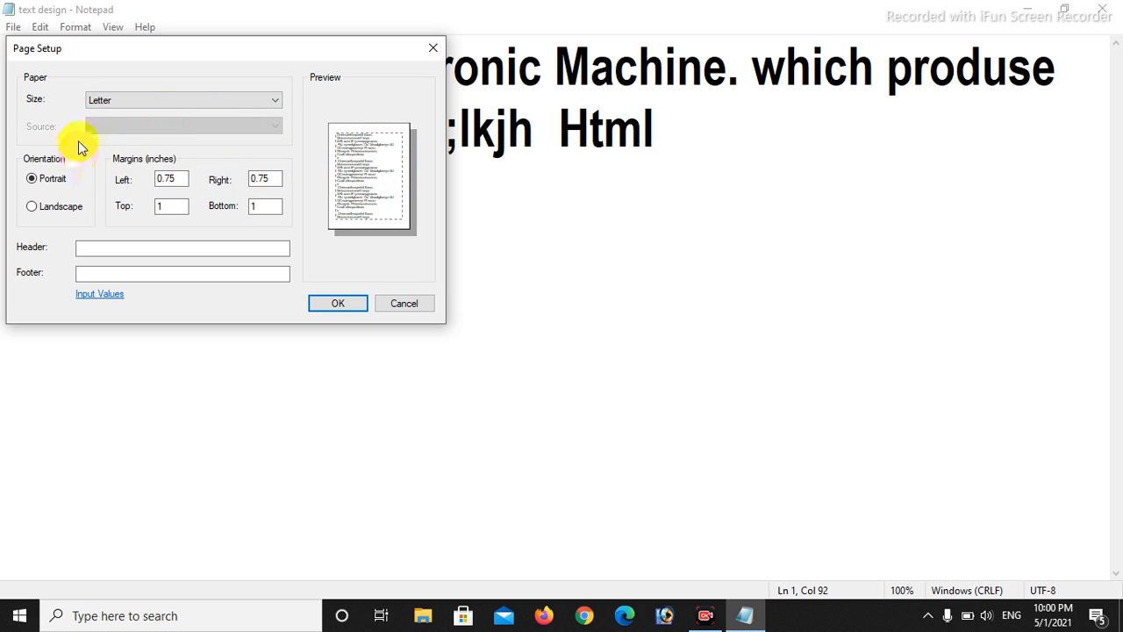
pyautogui.click(221, 99)
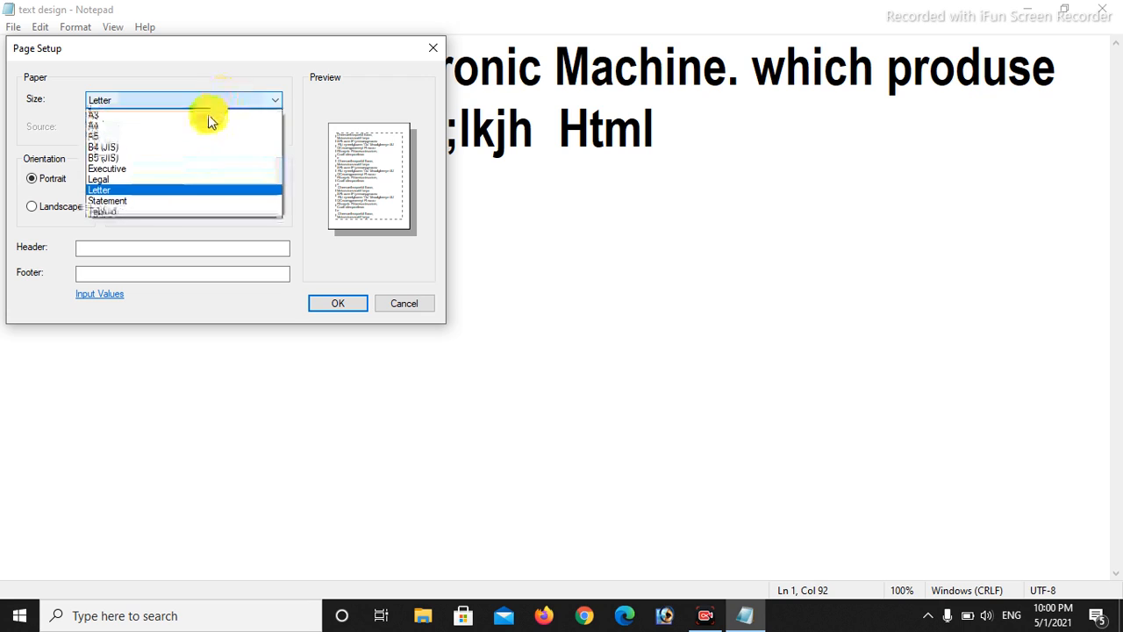
pyautogui.click(130, 126)
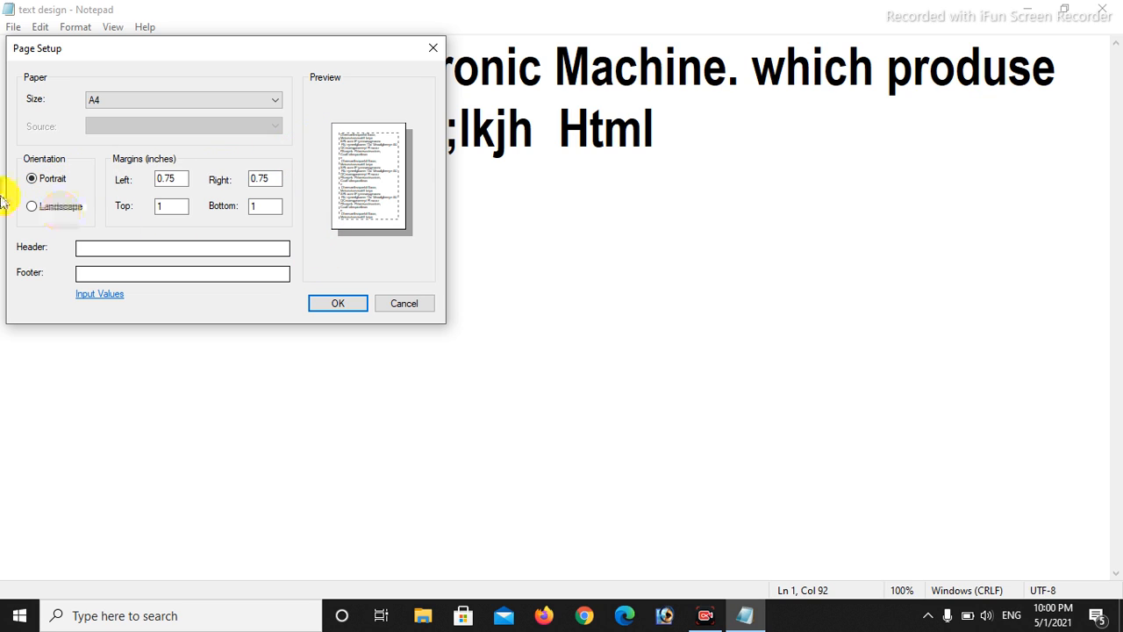
# - Try the Landscape orientation in the page setup to compare margins and preview, and return to Portrait
pyautogui.click(41, 209)
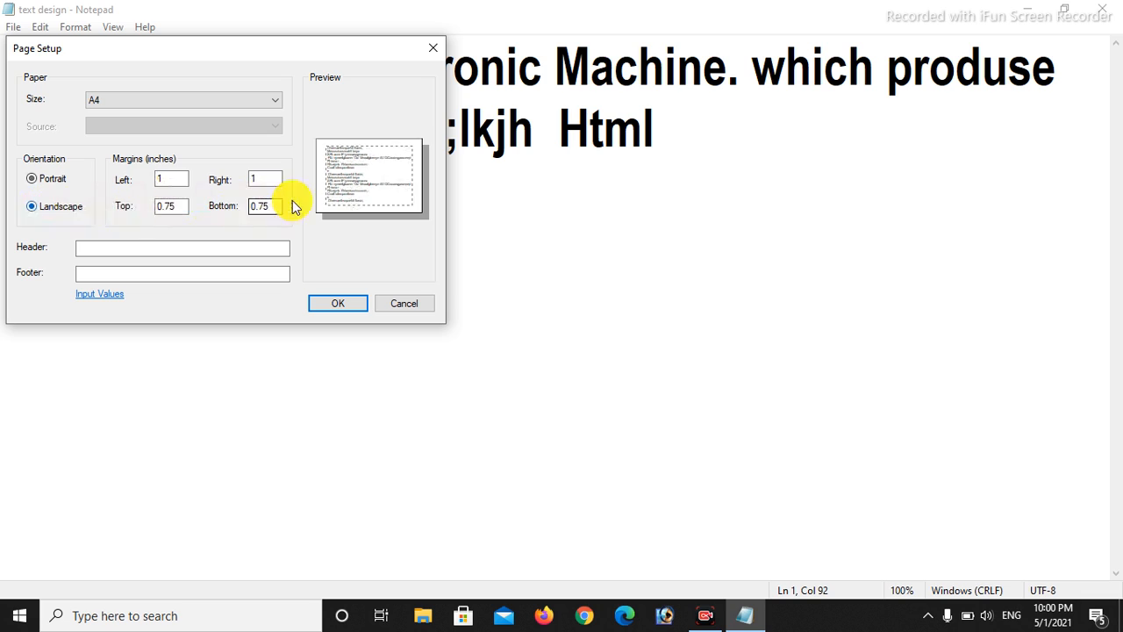
pyautogui.click(35, 180)
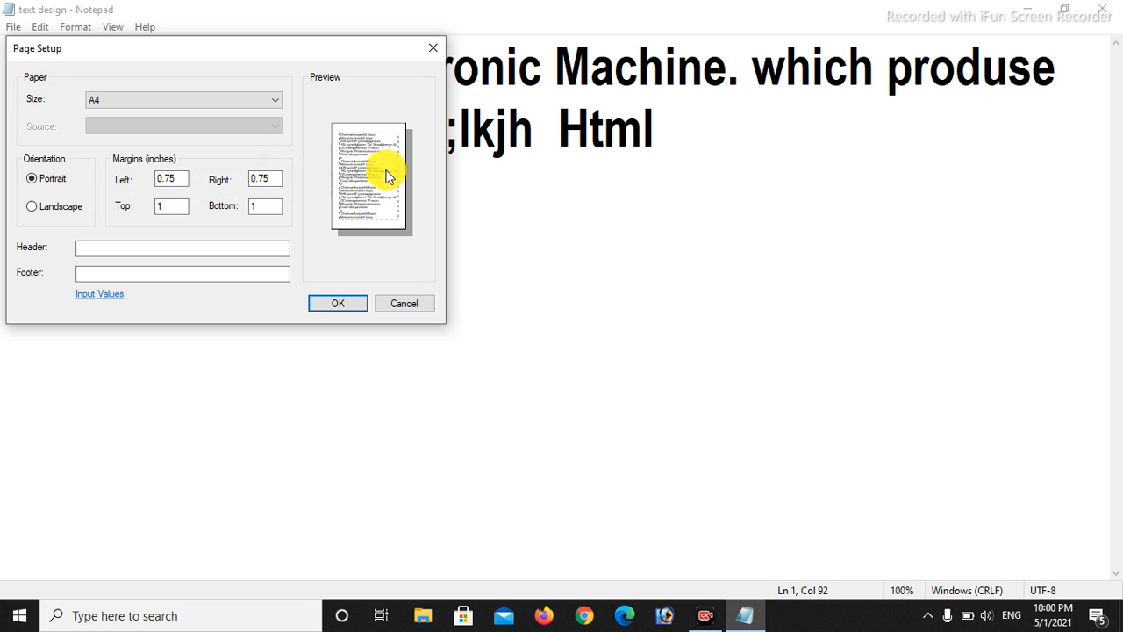
pyautogui.doubleClick(272, 181)
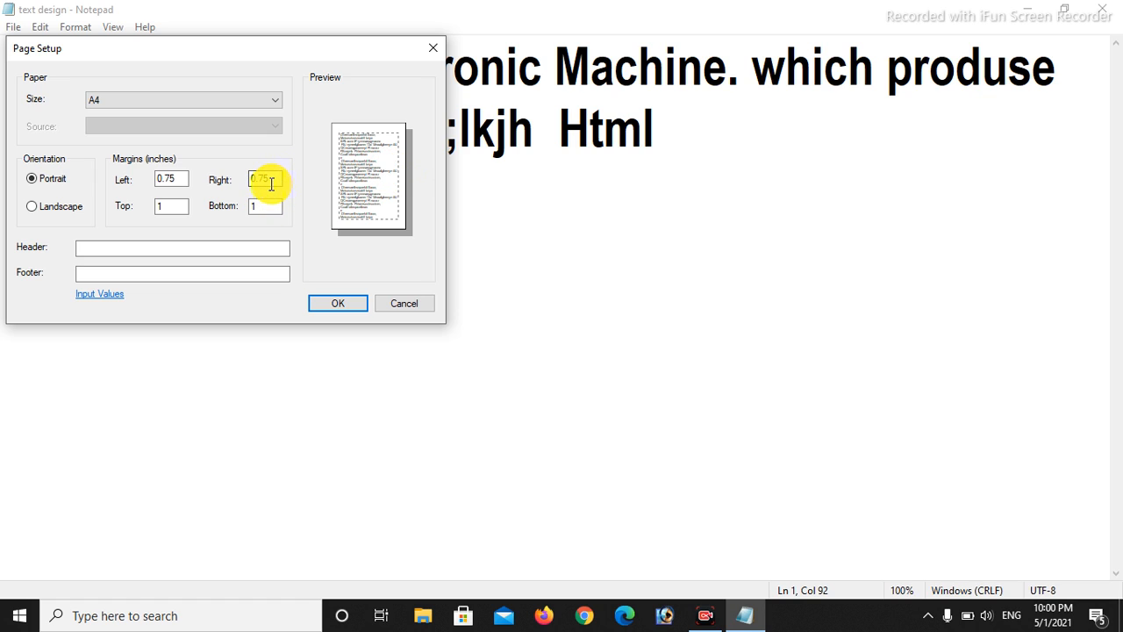
pyautogui.click(82, 214)
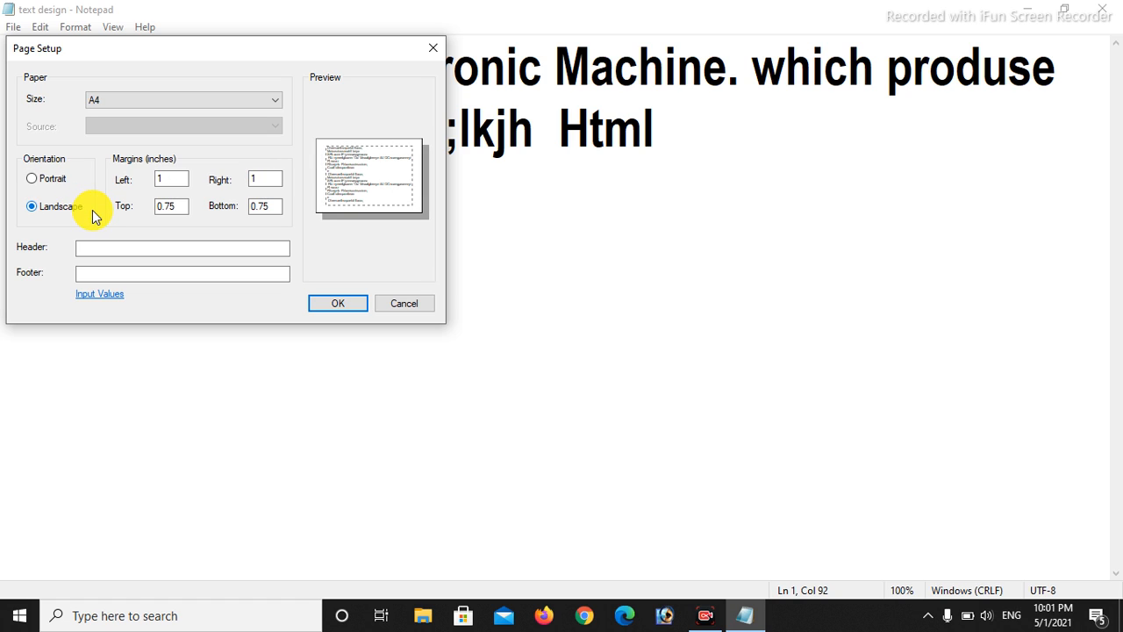
pyautogui.click(166, 205)
pyautogui.click(33, 179)
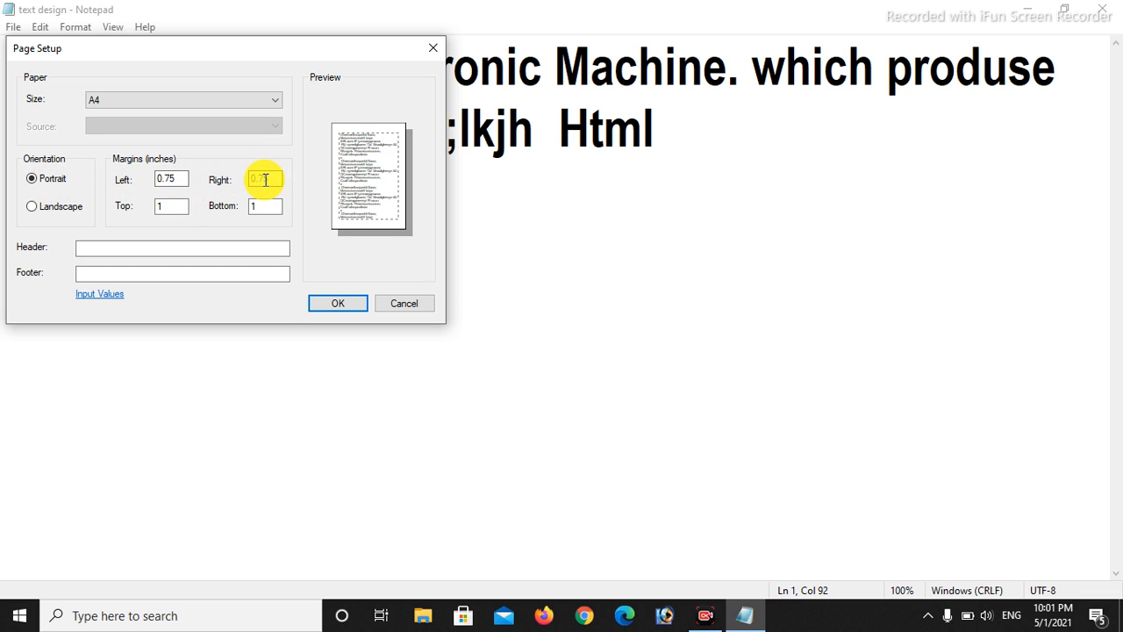
# - Leave the header and footer empty and confirm the page setup
pyautogui.click(198, 253)
pyautogui.click(193, 273)
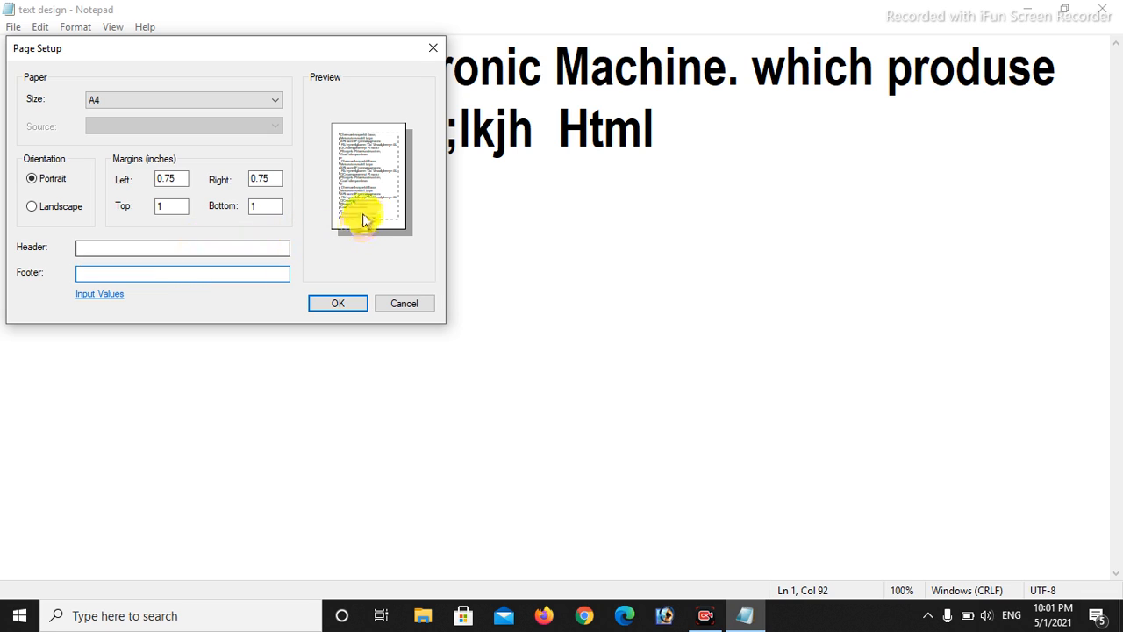
pyautogui.click(338, 303)
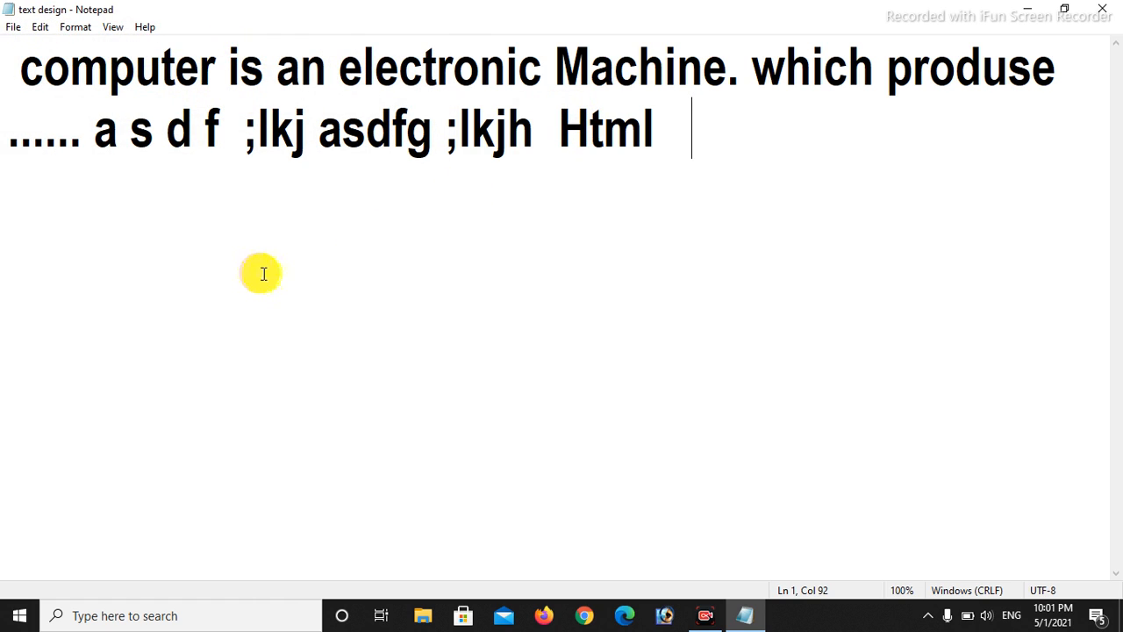
# - Enable Print to file for the document's print job and open the preferences of the Microsoft Print to PDF printer
pyautogui.click(14, 28)
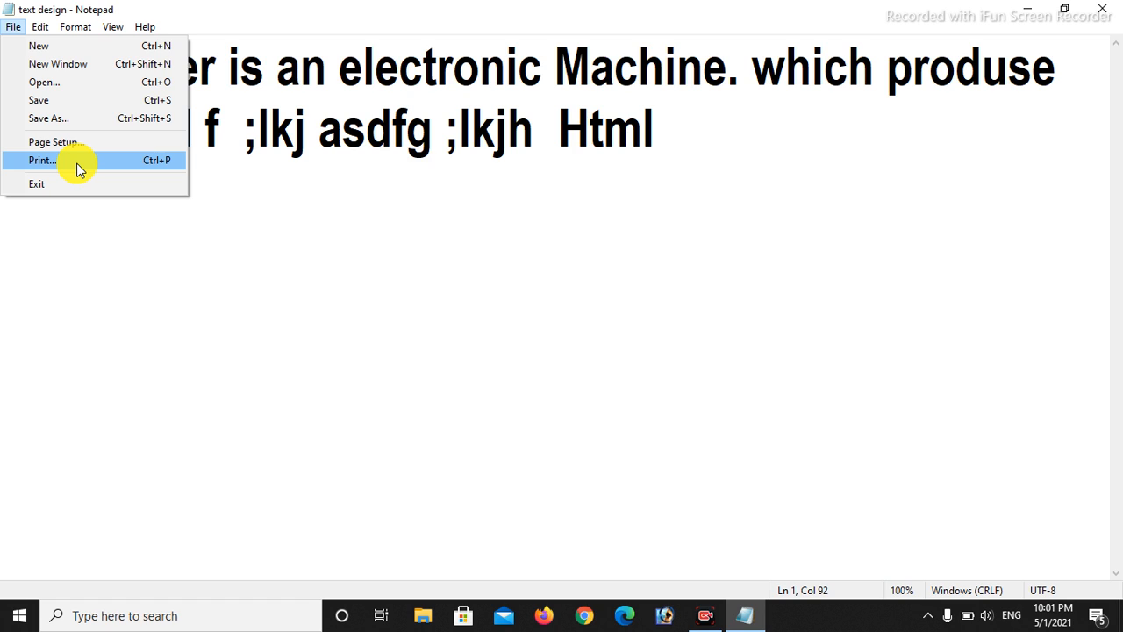
pyautogui.click(79, 168)
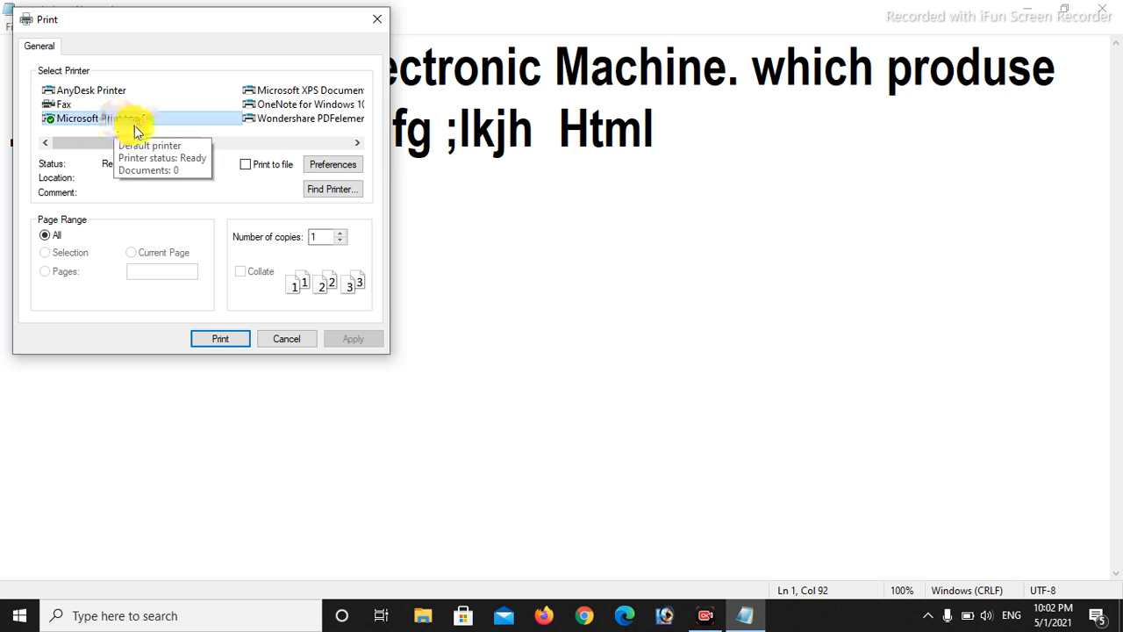
pyautogui.click(245, 166)
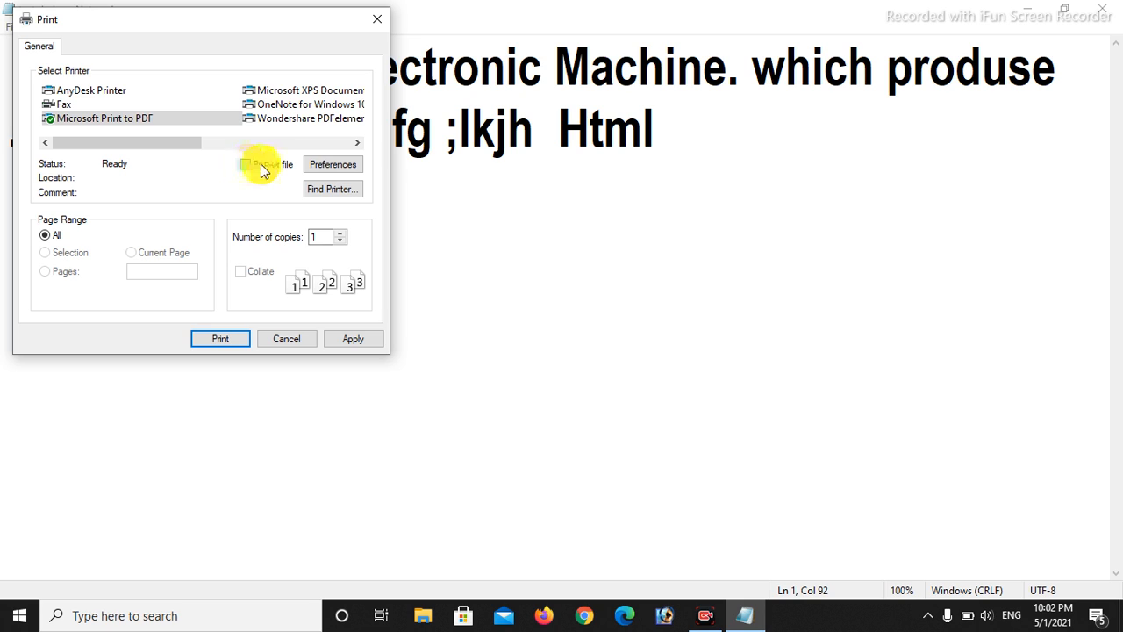
pyautogui.click(341, 166)
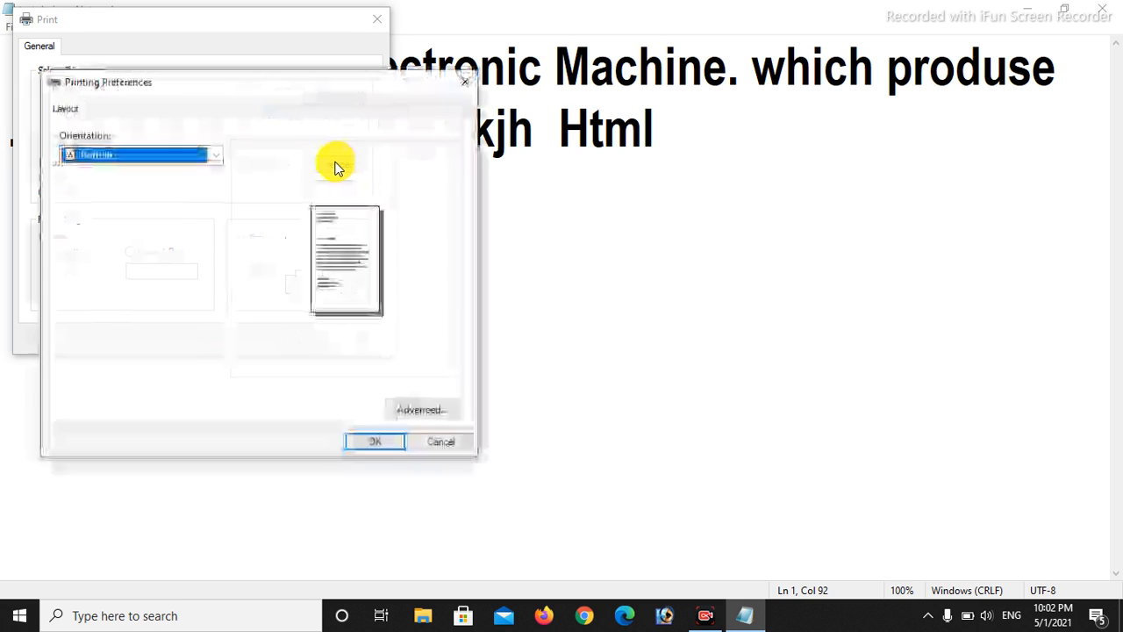
# - Try the Landscape orientation in the printing preferences and set it back to Portrait
pyautogui.click(218, 154)
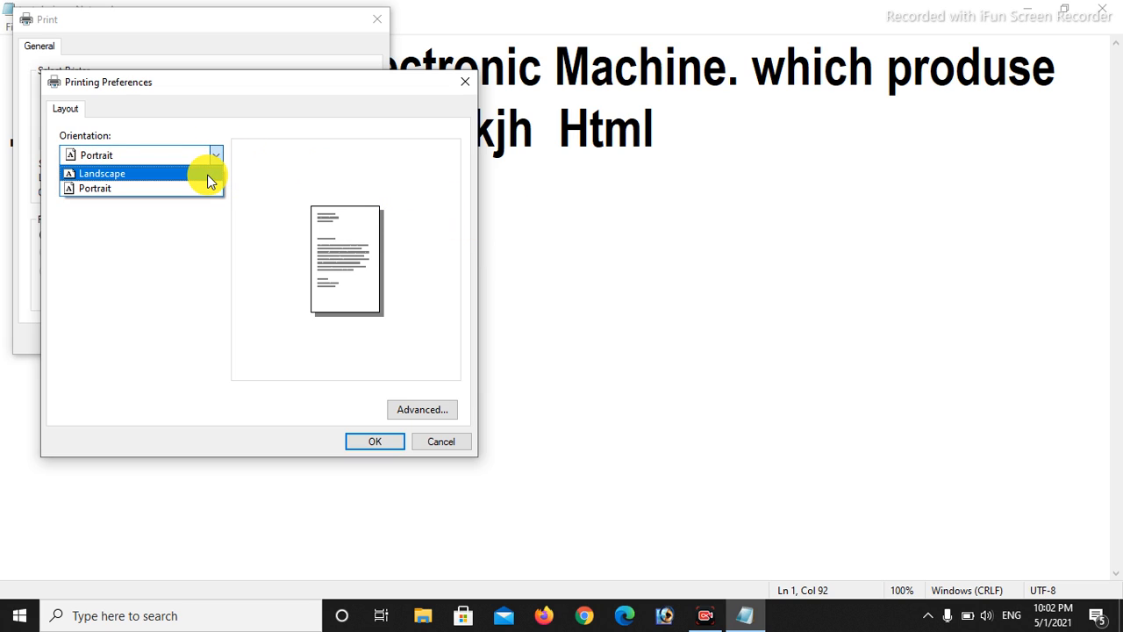
pyautogui.click(208, 174)
pyautogui.click(215, 158)
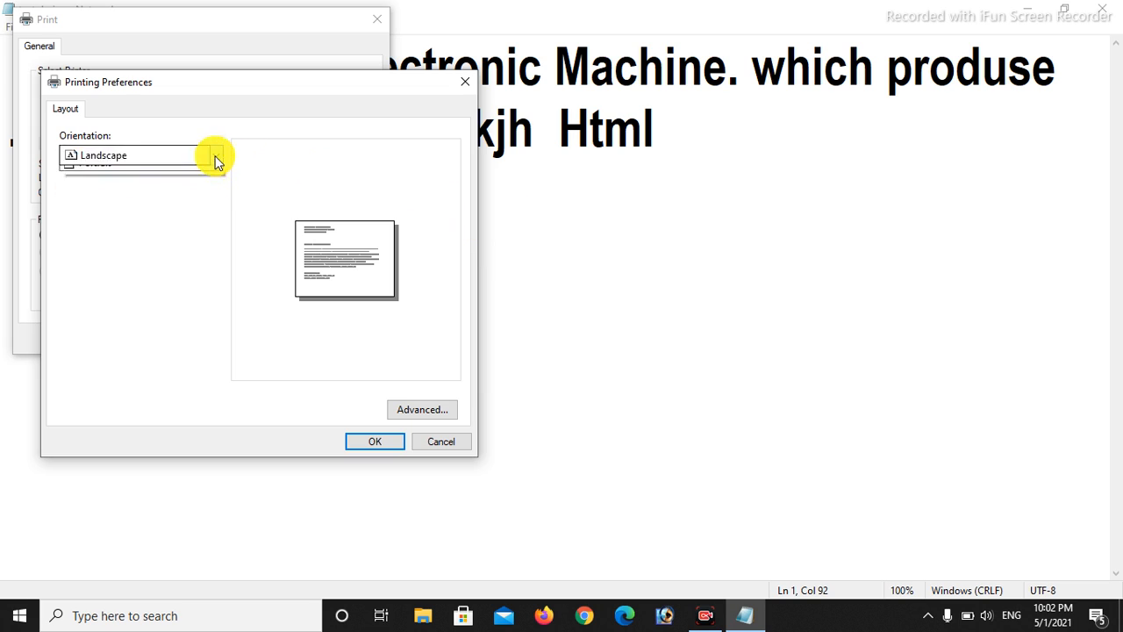
pyautogui.click(203, 188)
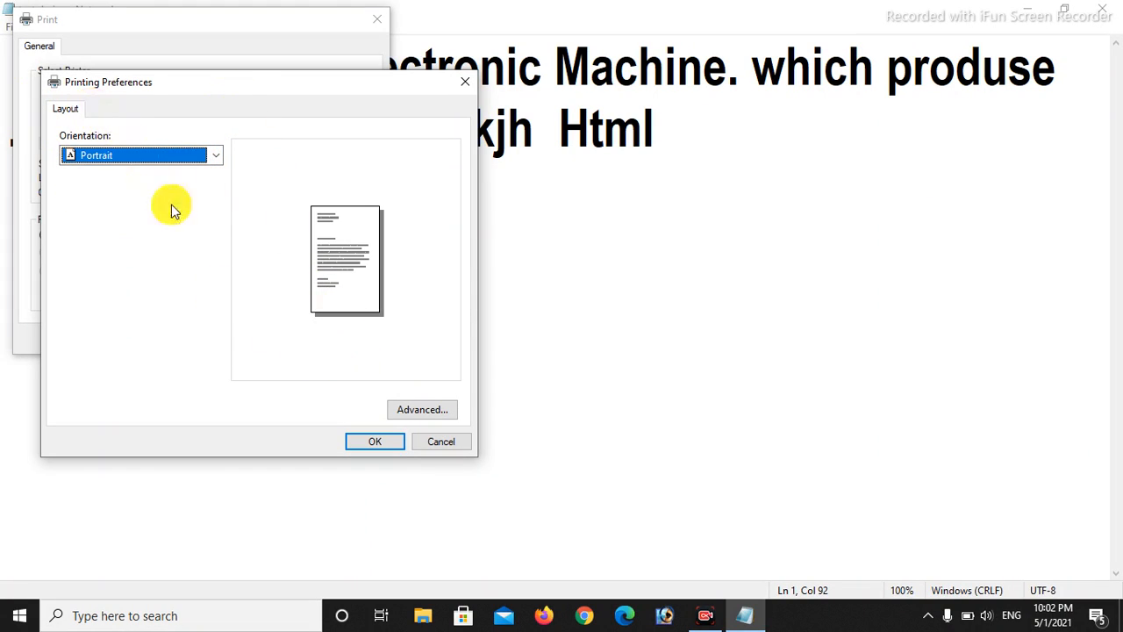
# - Review the advanced paper size options, keep A4, and confirm the printing preferences
pyautogui.click(413, 409)
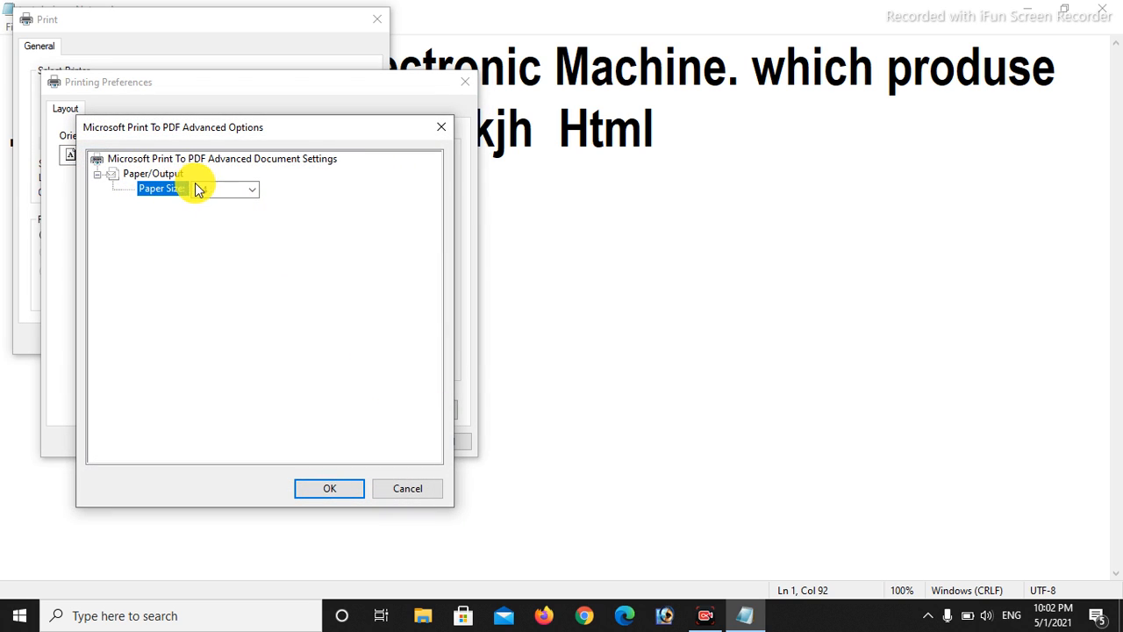
pyautogui.click(395, 489)
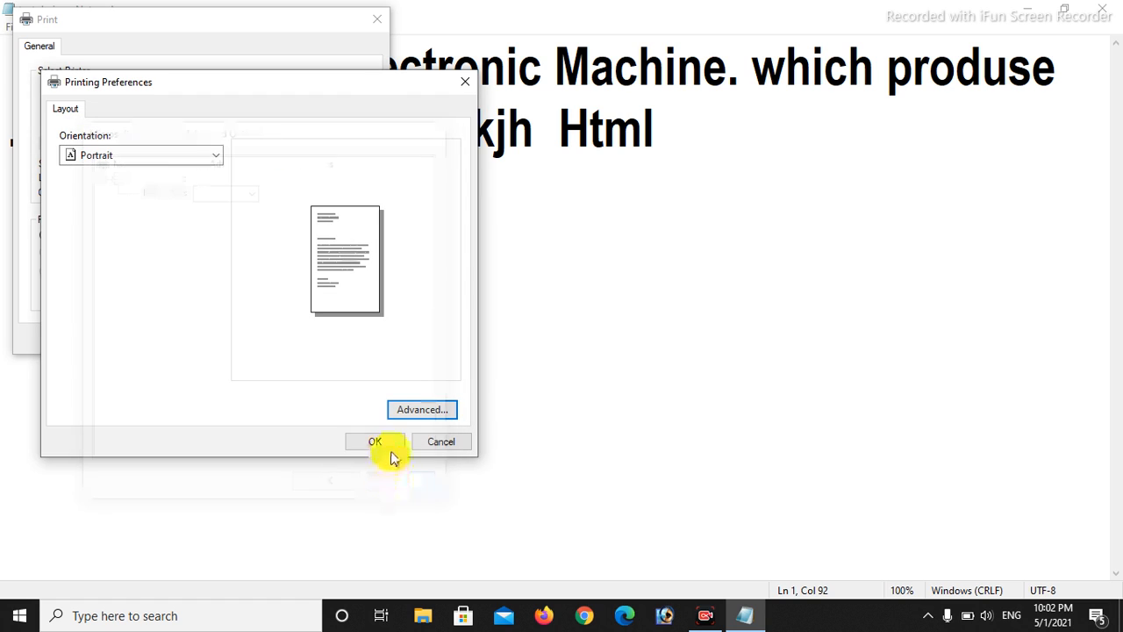
pyautogui.click(416, 410)
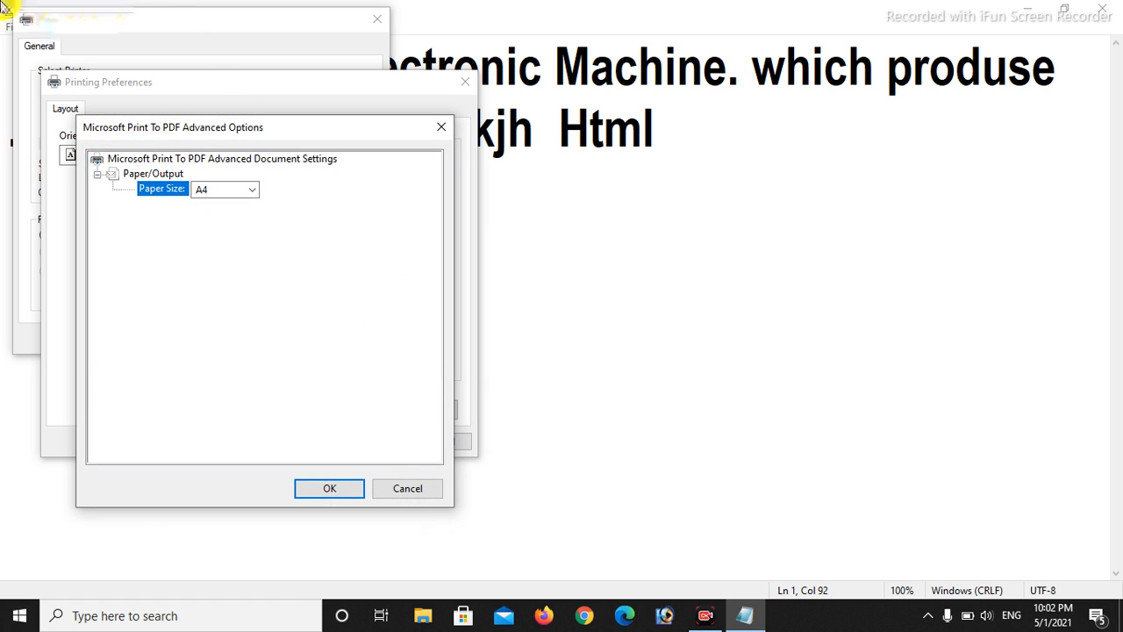
pyautogui.click(252, 190)
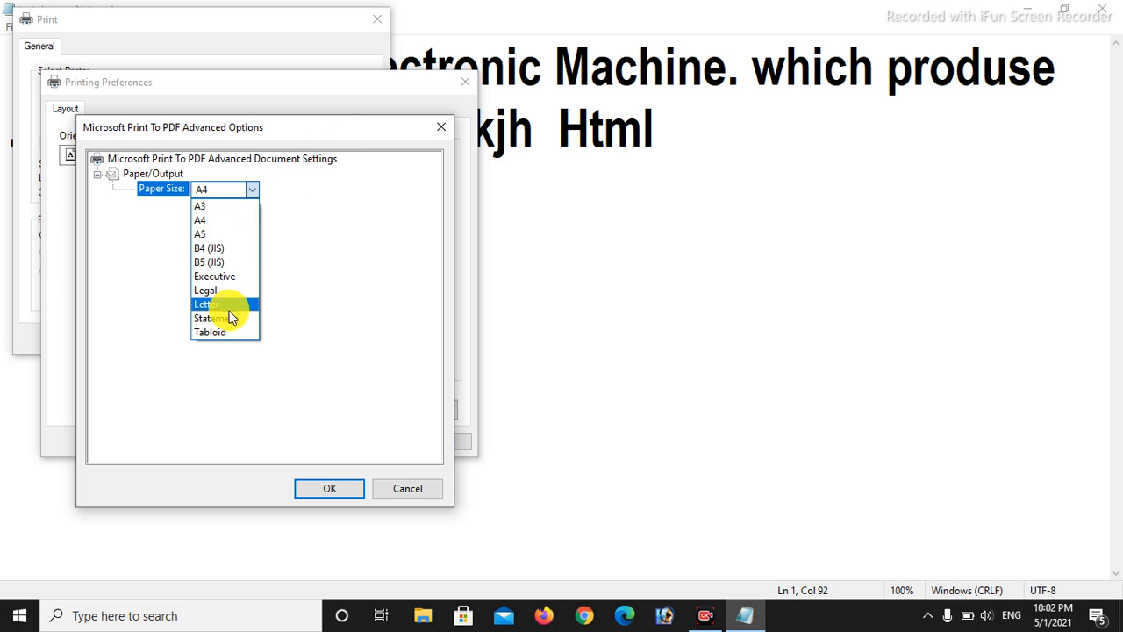
pyautogui.click(280, 210)
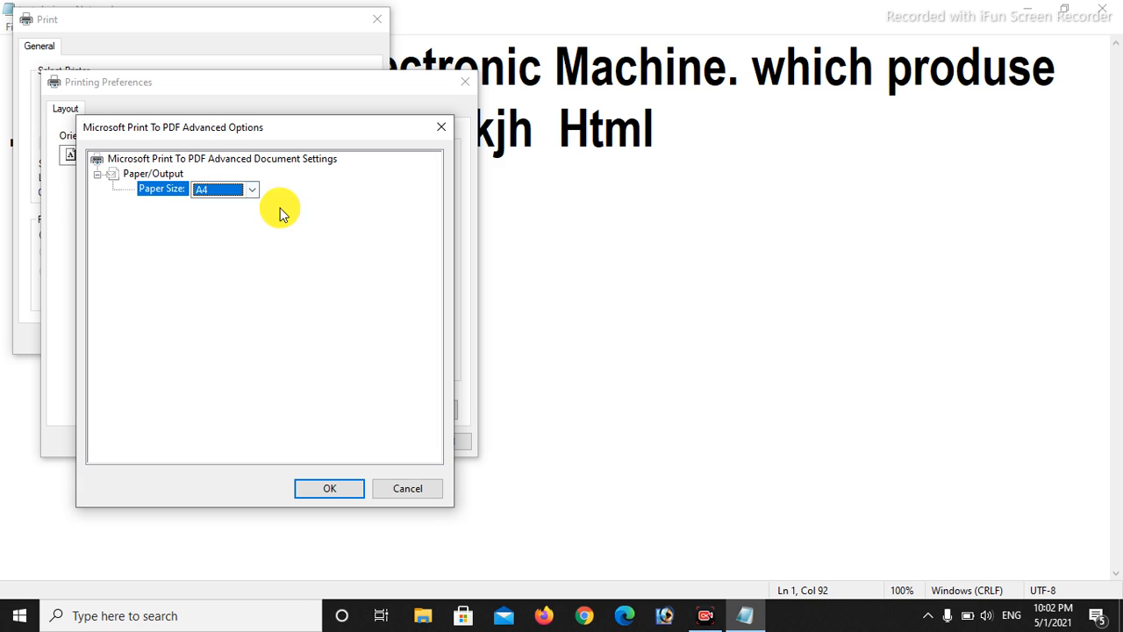
pyautogui.click(316, 494)
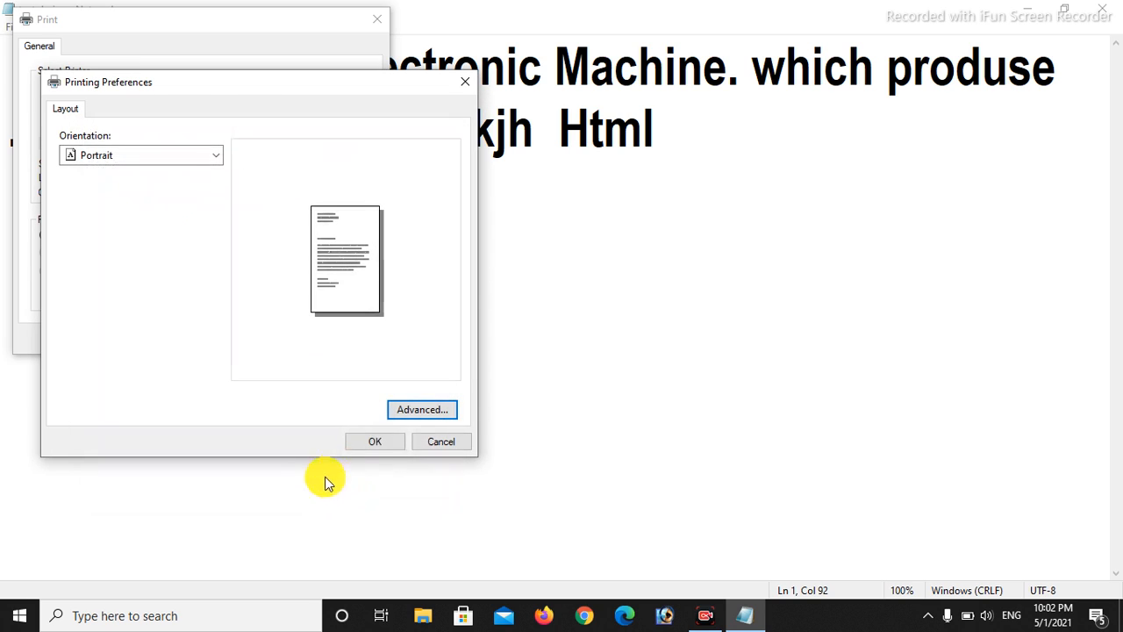
pyautogui.click(379, 441)
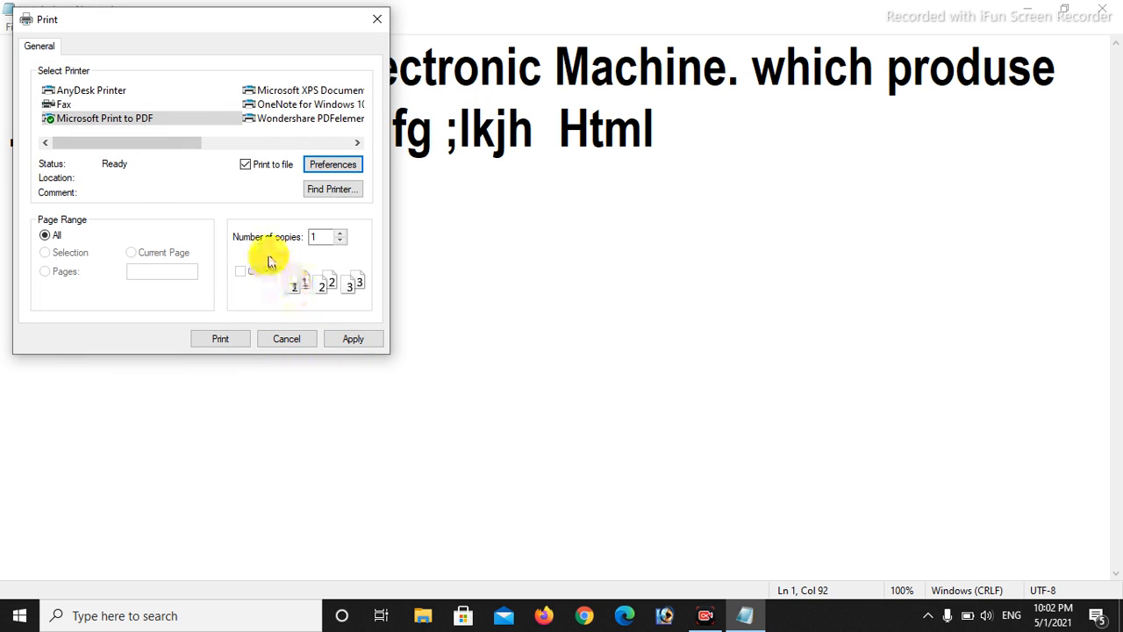
# - Set the number of copies to 3
pyautogui.click(342, 239)
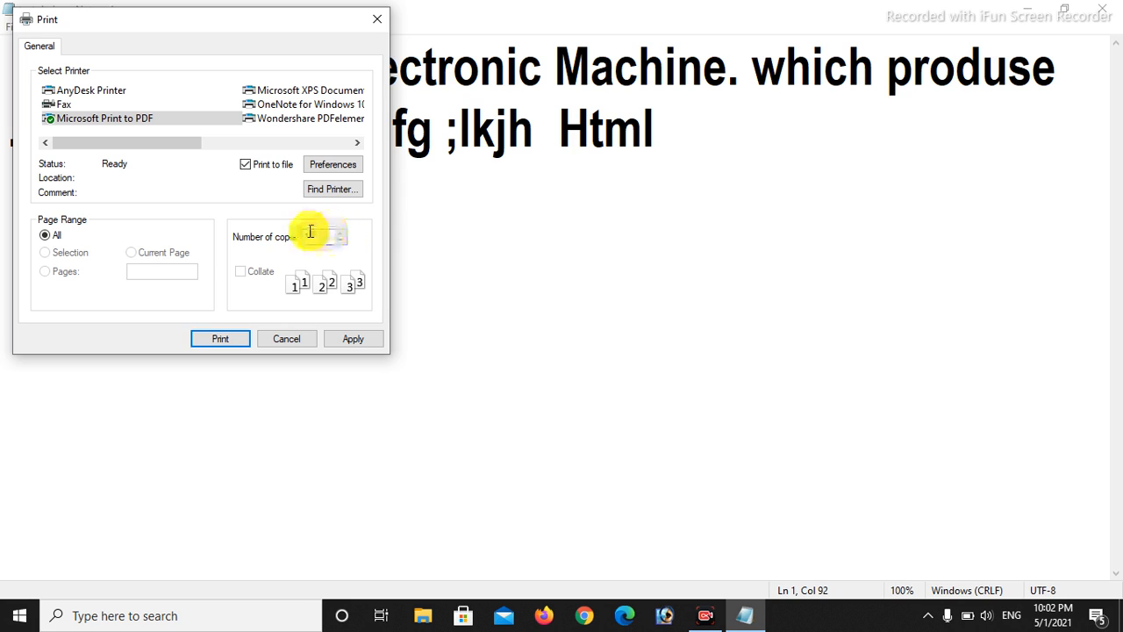
pyautogui.write('3')
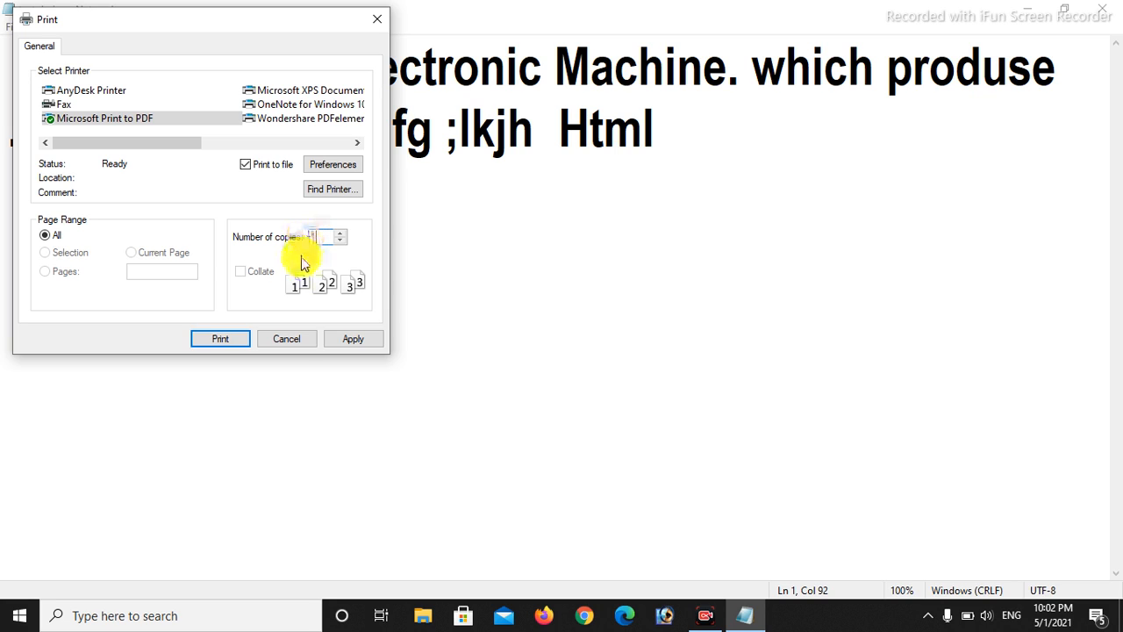
# - Apply the print settings and close the Print dialog without printing
pyautogui.click(336, 340)
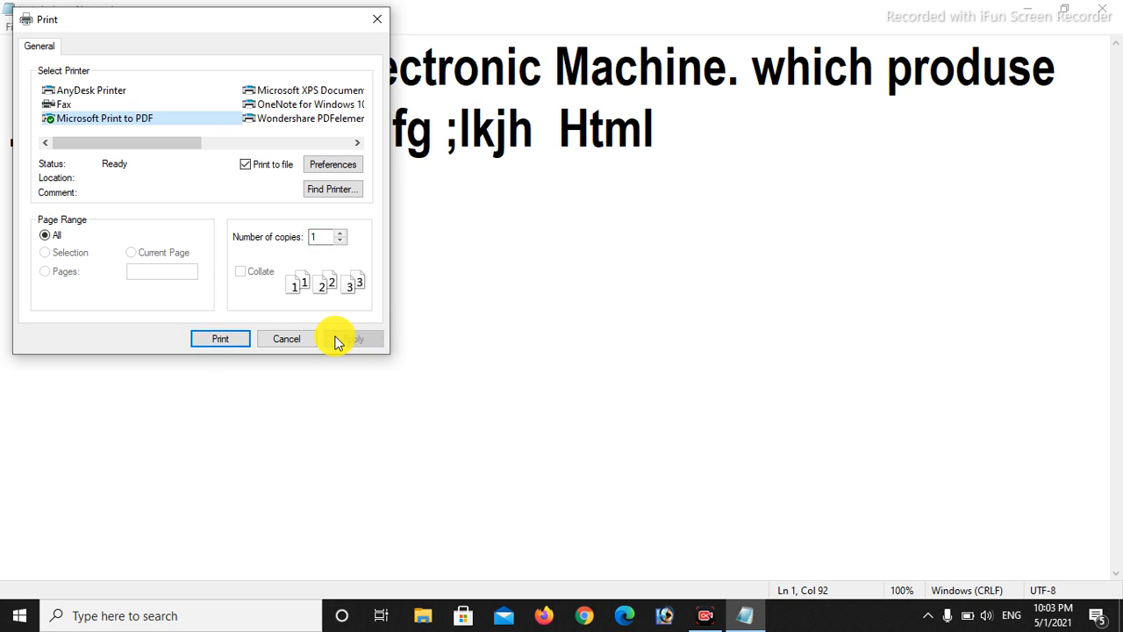
pyautogui.click(271, 341)
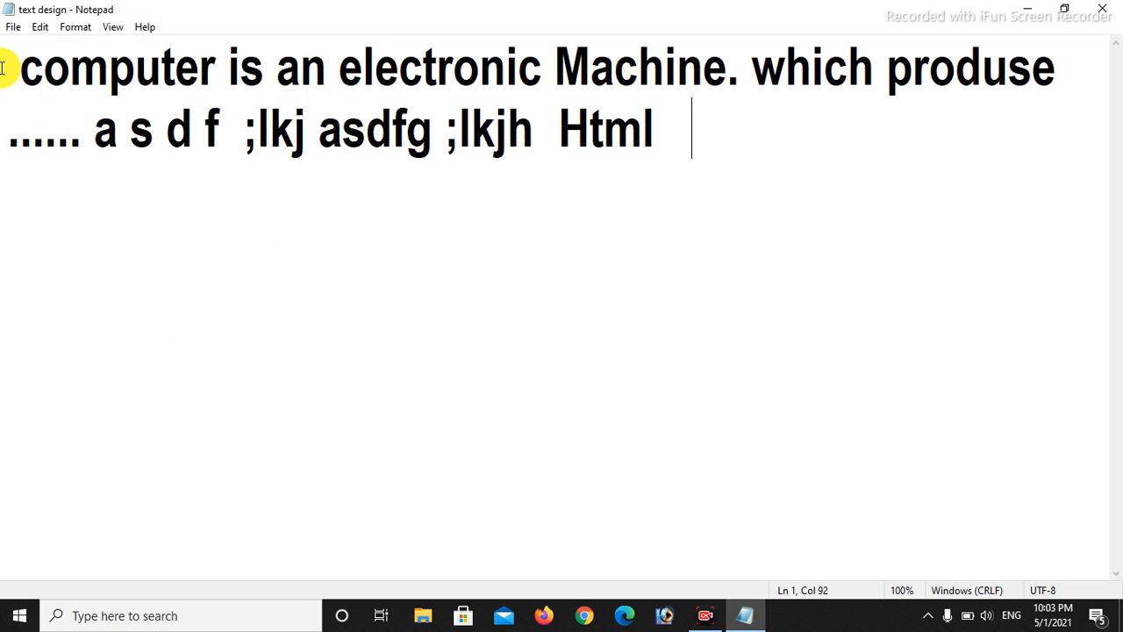
# - Open a new empty document window and close it again, doing this twice
pyautogui.click(13, 28)
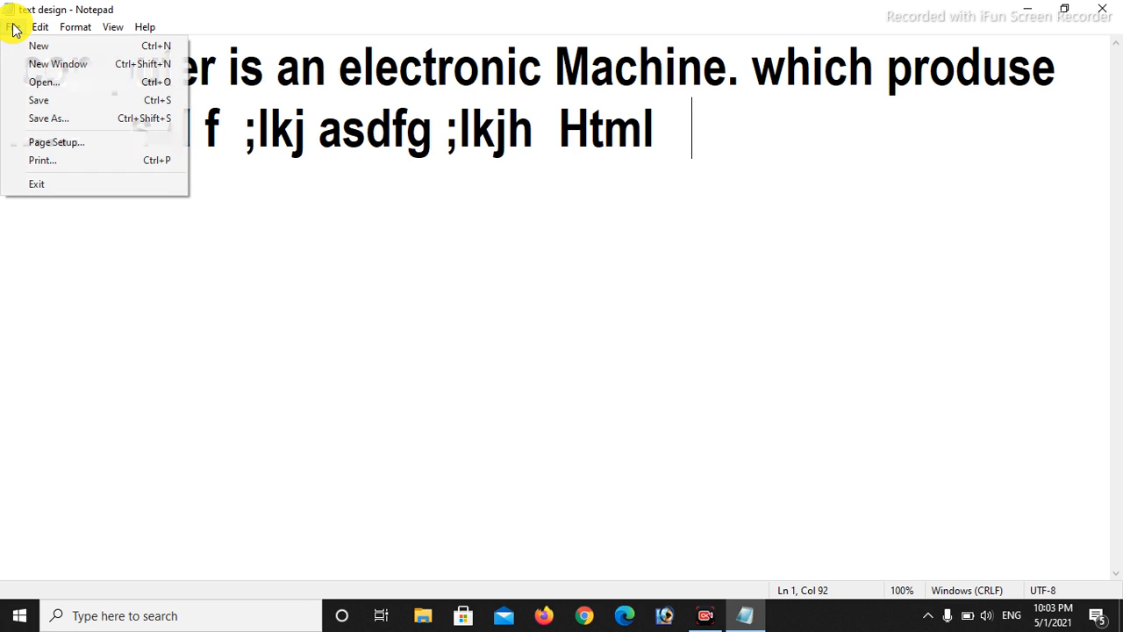
pyautogui.click(24, 67)
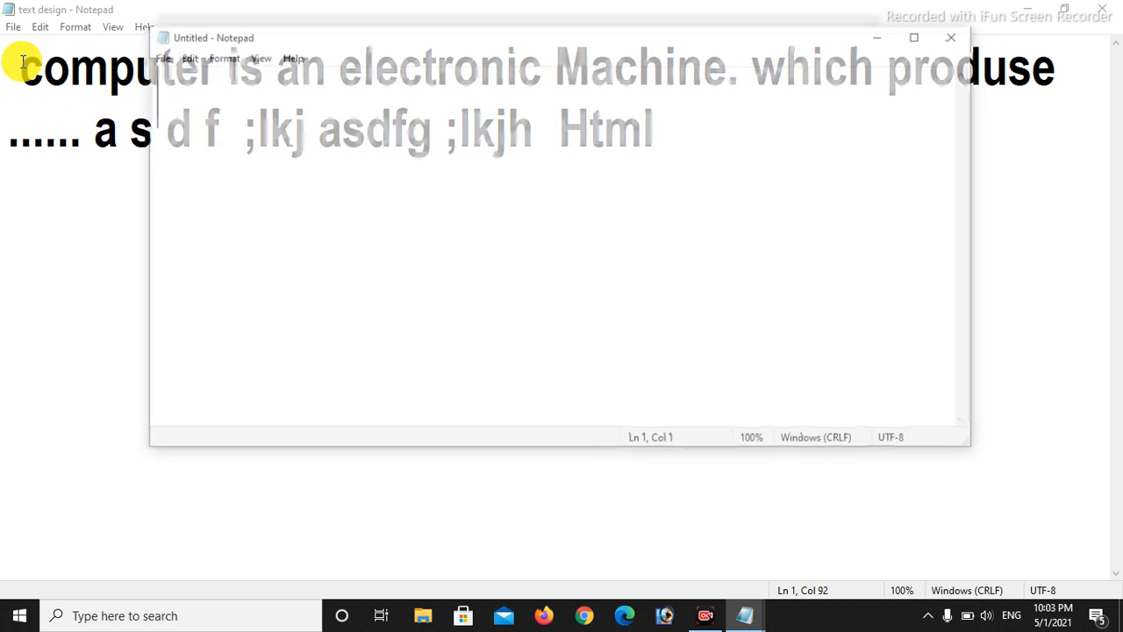
pyautogui.click(967, 40)
pyautogui.click(10, 27)
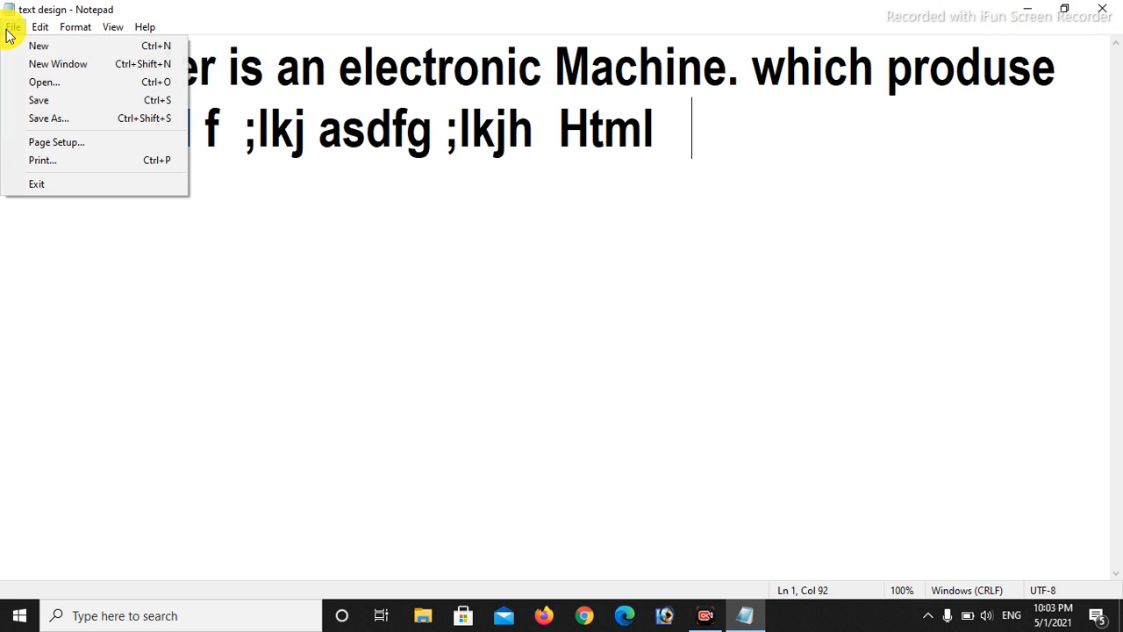
pyautogui.click(38, 69)
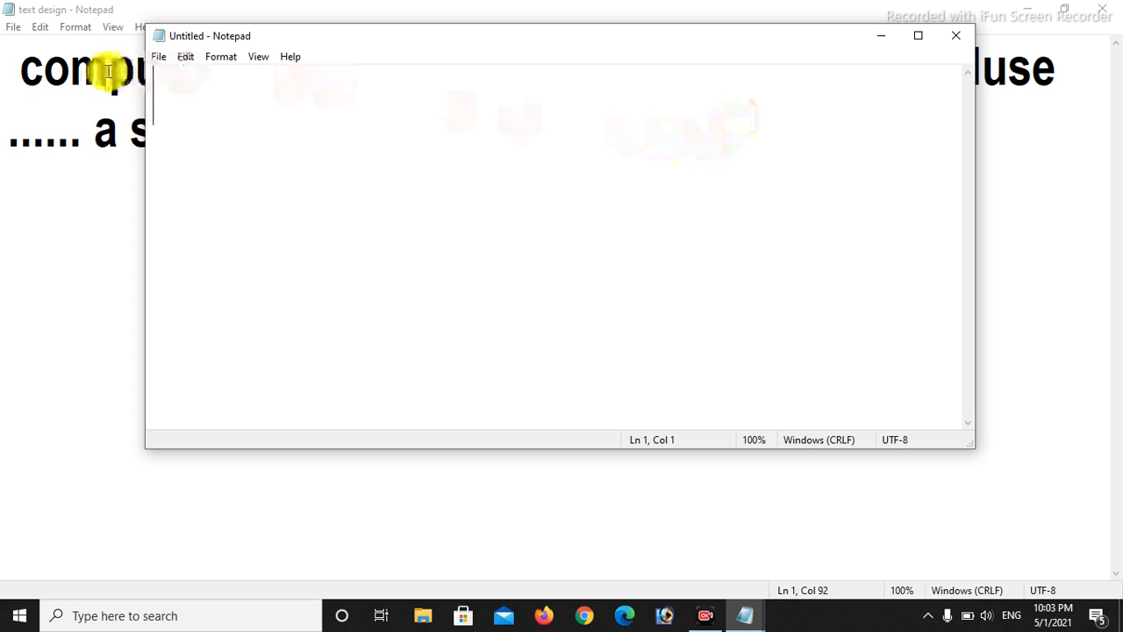
pyautogui.click(953, 39)
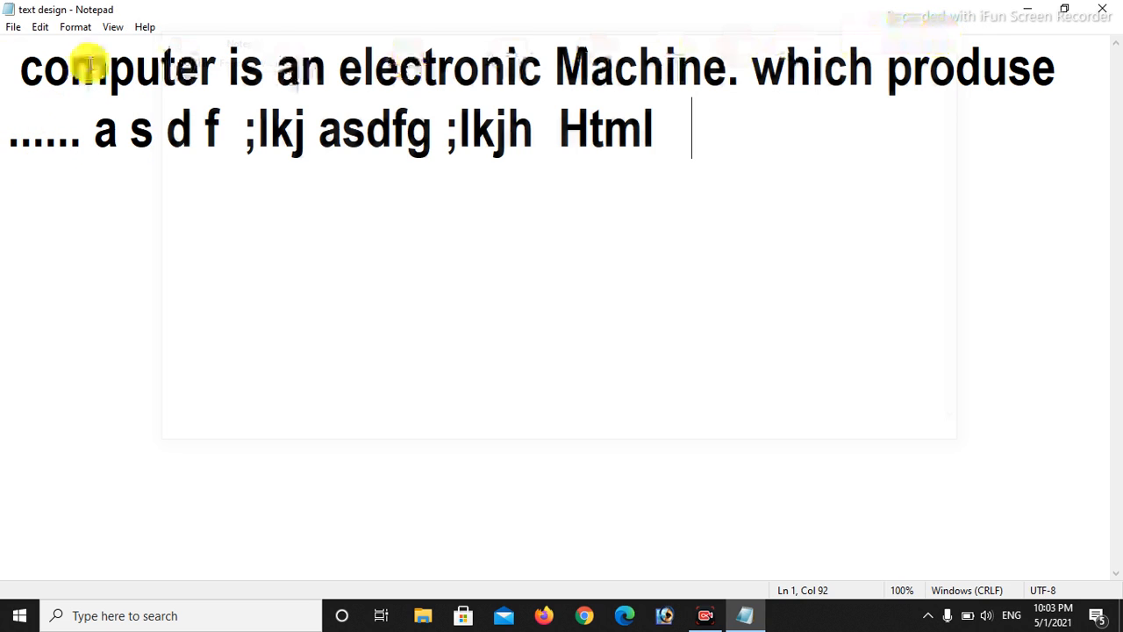
# - Add the word "computer" at the end of the text, after "Html"
pyautogui.click(39, 28)
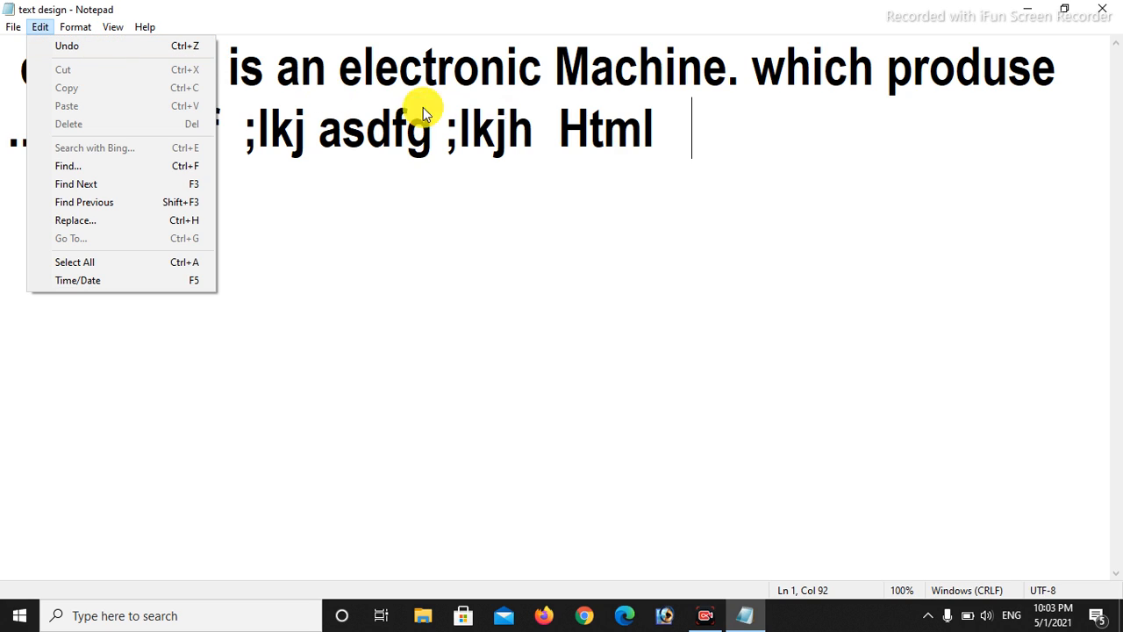
pyautogui.click(696, 137)
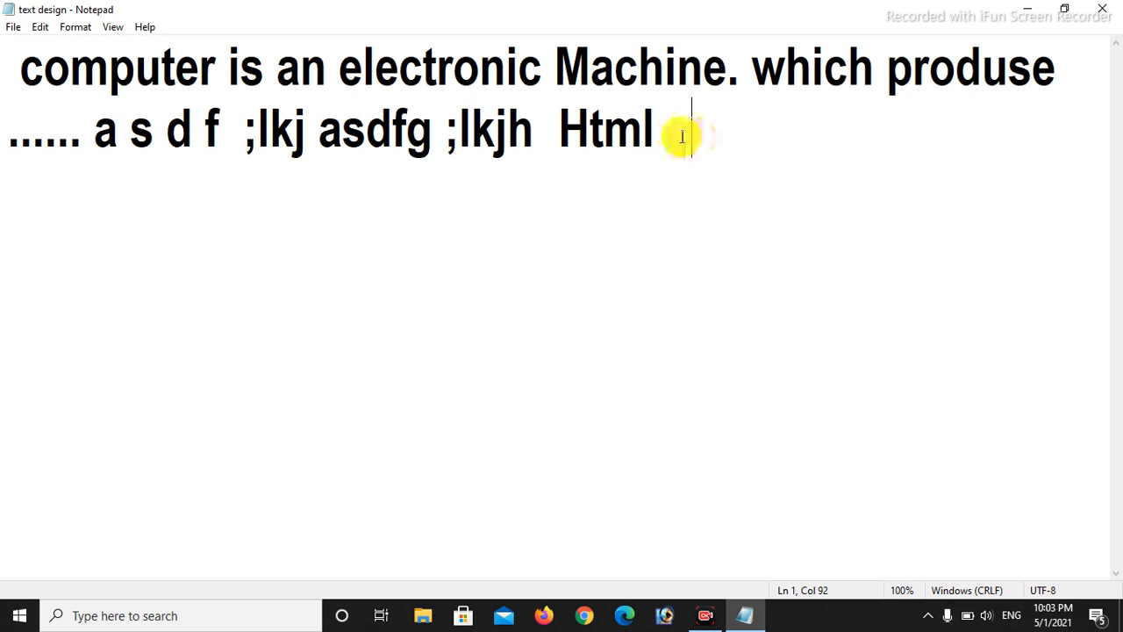
pyautogui.write('c')
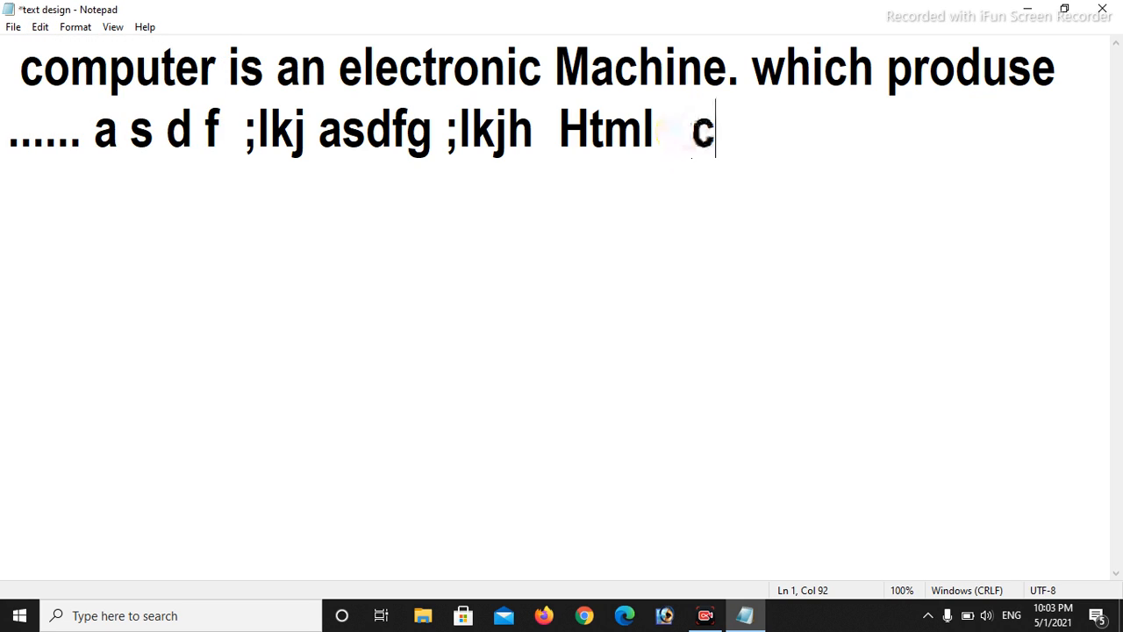
pyautogui.write('ompu')
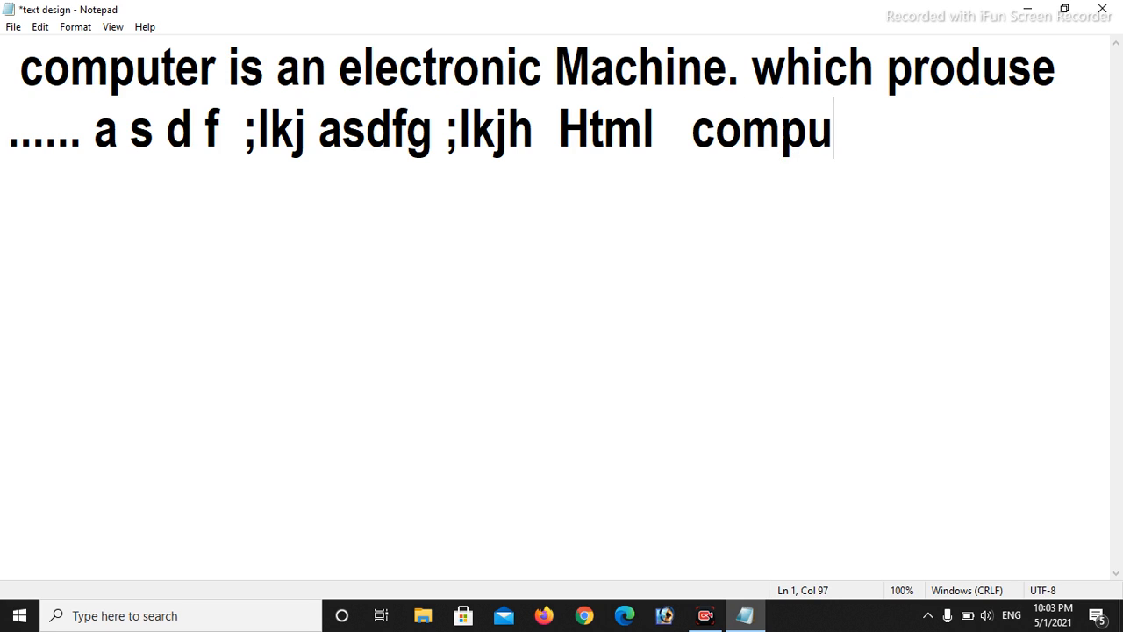
pyautogui.write('ter')
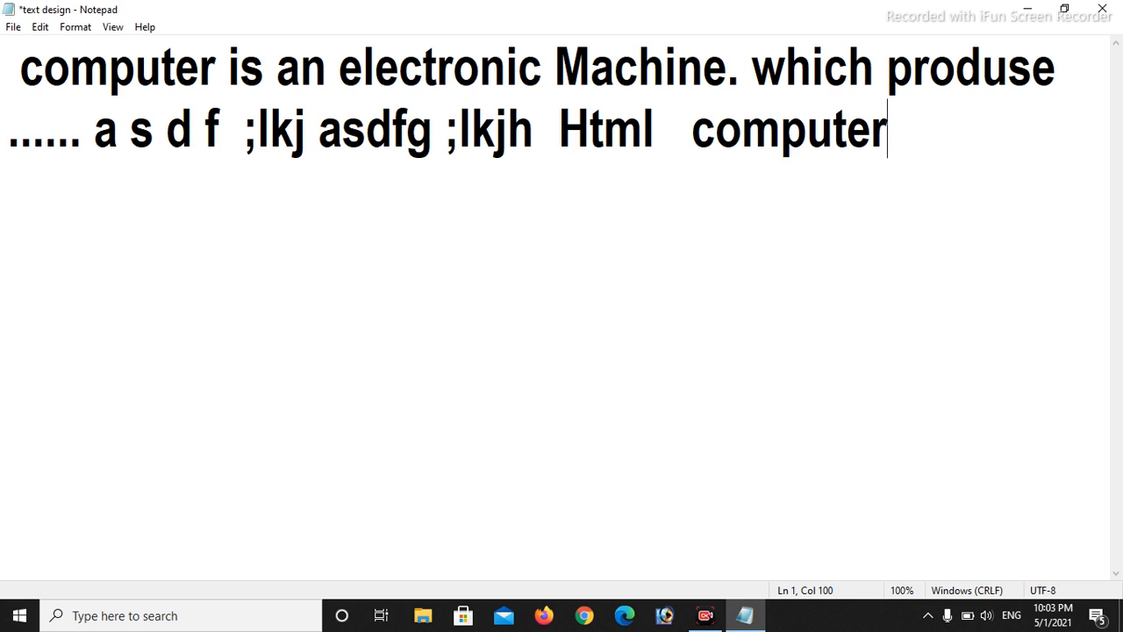
# - Replace the ending of the last word so that it reads "computor"
pyautogui.hotkey('shift', 'Left')
pyautogui.hotkey('shift', 'Left')
pyautogui.hotkey('shift', 'Left')
pyautogui.hotkey('shift', 'Left')
pyautogui.hotkey('shift', 'Left')
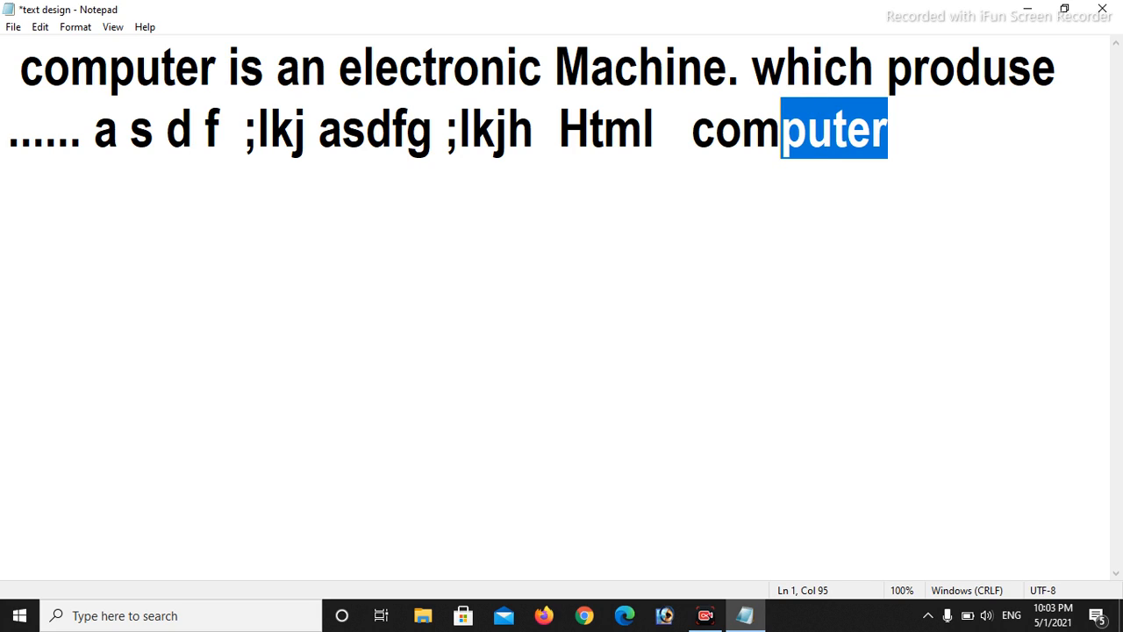
pyautogui.press('Right')
pyautogui.press('BackSpace')
pyautogui.press('BackSpace')
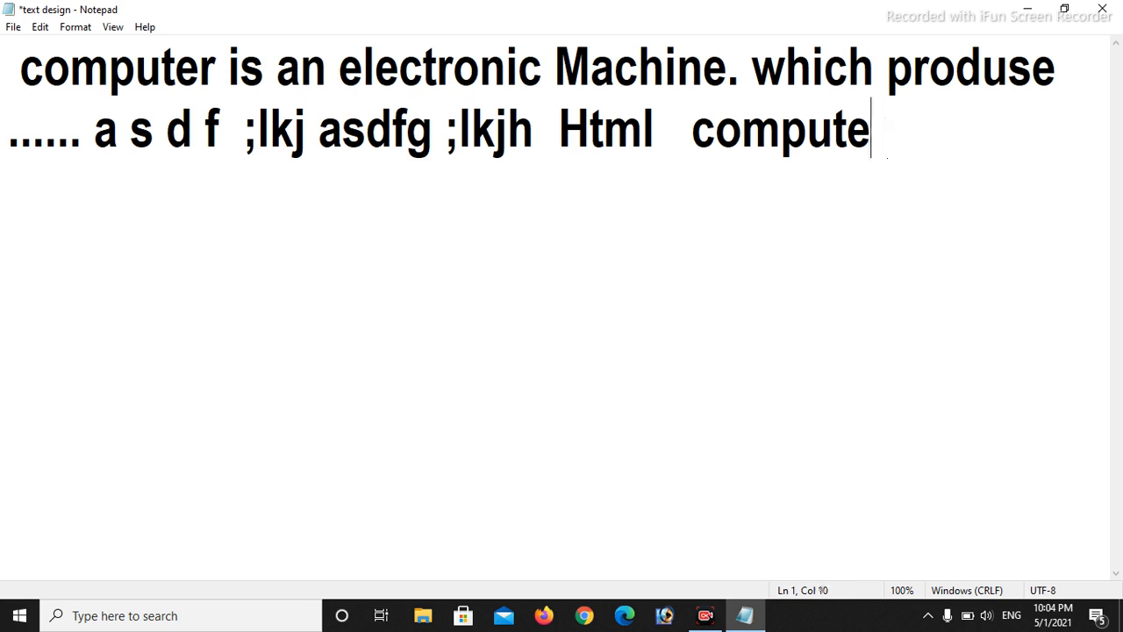
pyautogui.write('or')
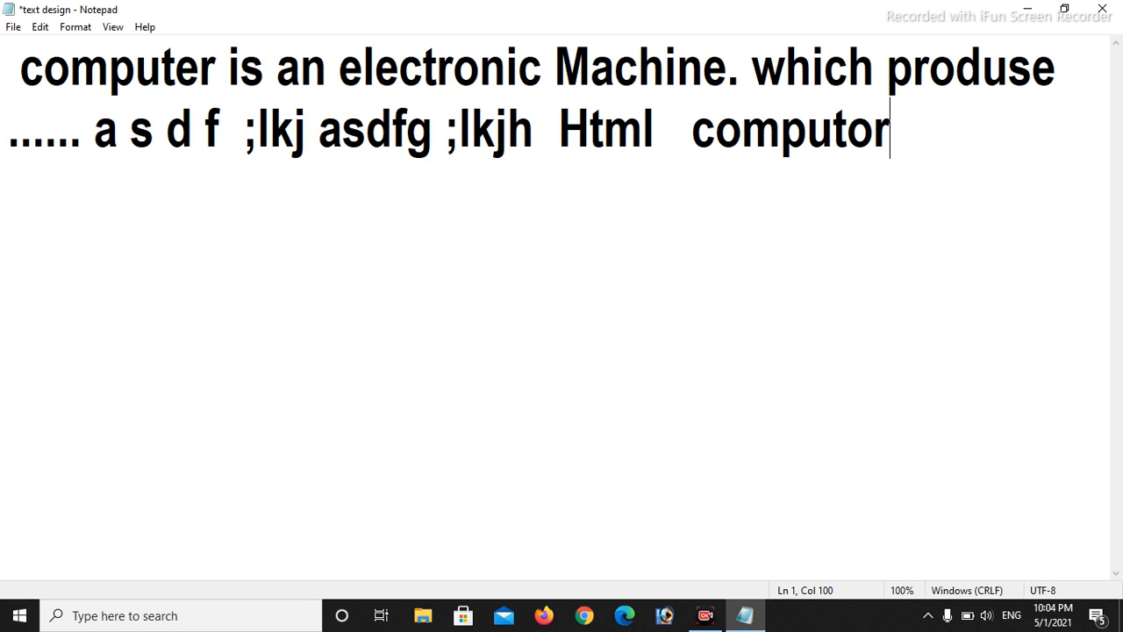
# - Erase letters from the end of the last word "computor" and undo the erasing
pyautogui.press('BackSpace')
pyautogui.press('BackSpace')
pyautogui.press('BackSpace')
pyautogui.press('BackSpace')
pyautogui.press('BackSpace')
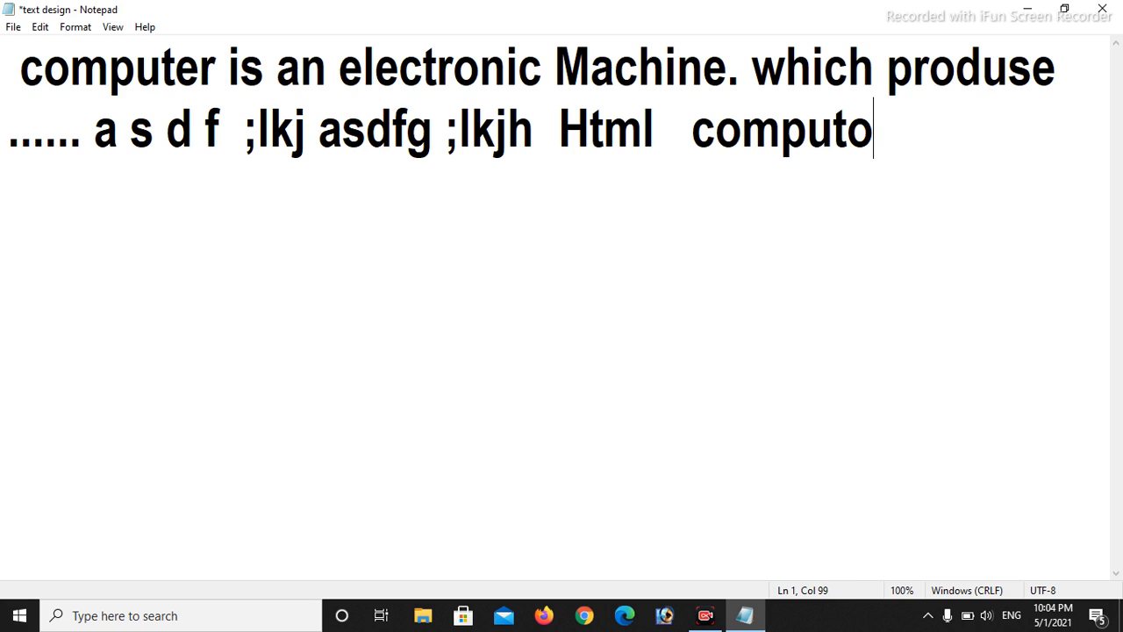
pyautogui.press('BackSpace')
pyautogui.press('BackSpace')
pyautogui.press('BackSpace')
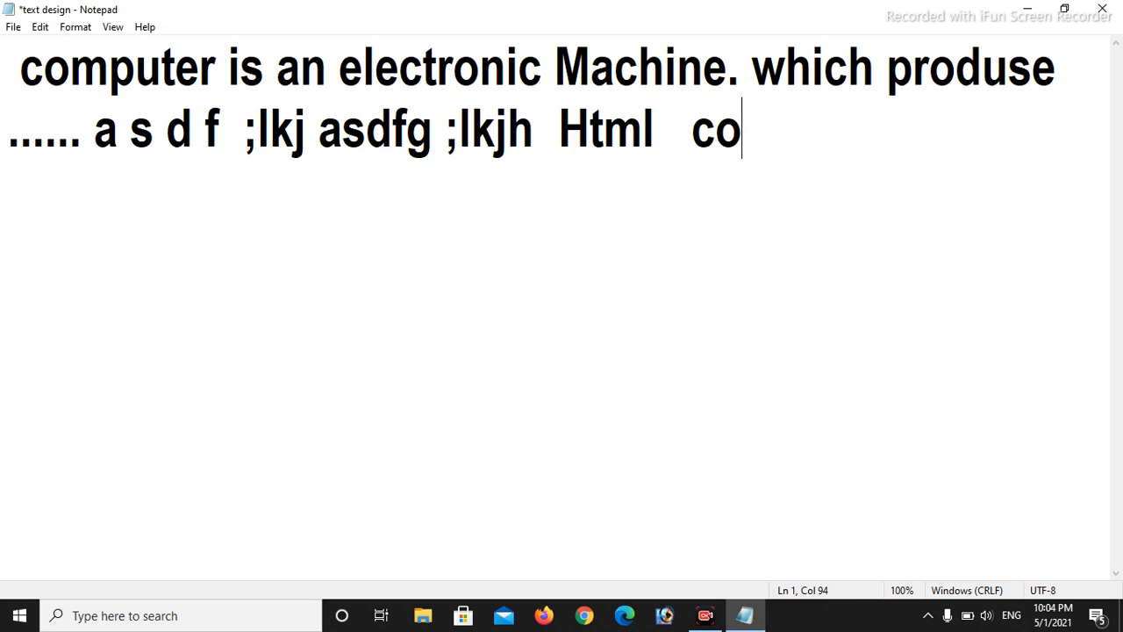
pyautogui.hotkey('ctrl', 'z')
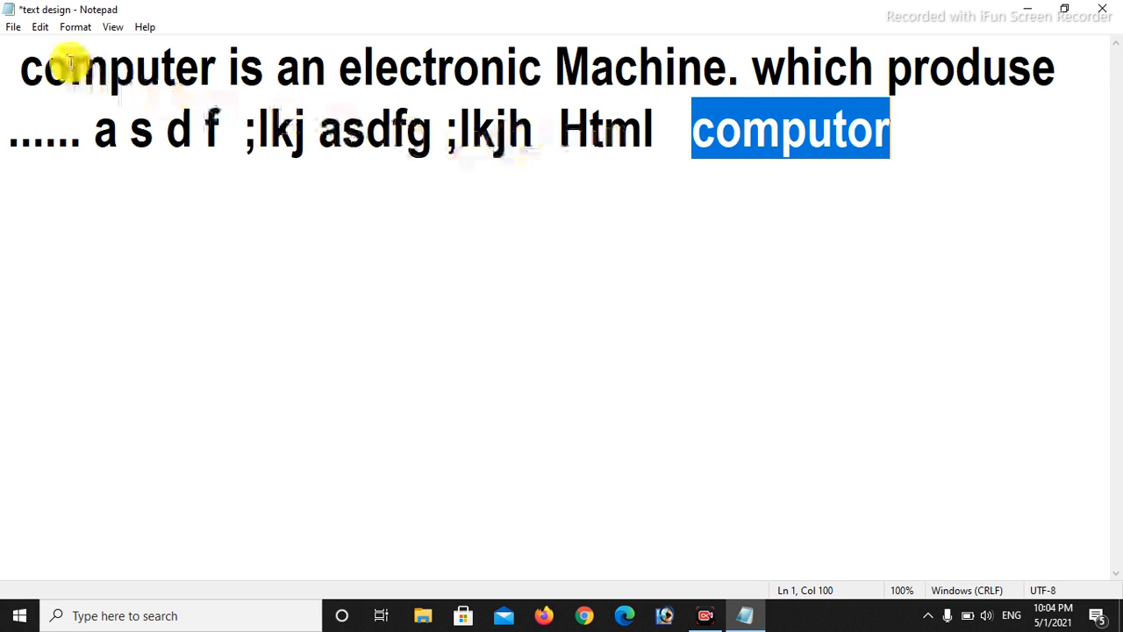
# - Cut the selected word "computor" and paste it back at the end of the text
pyautogui.click(38, 28)
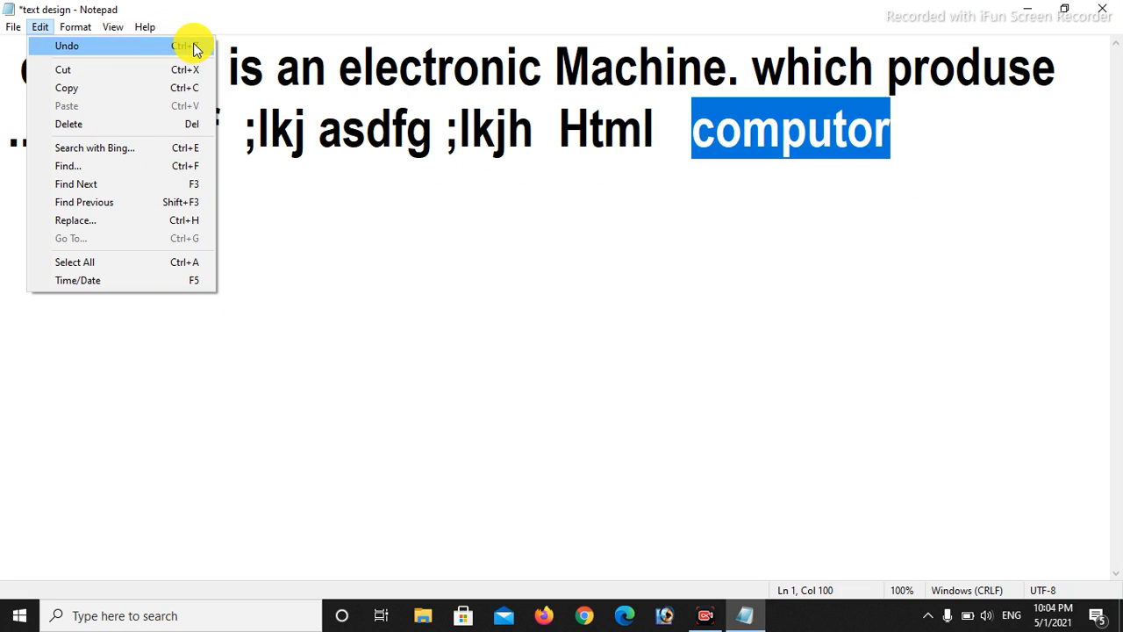
pyautogui.click(129, 73)
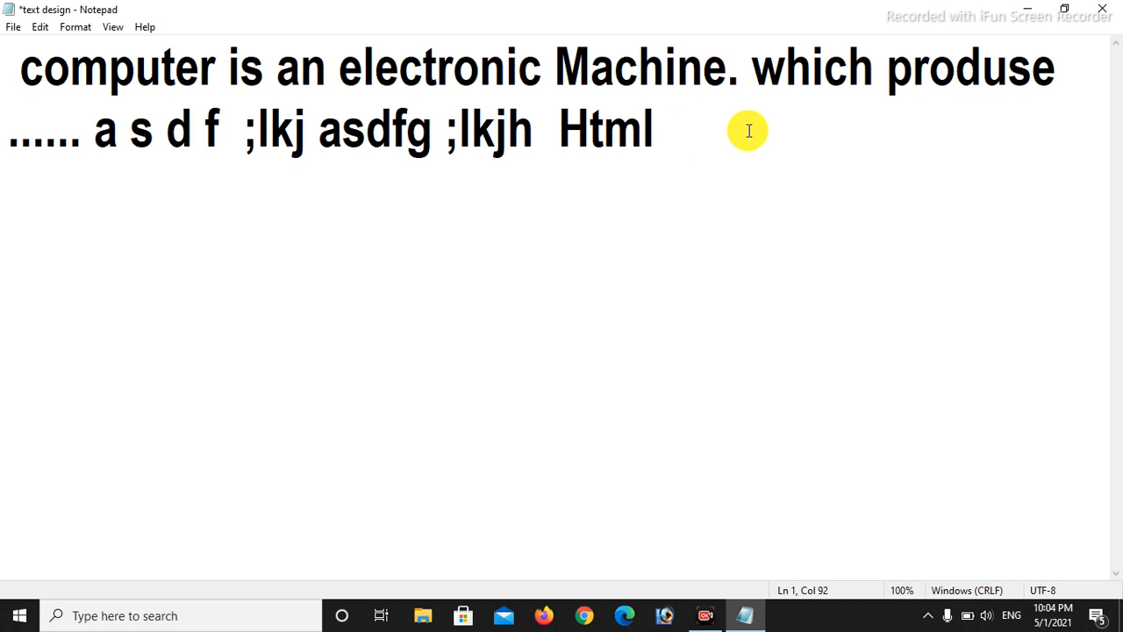
pyautogui.click(38, 31)
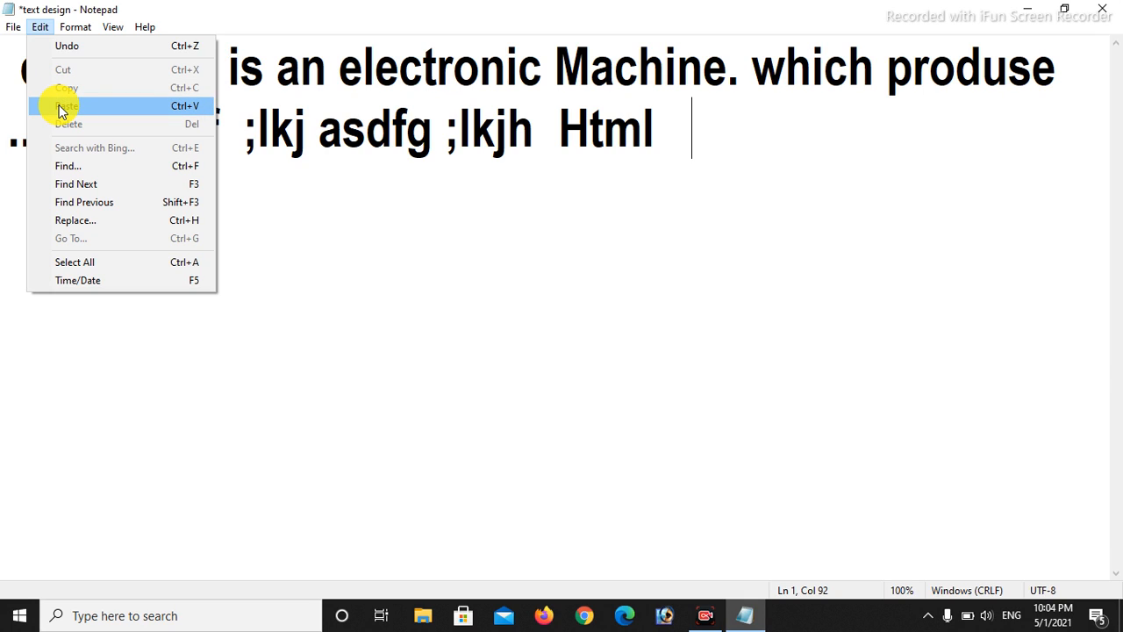
pyautogui.click(182, 106)
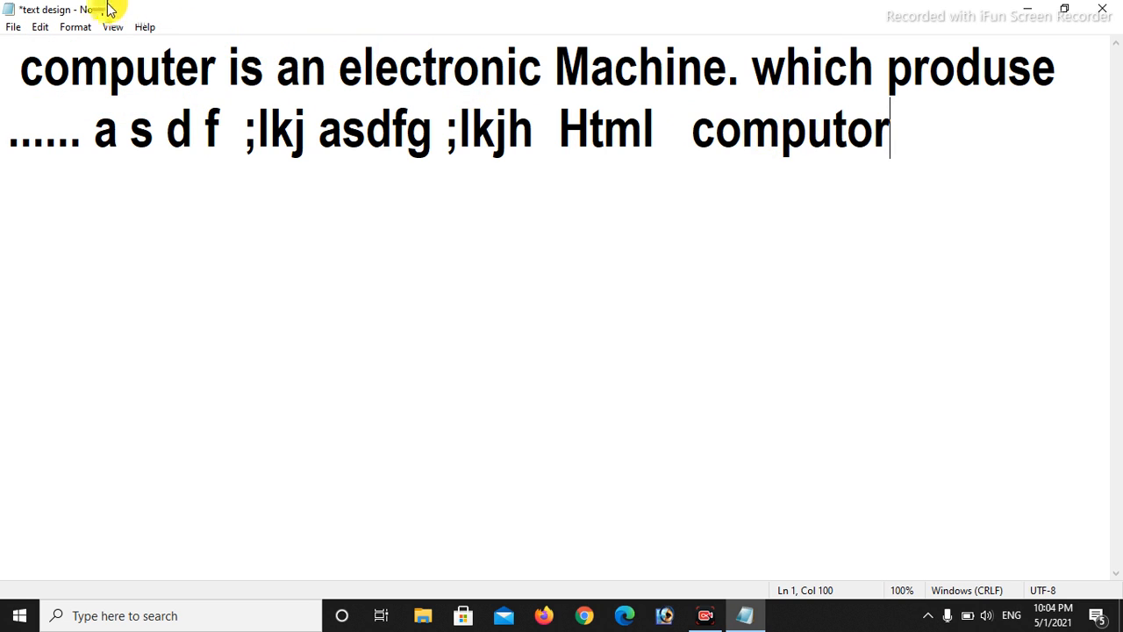
# - Select the last word "computor", delete it with the Delete command, and undo the deletion
pyautogui.click(39, 27)
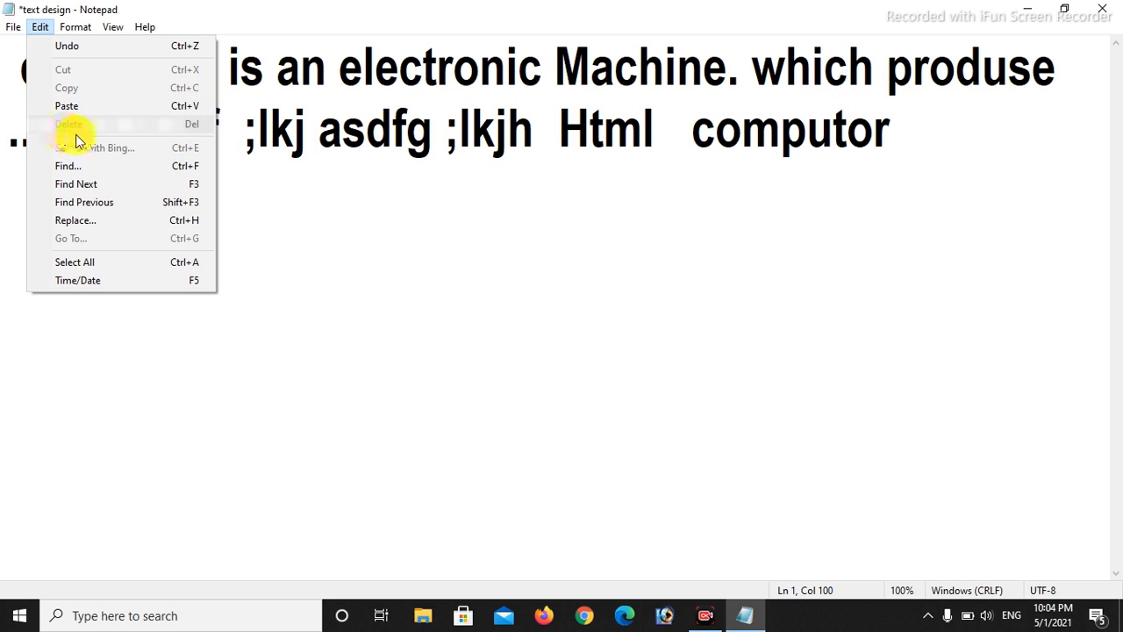
pyautogui.click(744, 281)
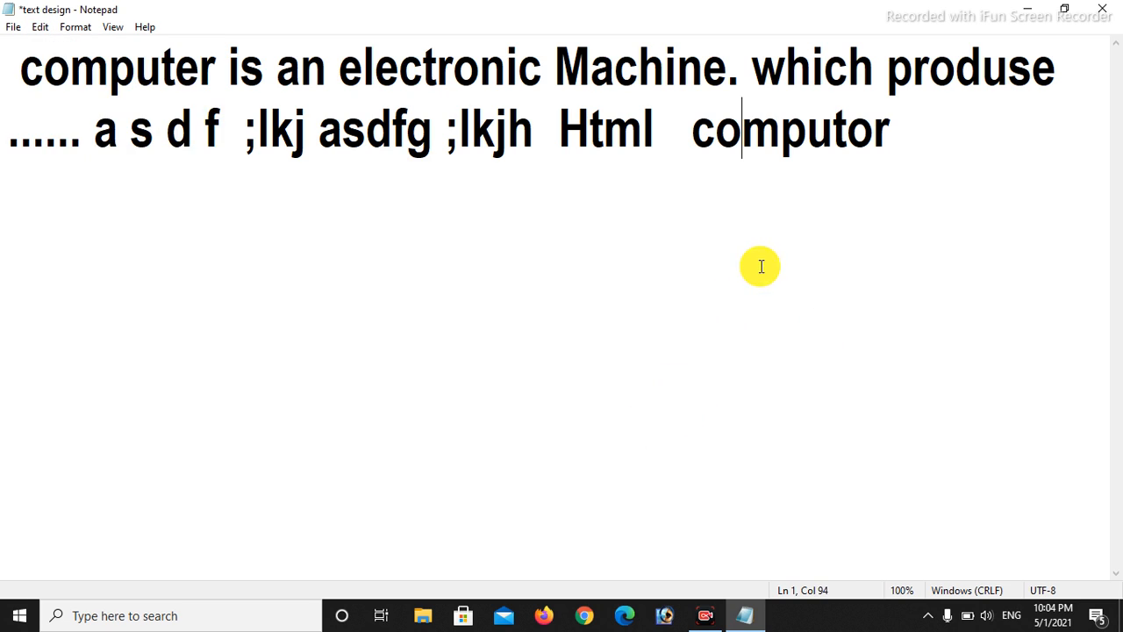
pyautogui.moveTo(881, 134); pyautogui.dragTo(690, 158)
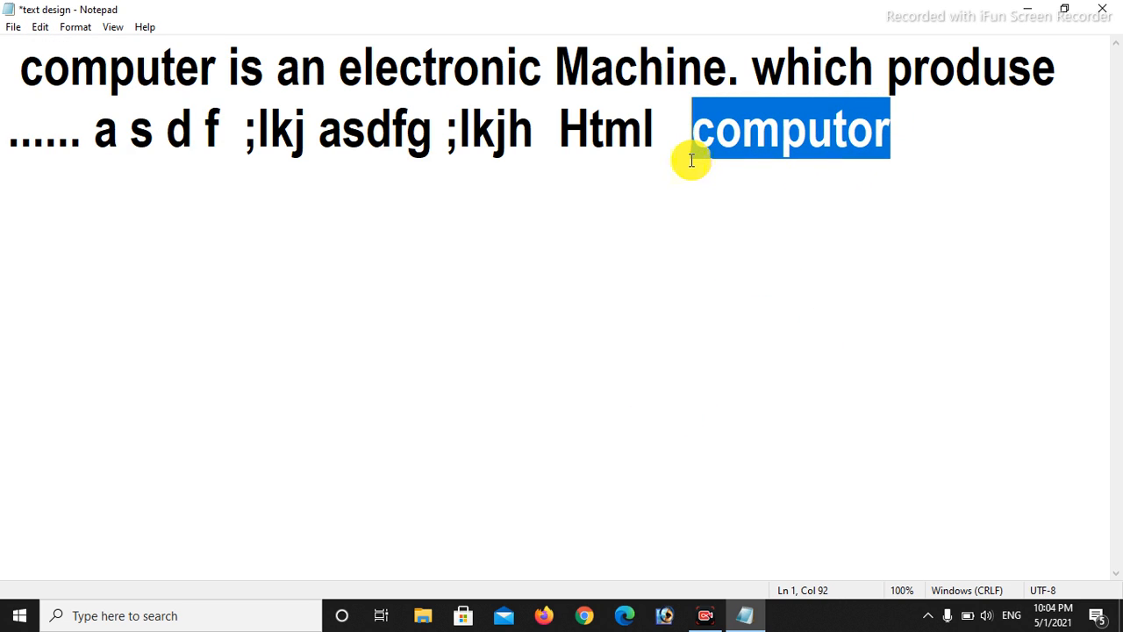
pyautogui.click(41, 27)
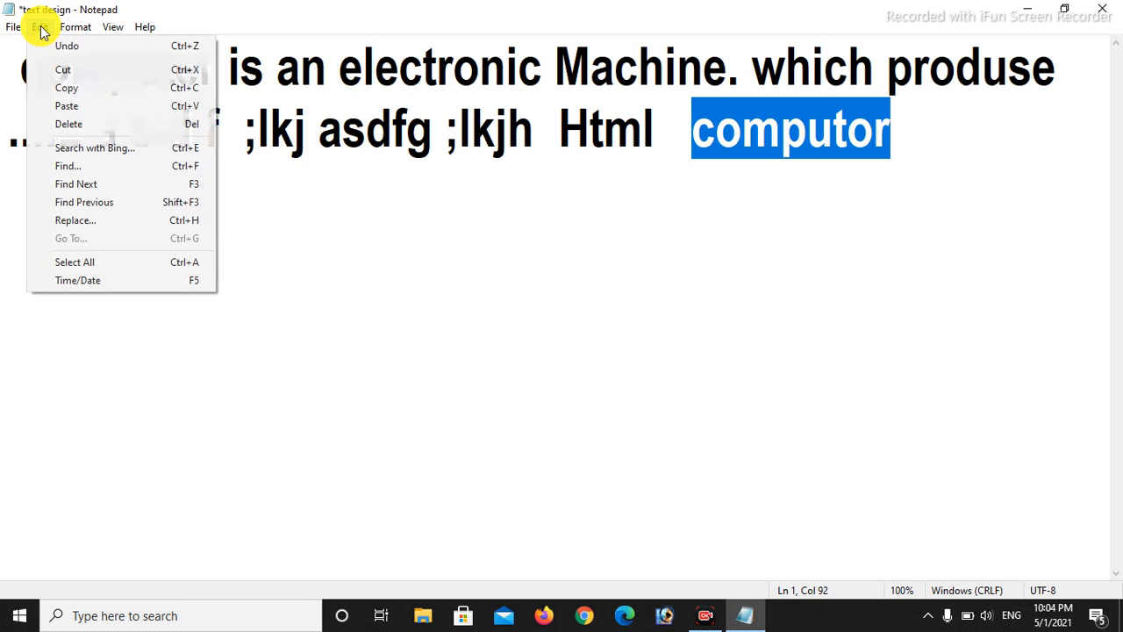
pyautogui.click(85, 128)
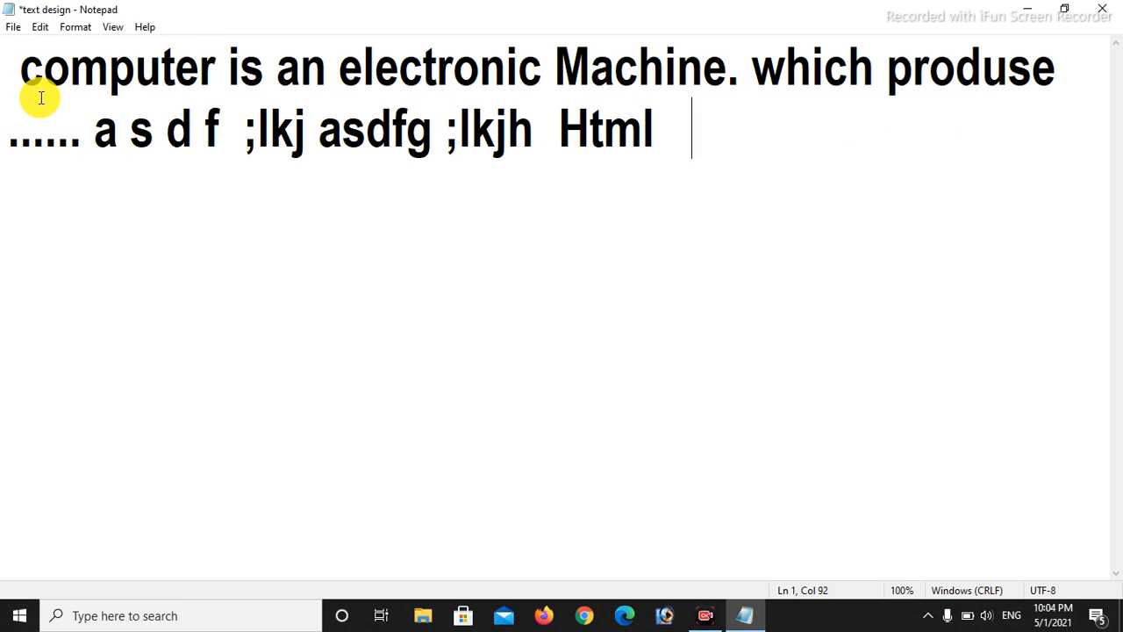
pyautogui.click(41, 26)
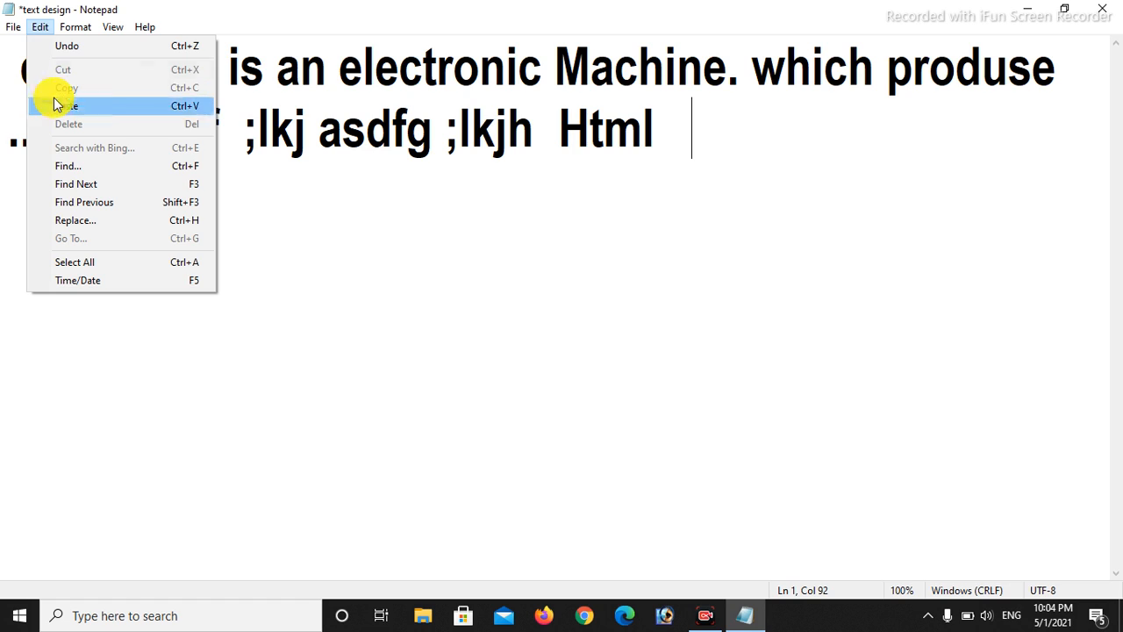
pyautogui.click(667, 120)
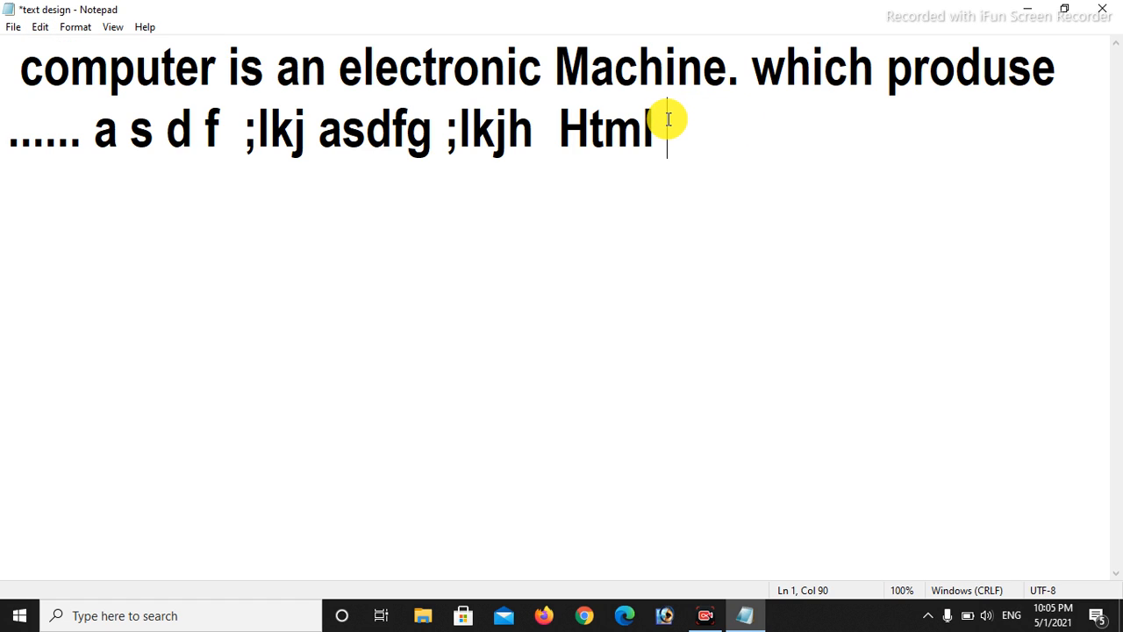
pyautogui.hotkey('ctrl', 'z')
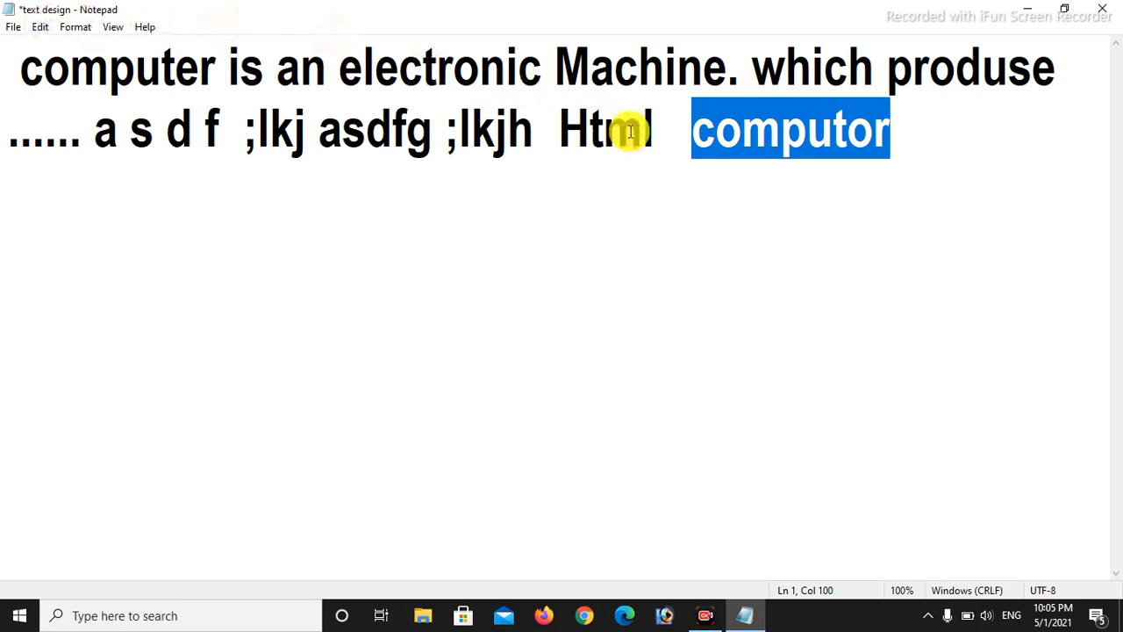
# - Copy the last word "computor" together with the space before it
pyautogui.click(657, 204)
pyautogui.moveTo(888, 131); pyautogui.dragTo(676, 155)
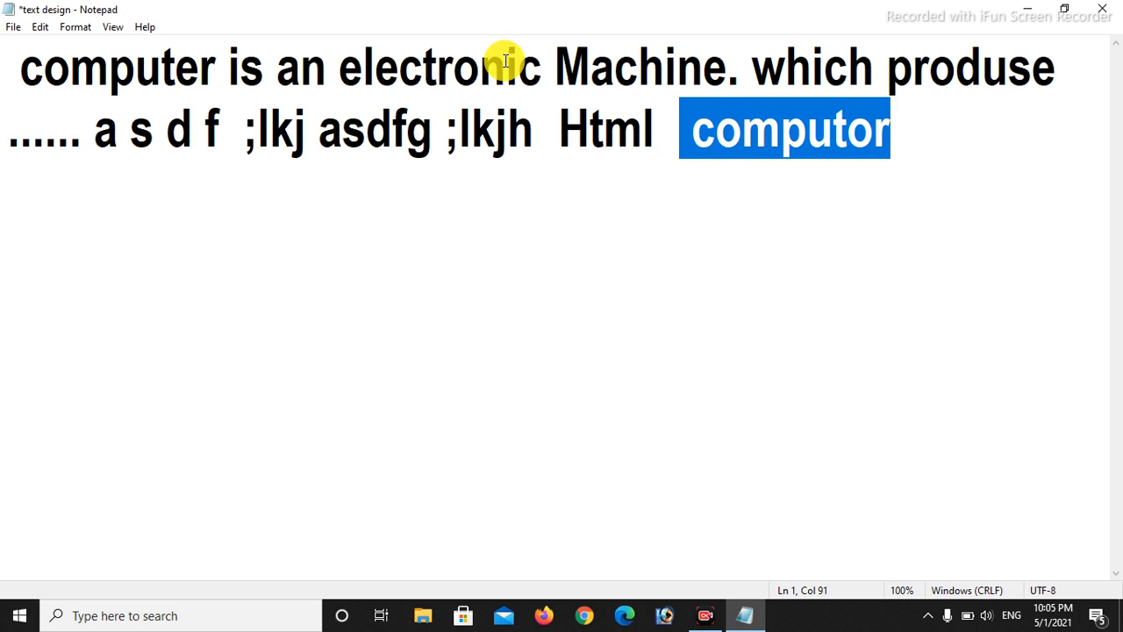
pyautogui.click(39, 27)
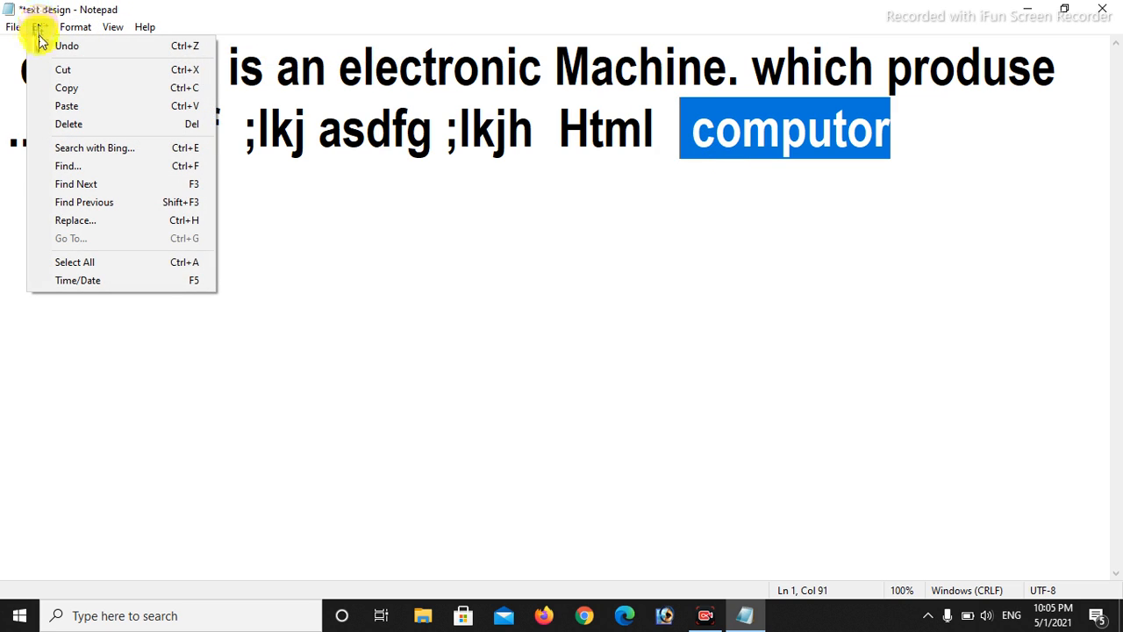
pyautogui.click(167, 90)
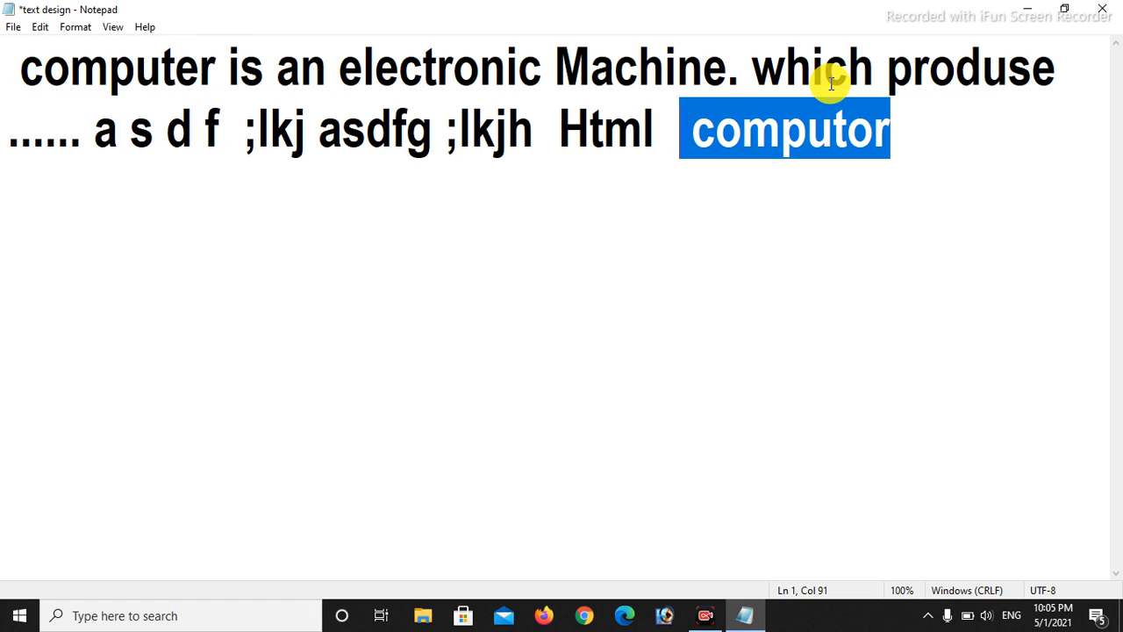
# - Paste the copied word "computor" at the end of the text
pyautogui.click(829, 197)
pyautogui.click(899, 130)
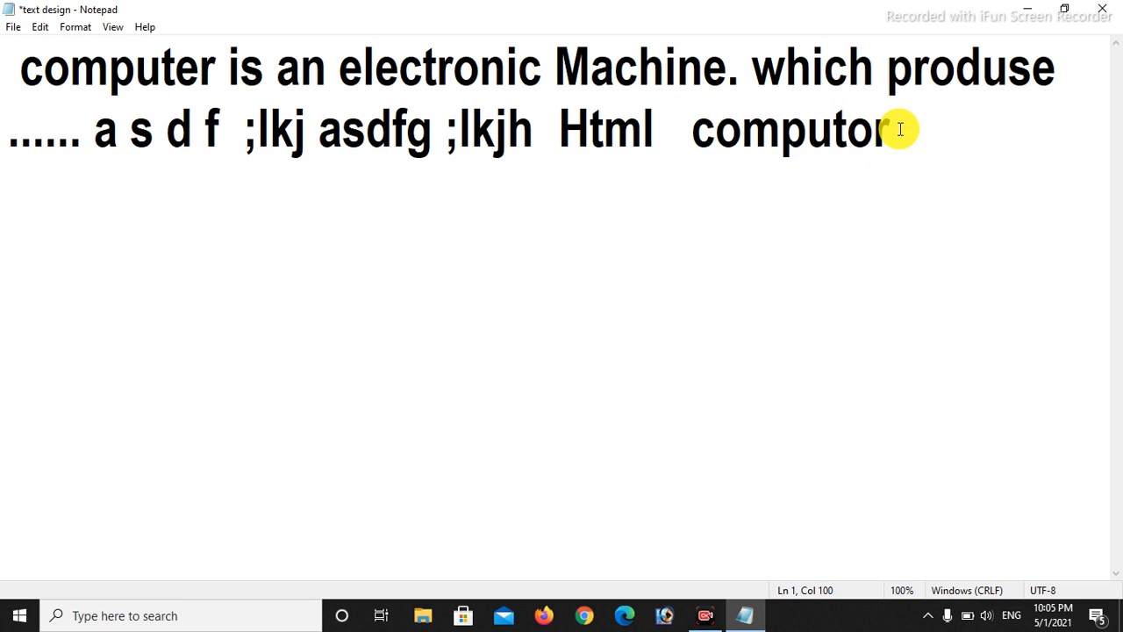
pyautogui.click(41, 28)
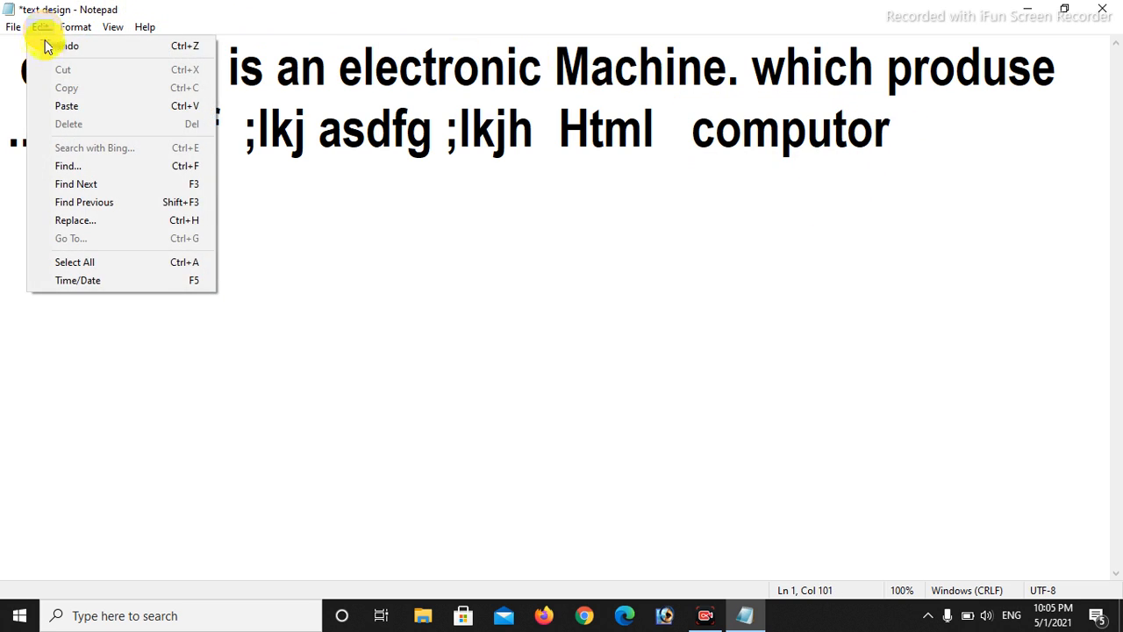
pyautogui.click(70, 106)
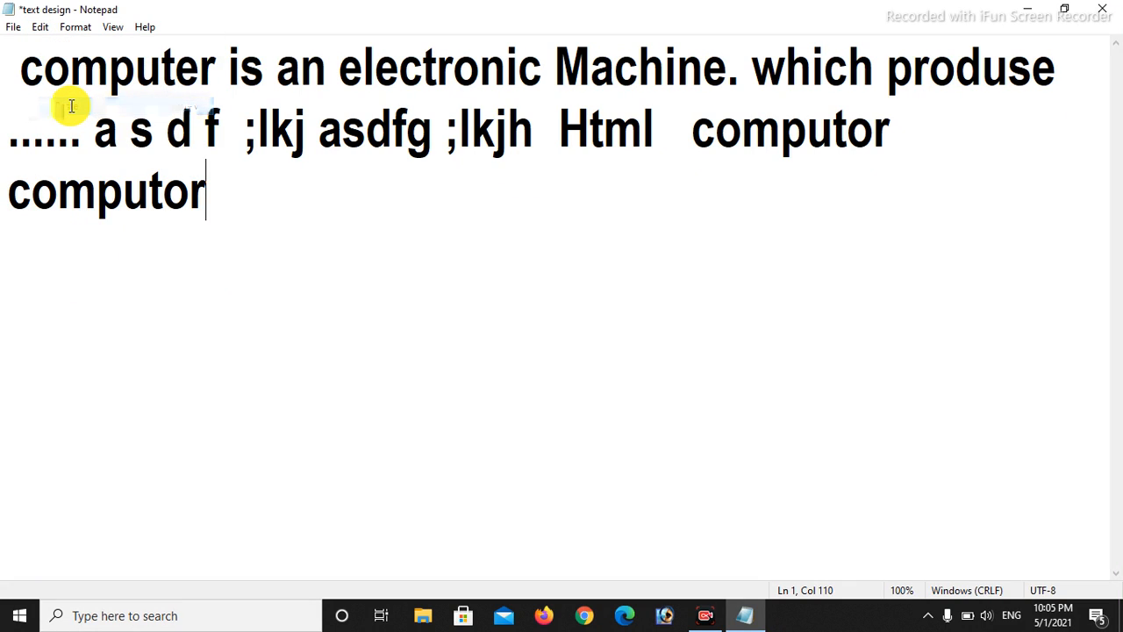
# - Search downward from the end of the text for the word "computer" and repeat the search
pyautogui.click(44, 27)
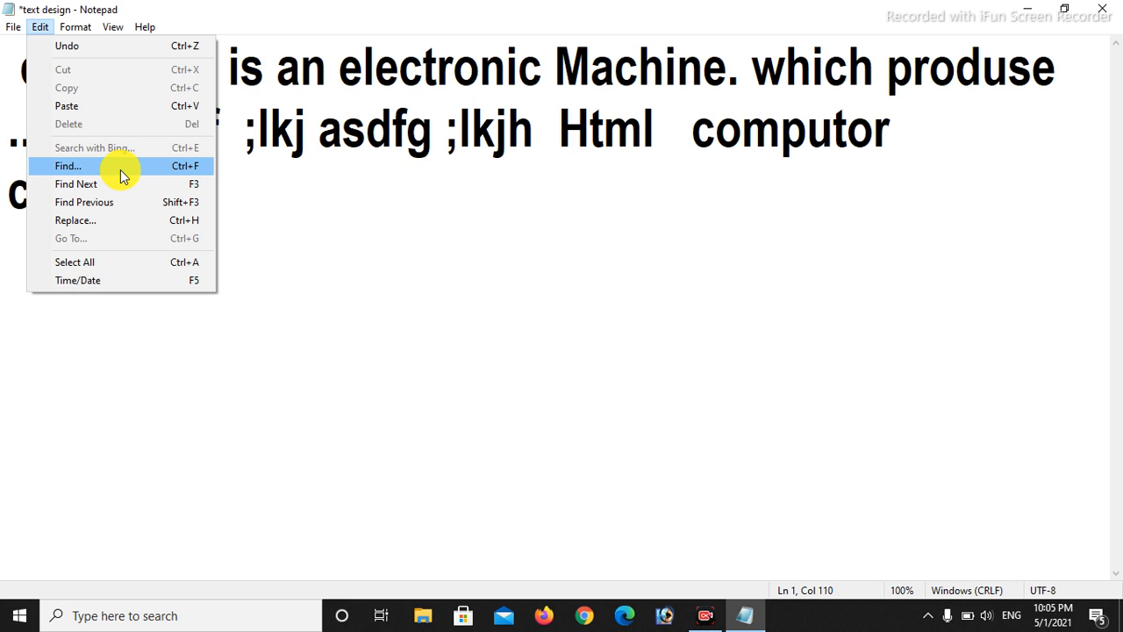
pyautogui.click(120, 169)
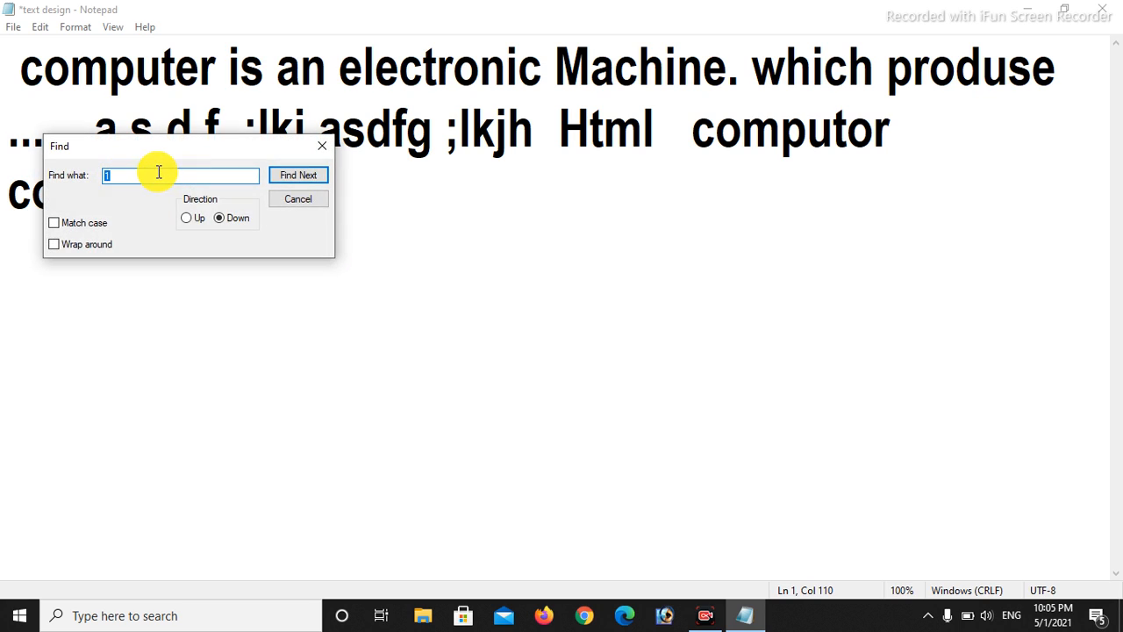
pyautogui.moveTo(162, 156); pyautogui.dragTo(466, 104)
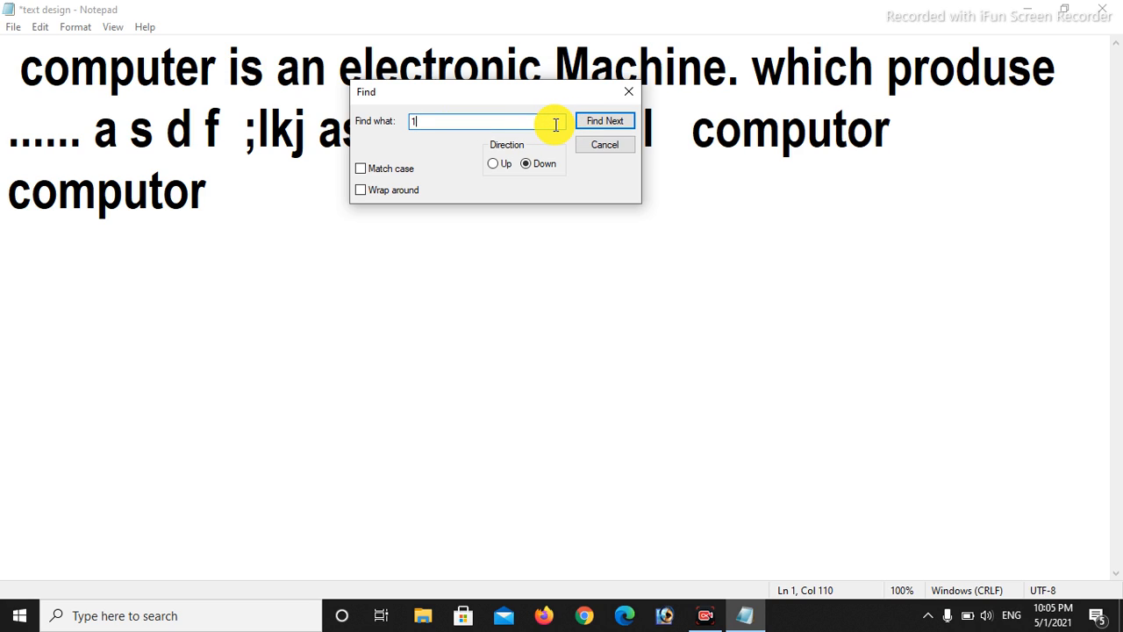
pyautogui.press('BackSpace')
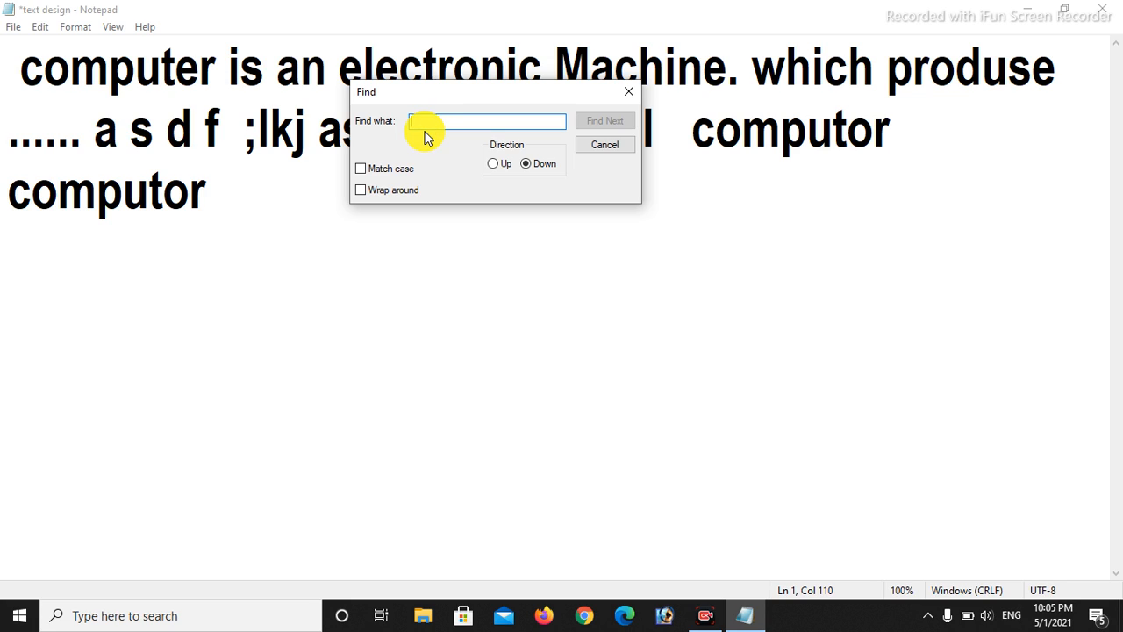
pyautogui.write('computer')
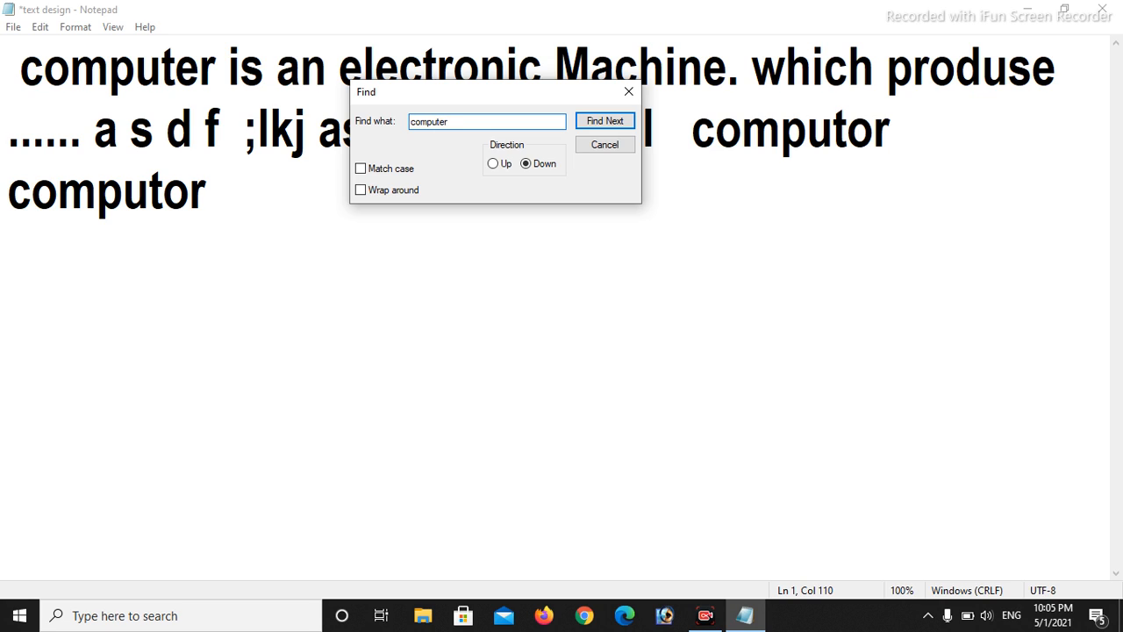
pyautogui.press('Return')
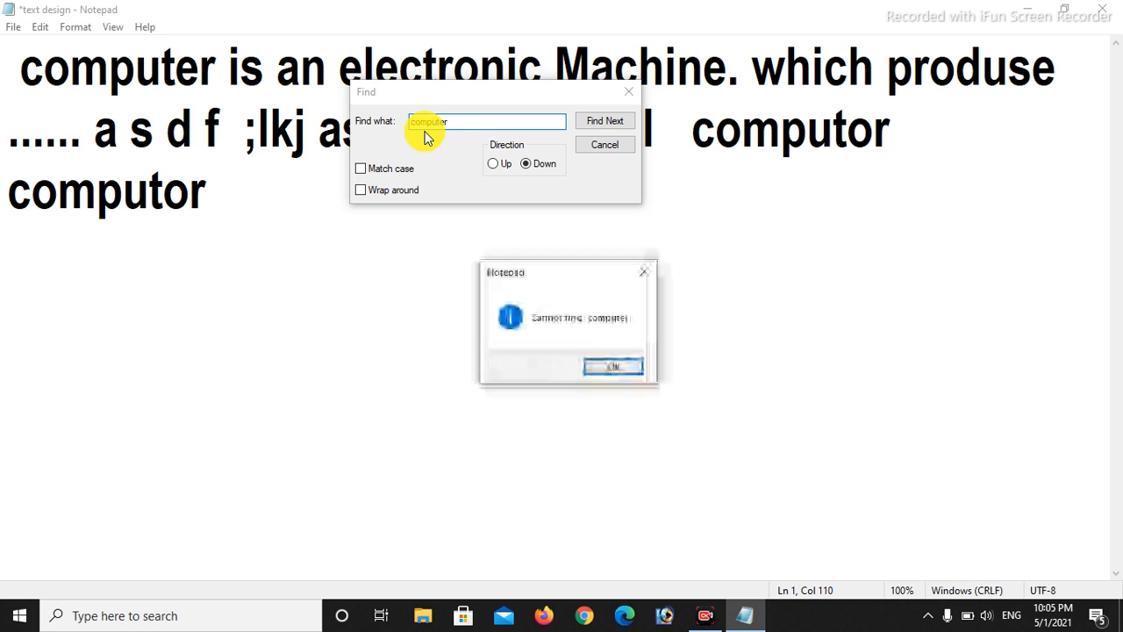
pyautogui.press('Return')
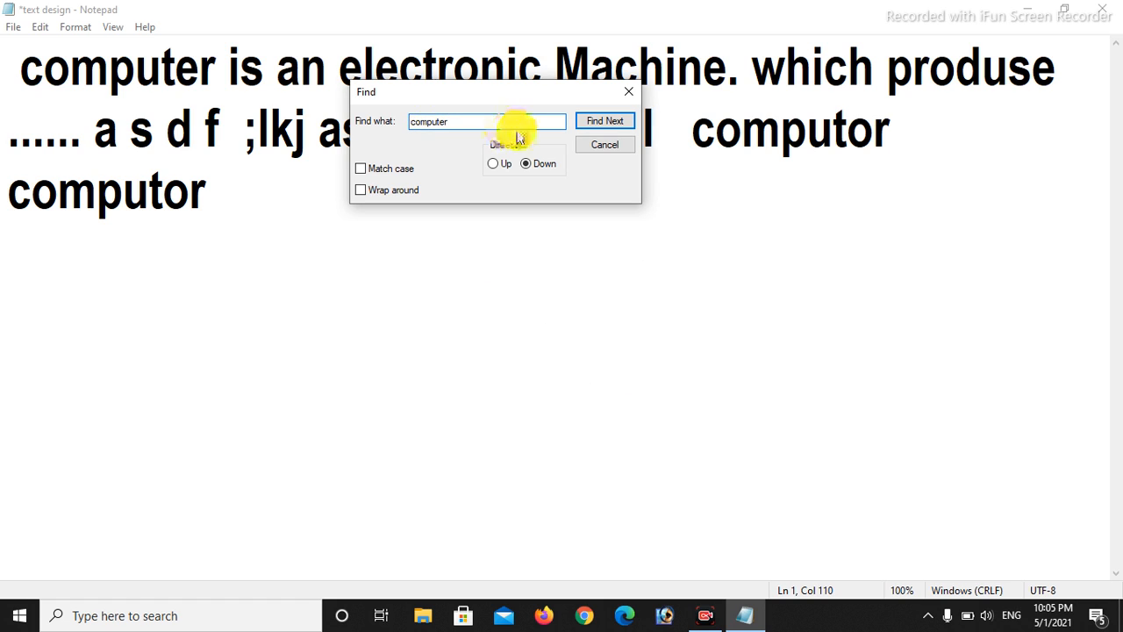
pyautogui.click(607, 123)
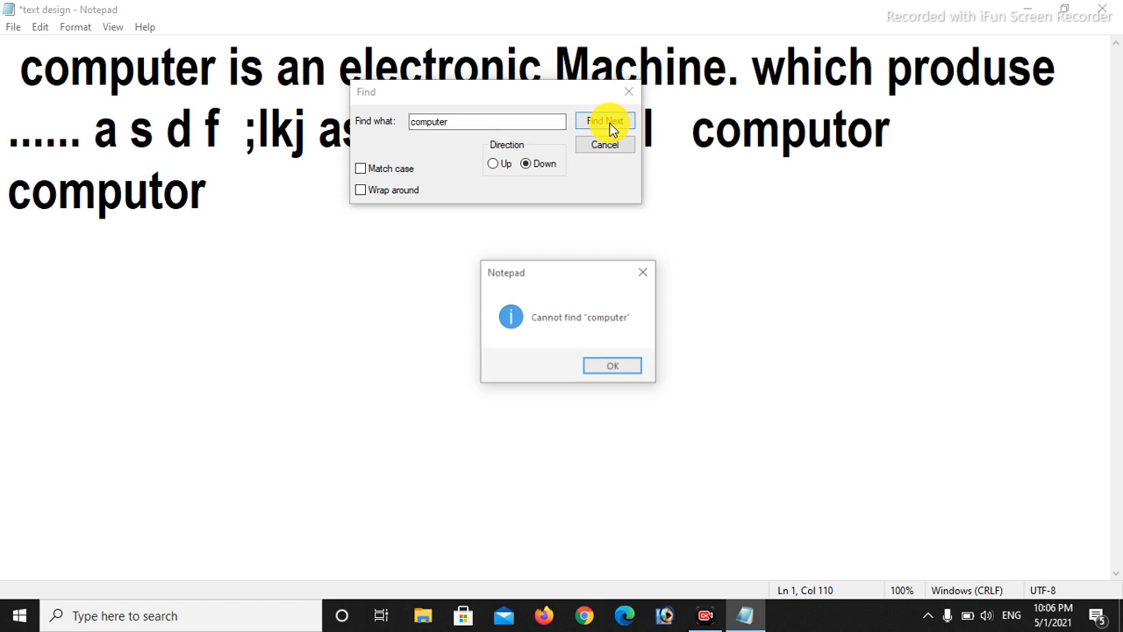
pyautogui.click(609, 367)
pyautogui.moveTo(452, 122); pyautogui.dragTo(407, 119)
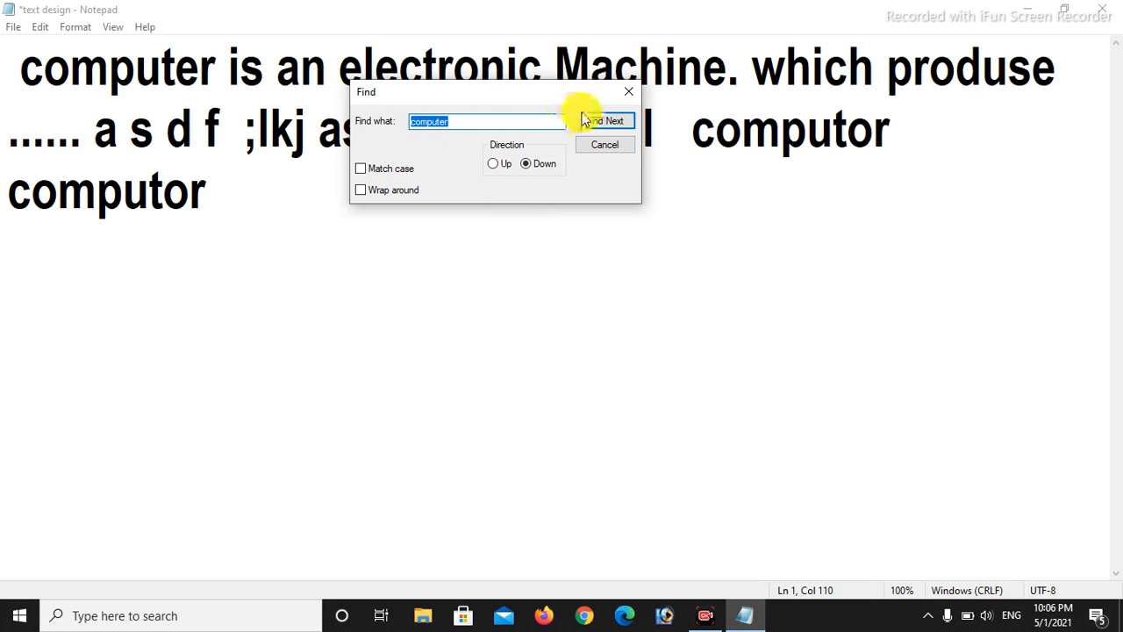
pyautogui.click(616, 123)
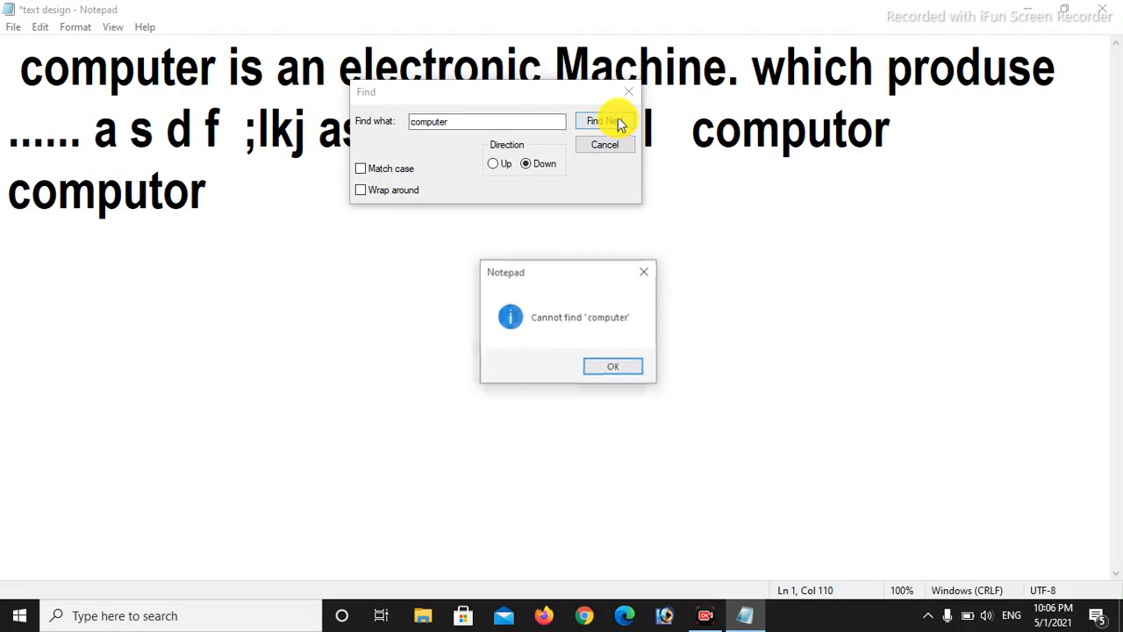
pyautogui.click(593, 366)
# - Repeat the downward search for "computer" with Match case enabled, and close the Find dialog
pyautogui.click(391, 169)
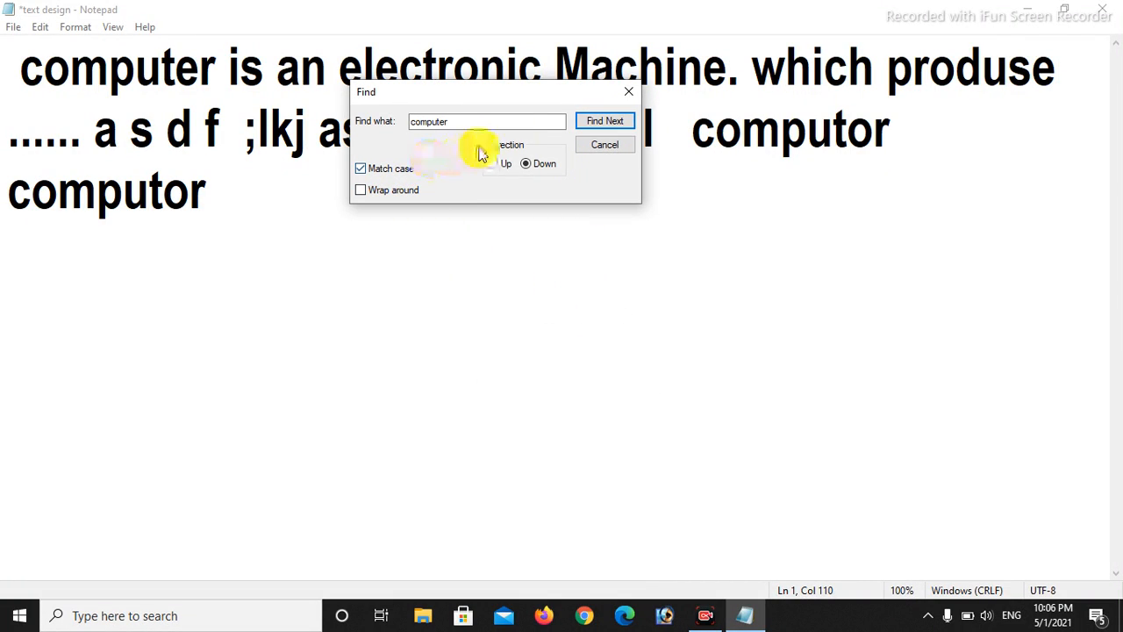
pyautogui.click(588, 125)
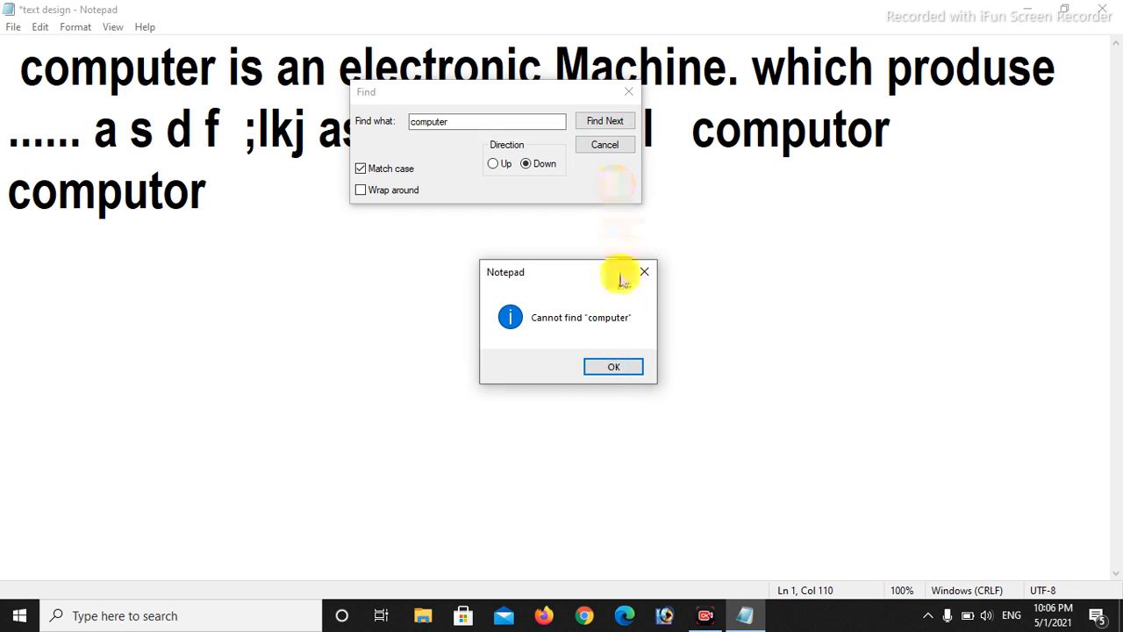
pyautogui.click(618, 368)
pyautogui.click(605, 147)
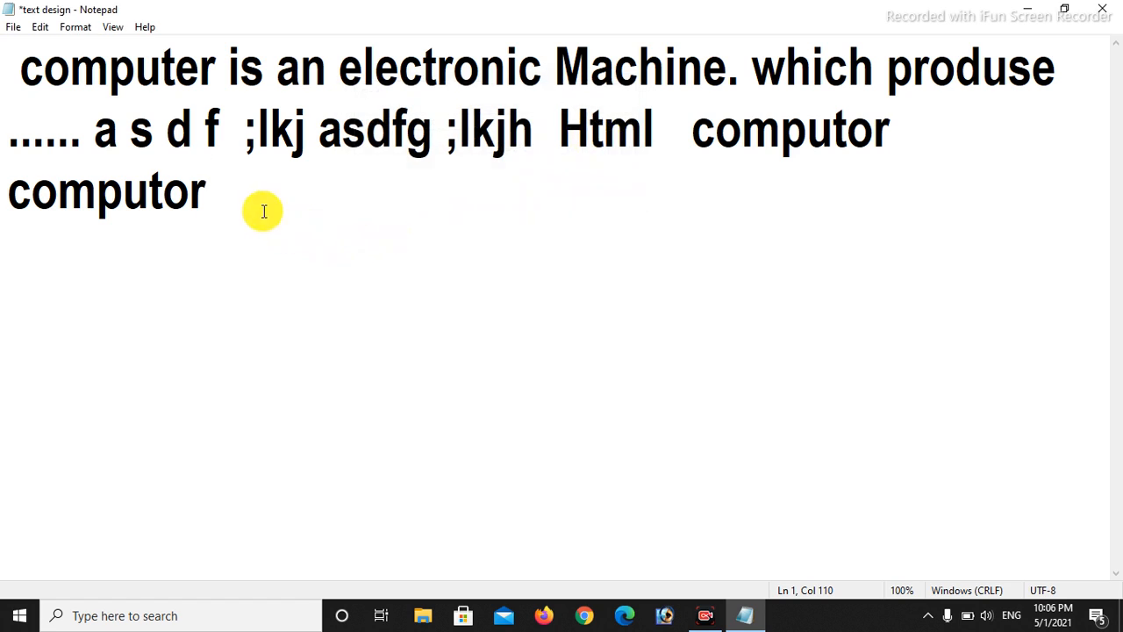
# - Search for "computer" again with the direction set to Up and Wrap around enabled, and close the Find dialog
pyautogui.click(40, 26)
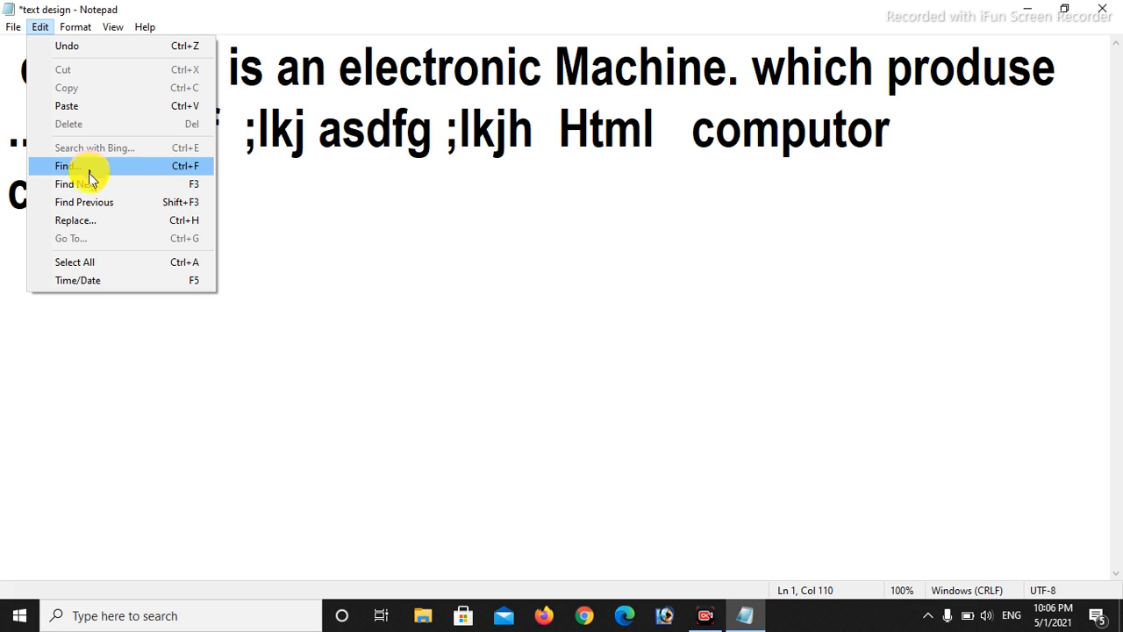
pyautogui.click(89, 165)
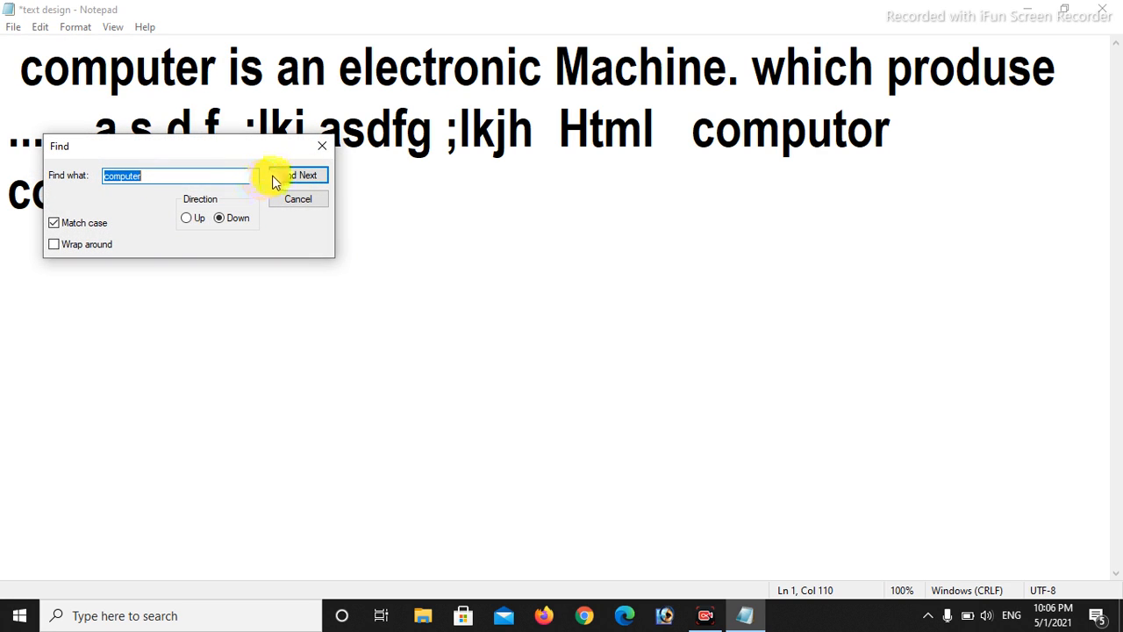
pyautogui.click(277, 179)
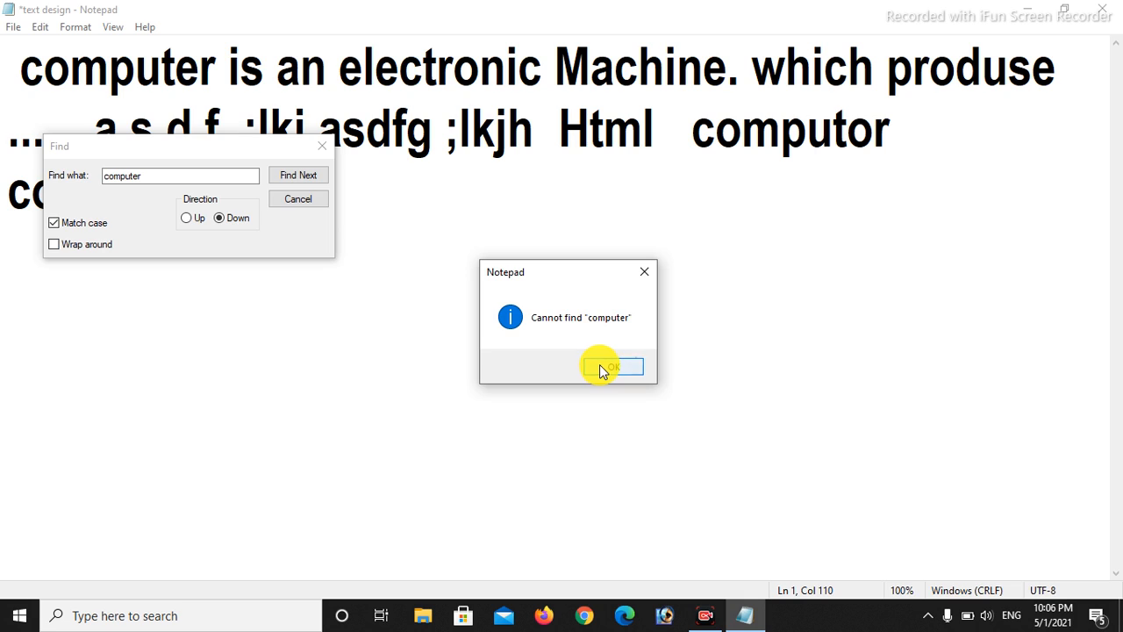
pyautogui.click(601, 367)
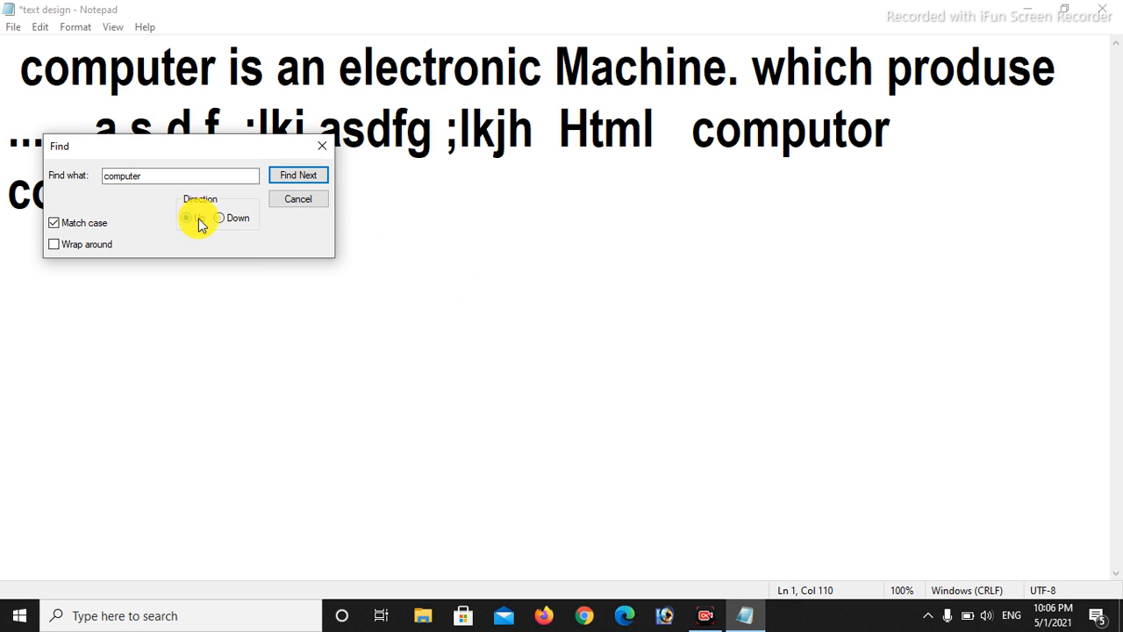
pyautogui.click(54, 243)
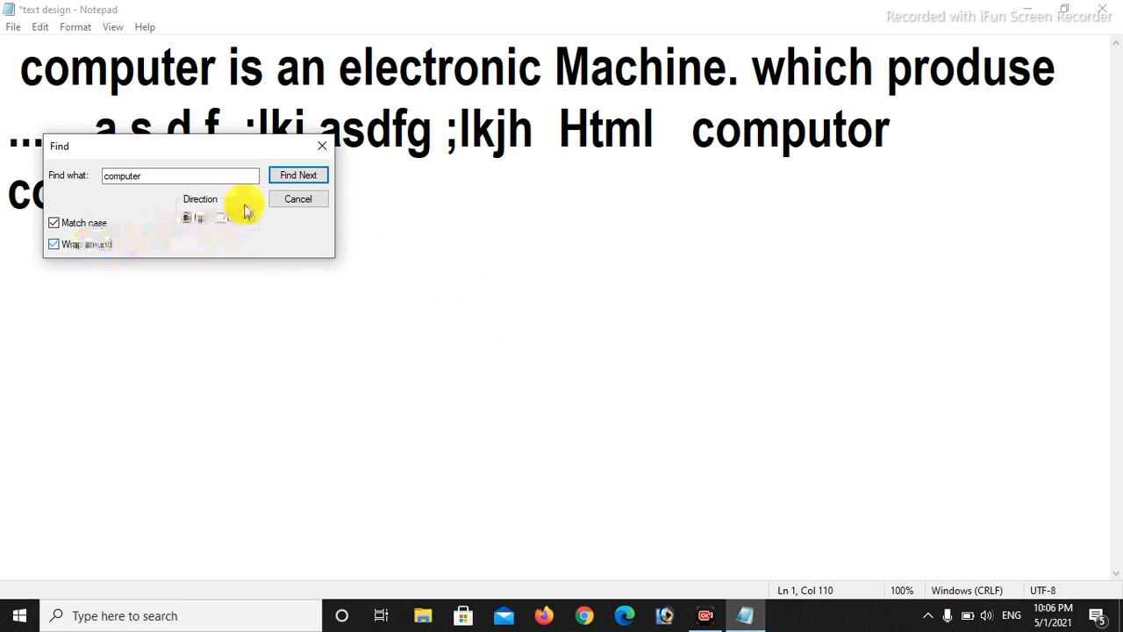
pyautogui.click(279, 177)
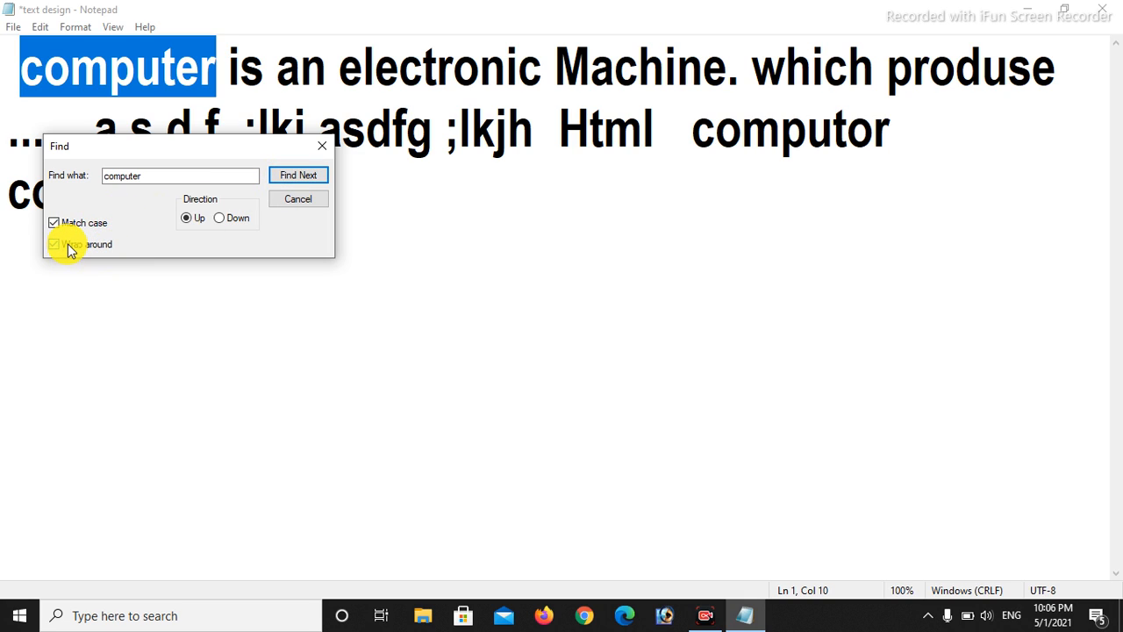
pyautogui.click(300, 179)
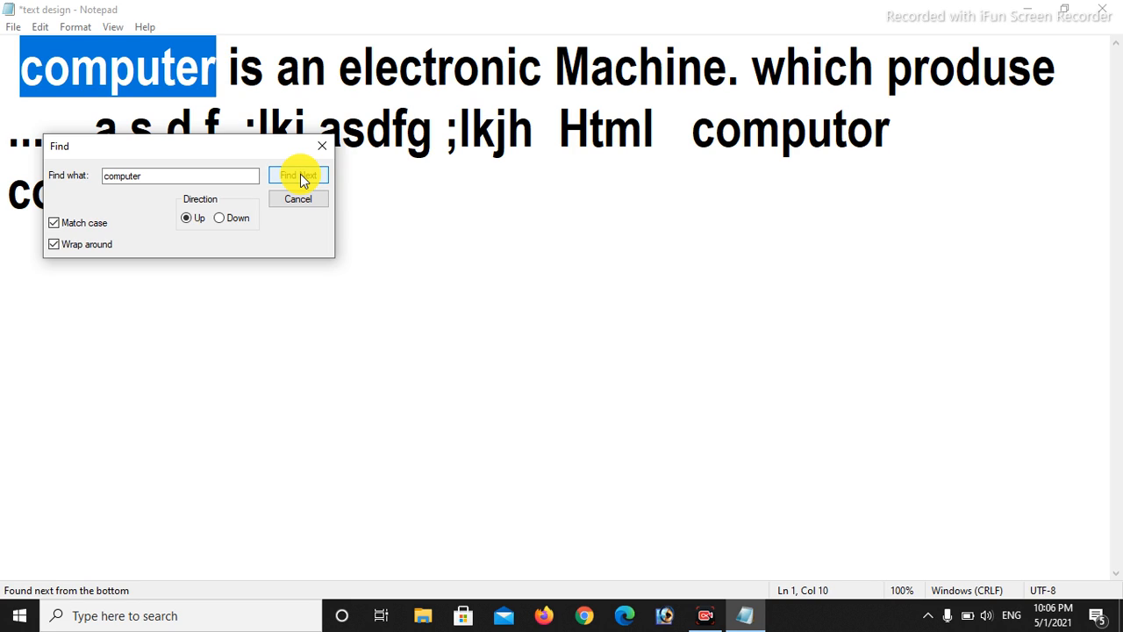
pyautogui.click(301, 199)
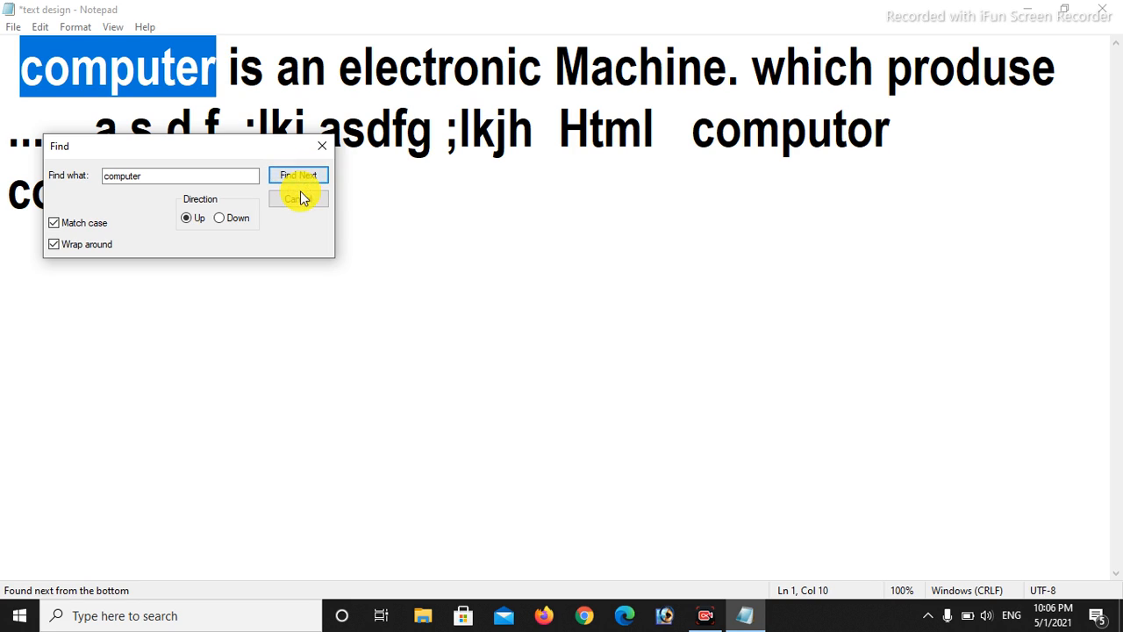
# - Run Find Next and Find Previous for "computer", and clear the selection by placing the cursor at the end of the text
pyautogui.click(48, 29)
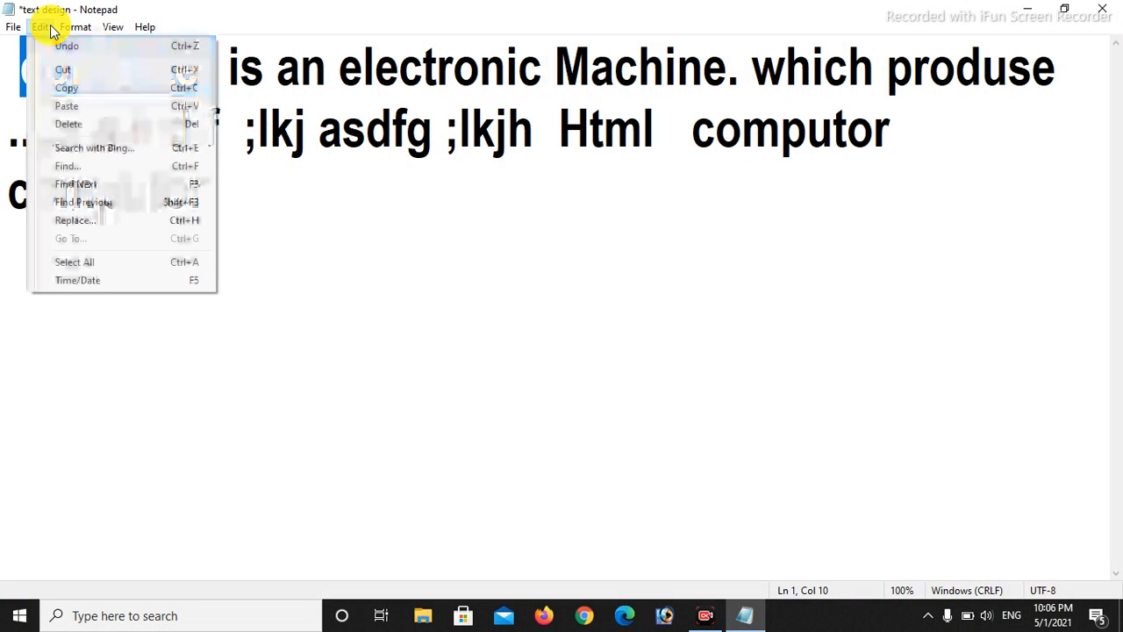
pyautogui.click(93, 183)
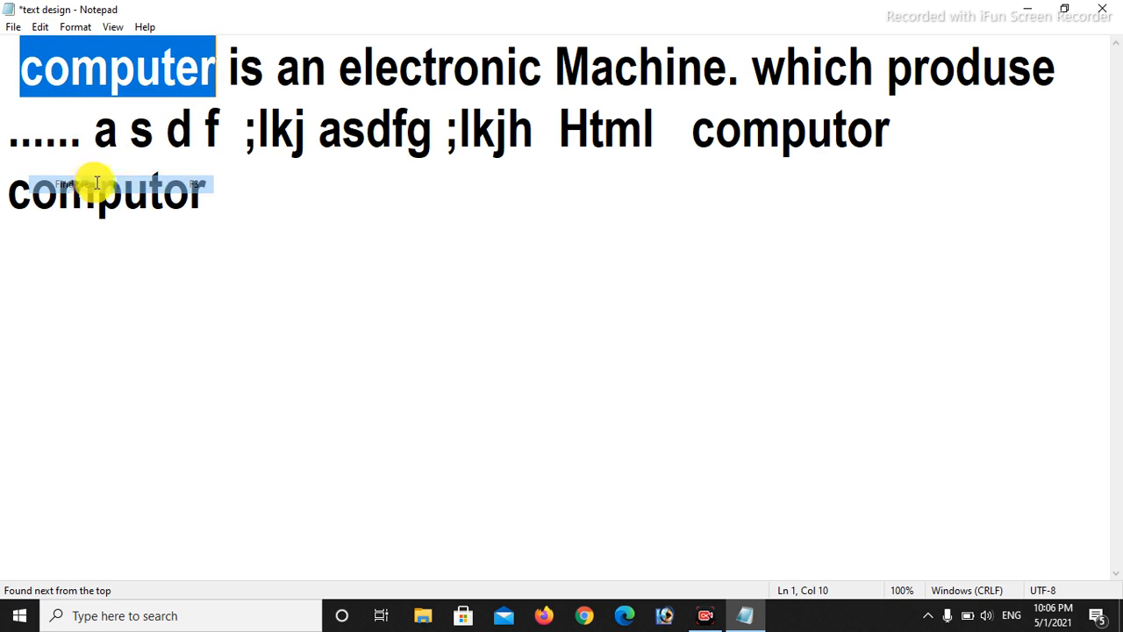
pyautogui.click(40, 26)
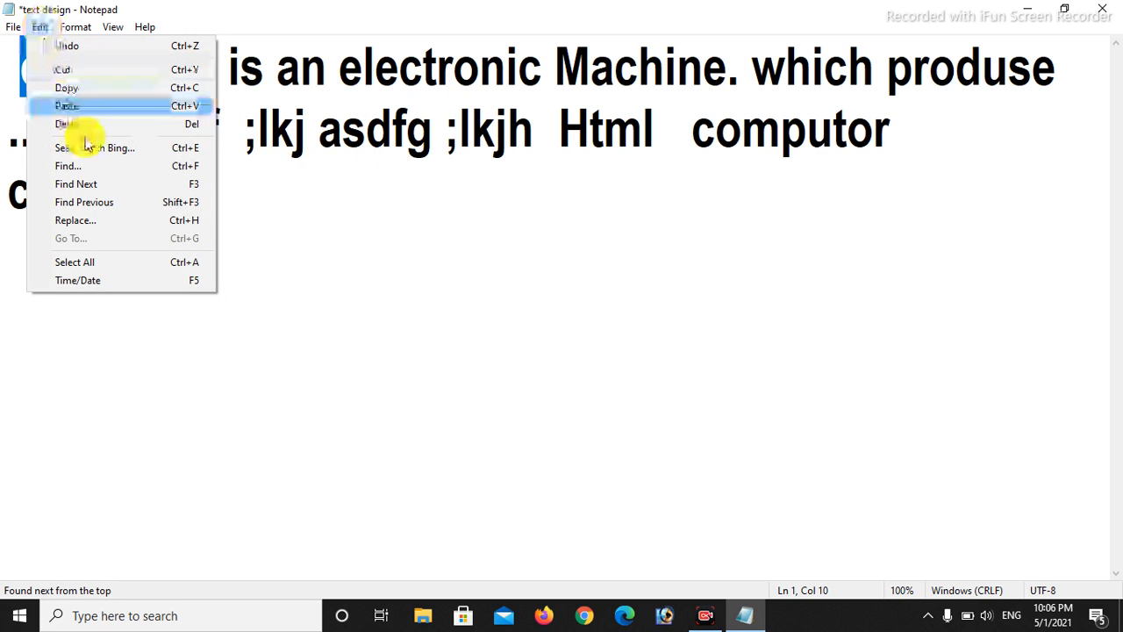
pyautogui.click(122, 205)
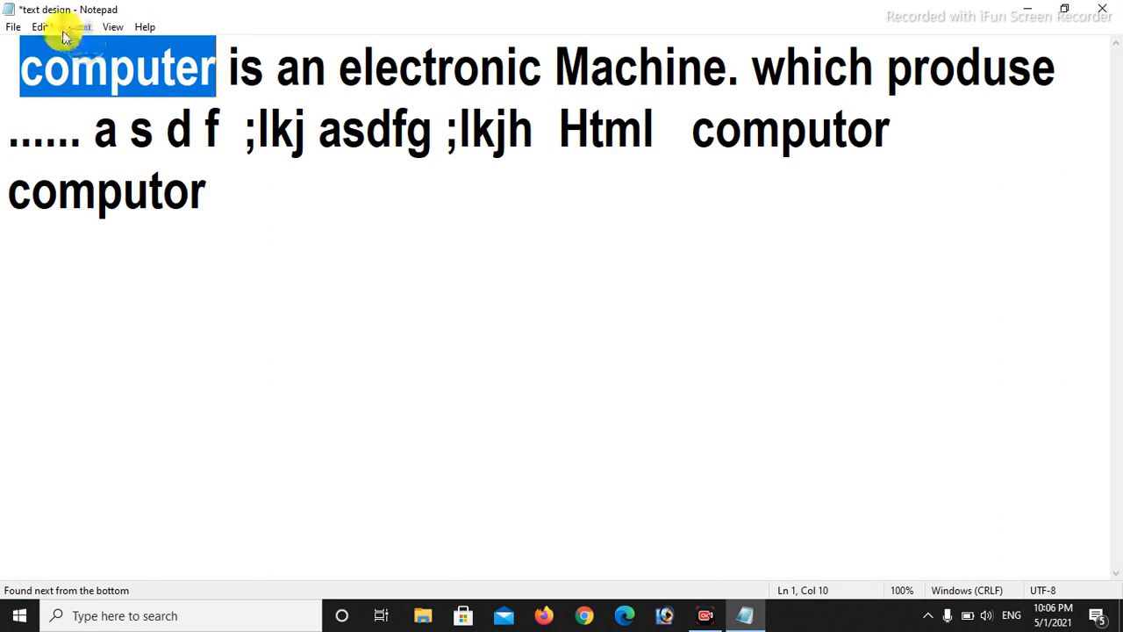
pyautogui.click(231, 263)
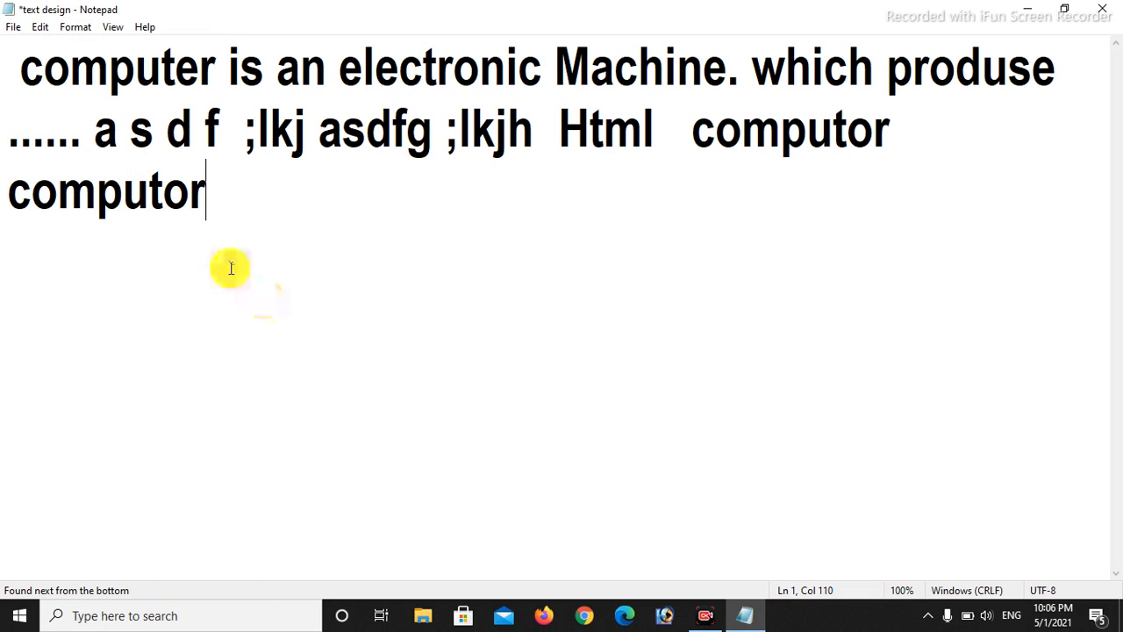
# - Find the word "computer" at the start of the text and replace it with "design"
pyautogui.click(40, 27)
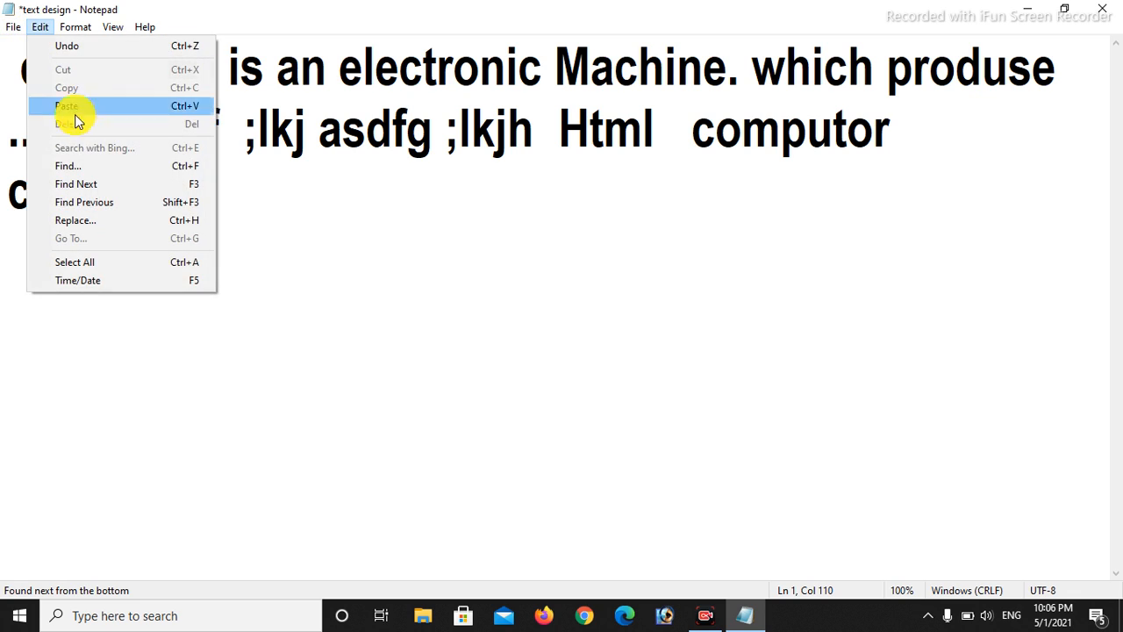
pyautogui.click(112, 227)
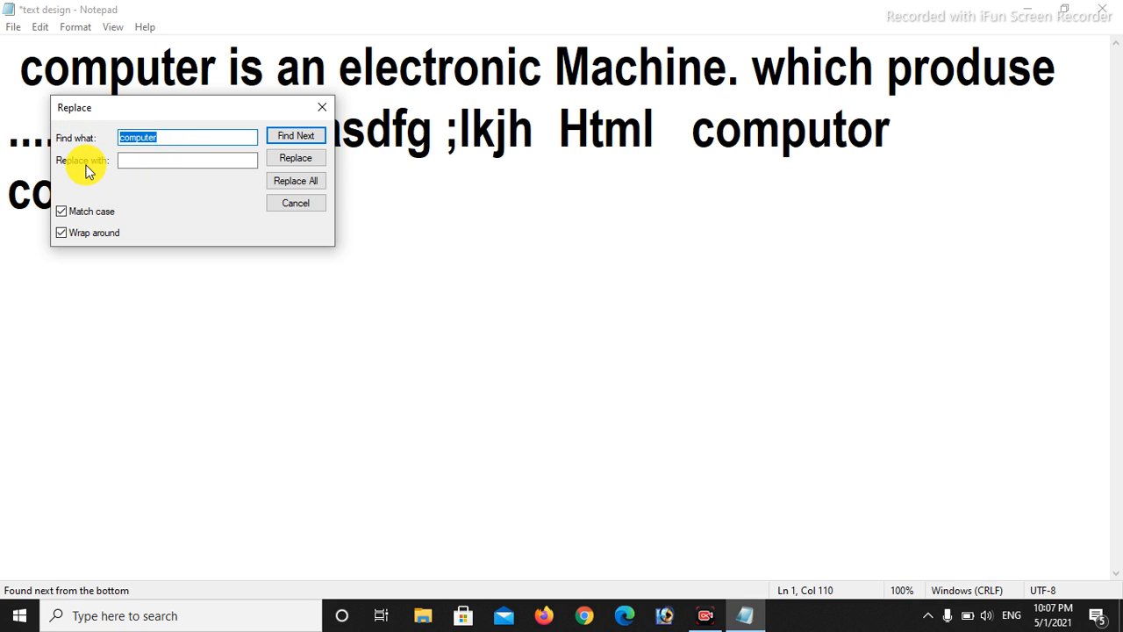
pyautogui.click(137, 160)
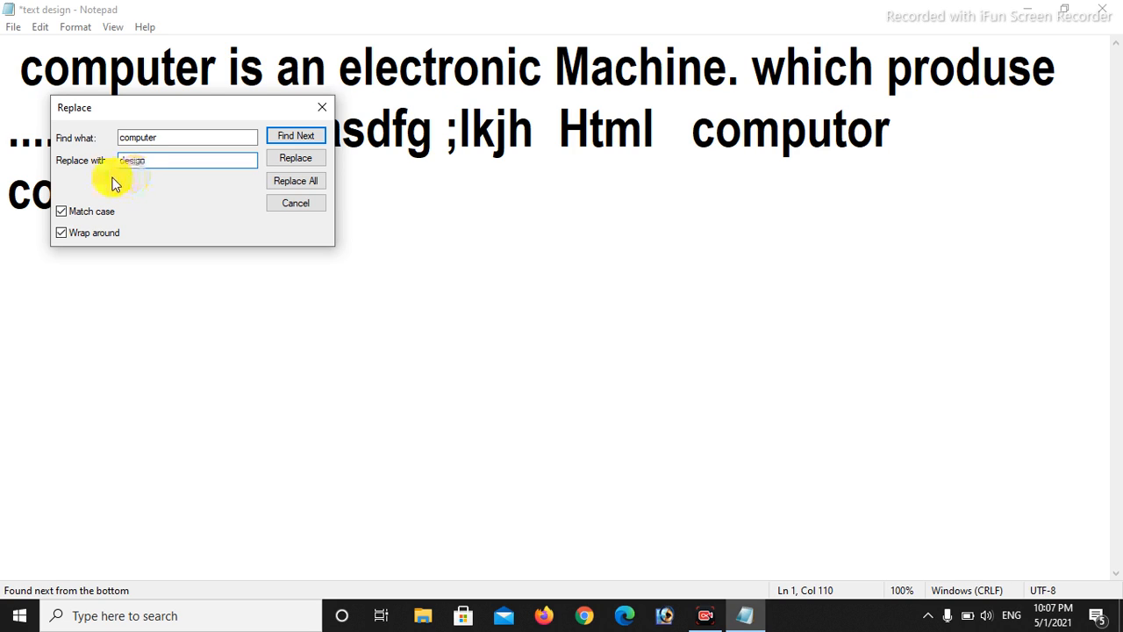
pyautogui.click(288, 136)
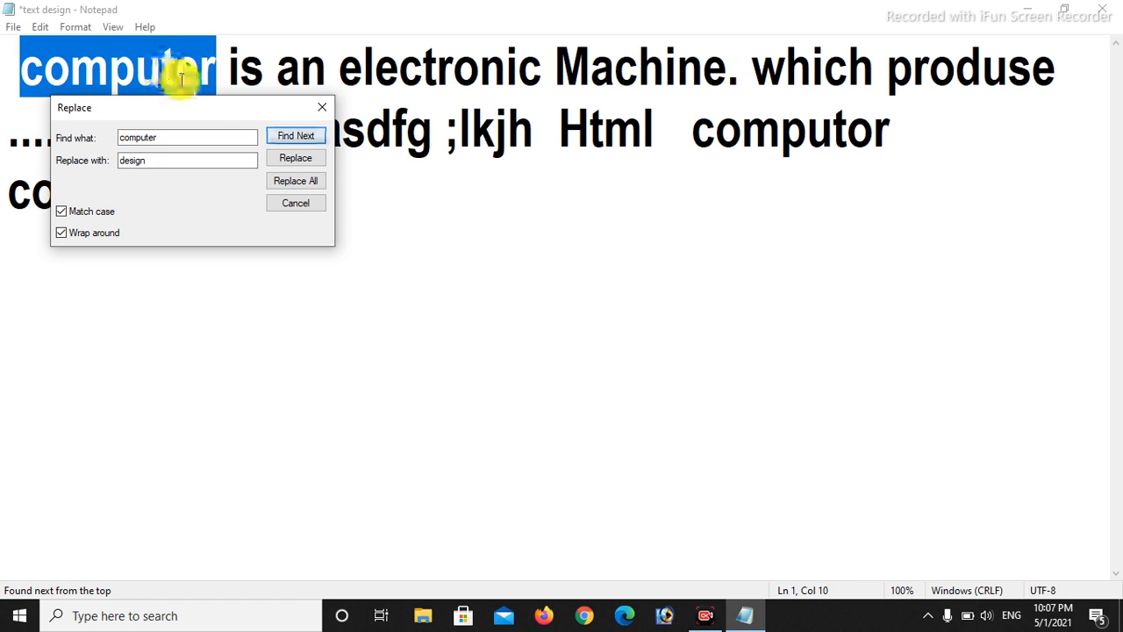
pyautogui.click(294, 160)
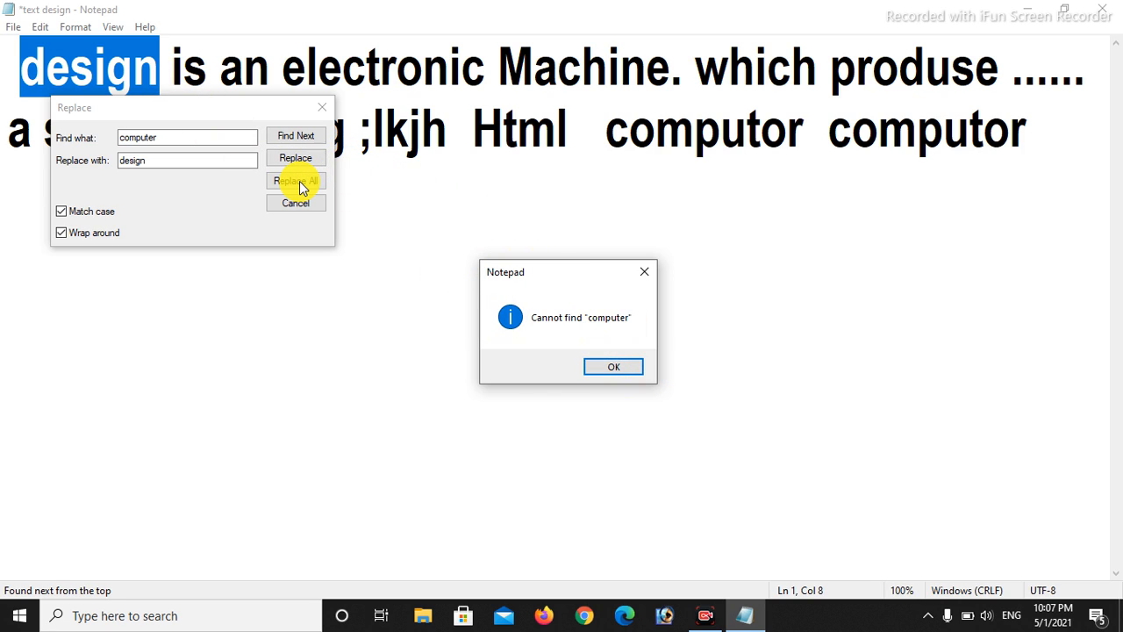
pyautogui.click(296, 205)
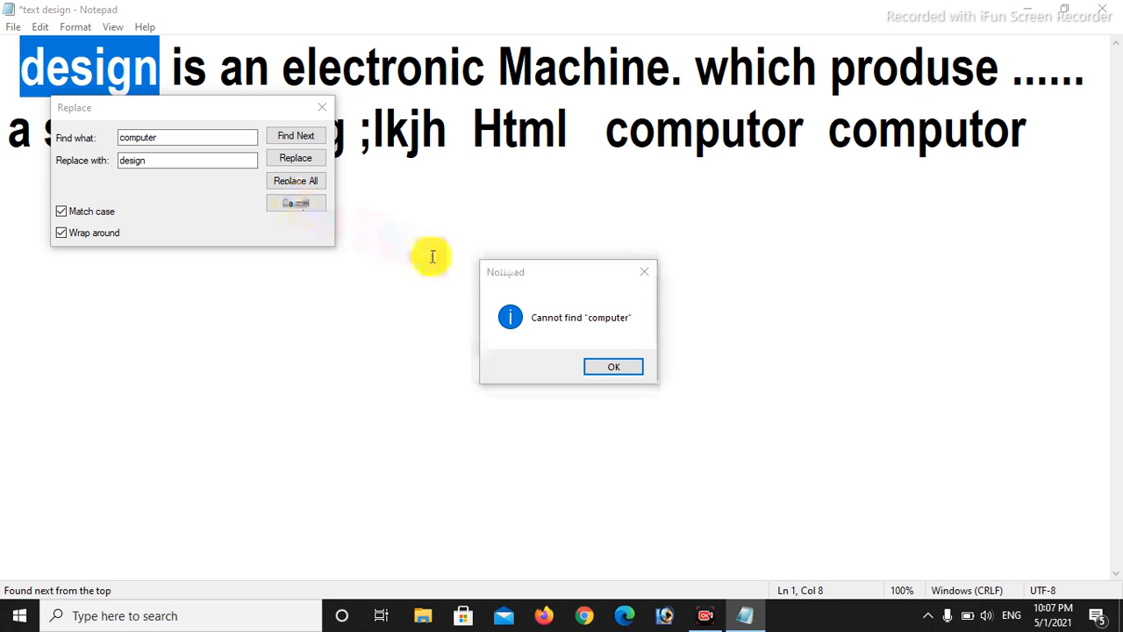
# - Try to replace further occurrences of "computer" with "design" one by one and all at once, and close the Replace dialog
pyautogui.click(598, 366)
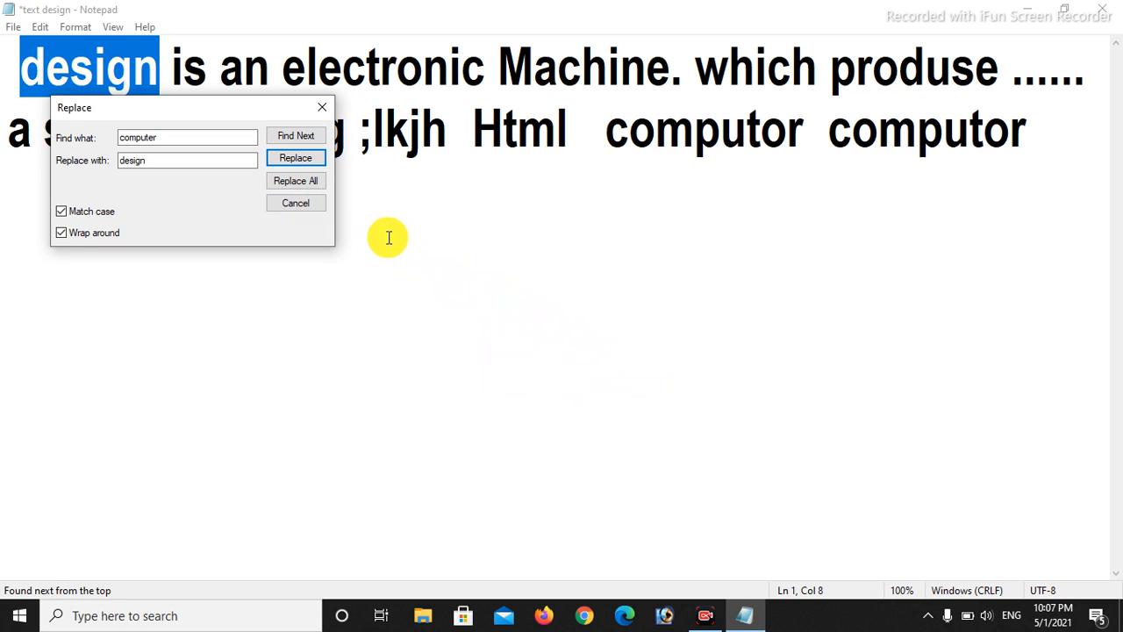
pyautogui.click(295, 161)
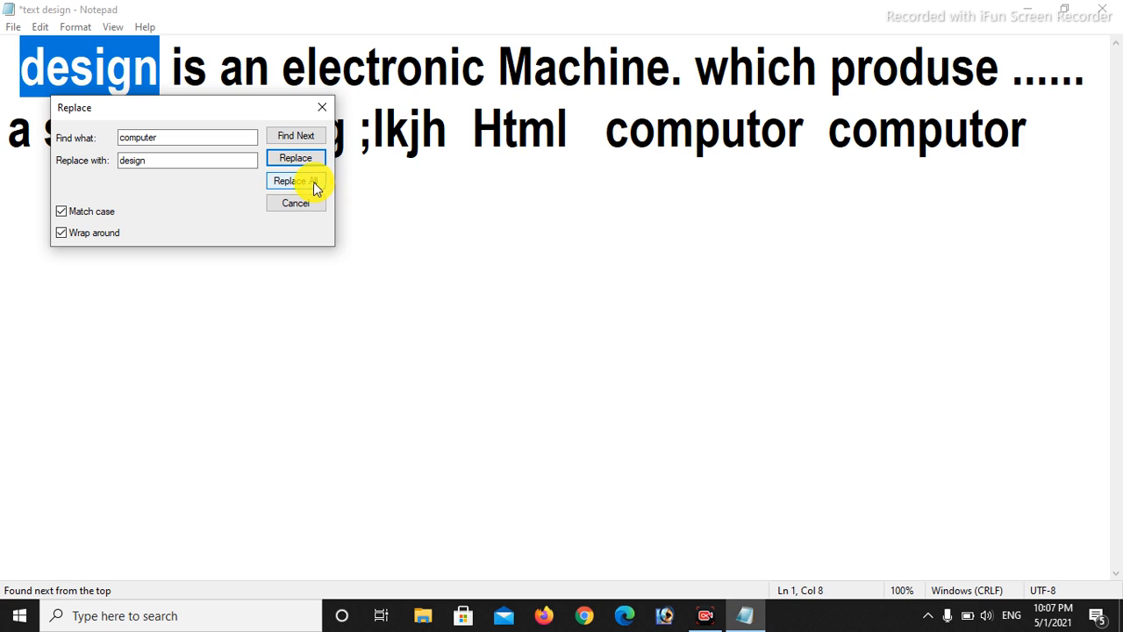
pyautogui.click(306, 158)
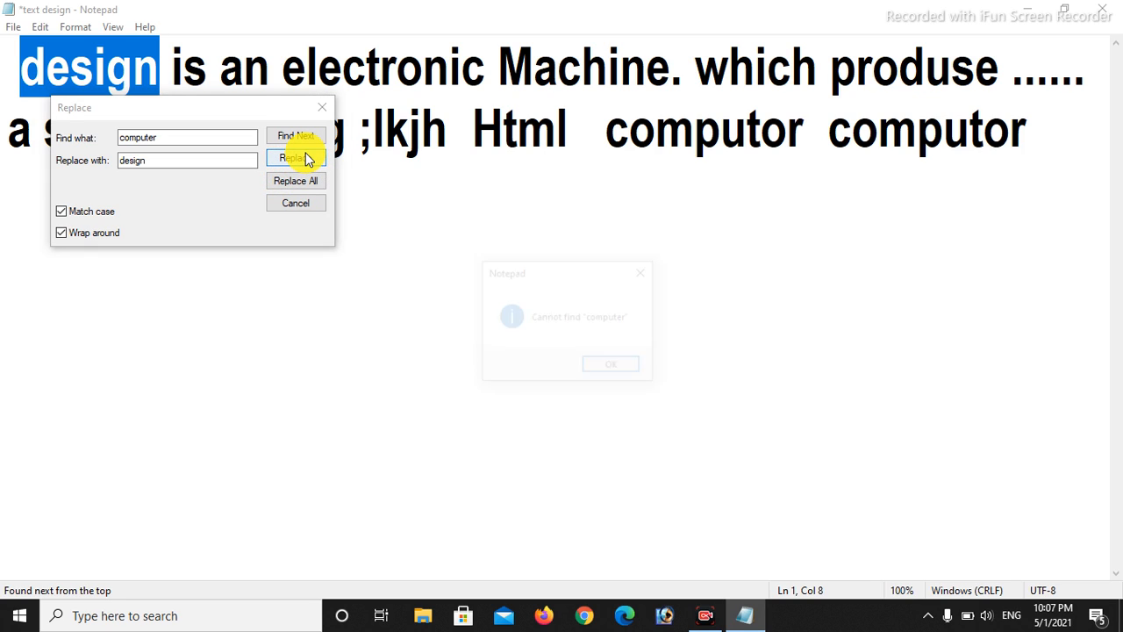
pyautogui.click(611, 363)
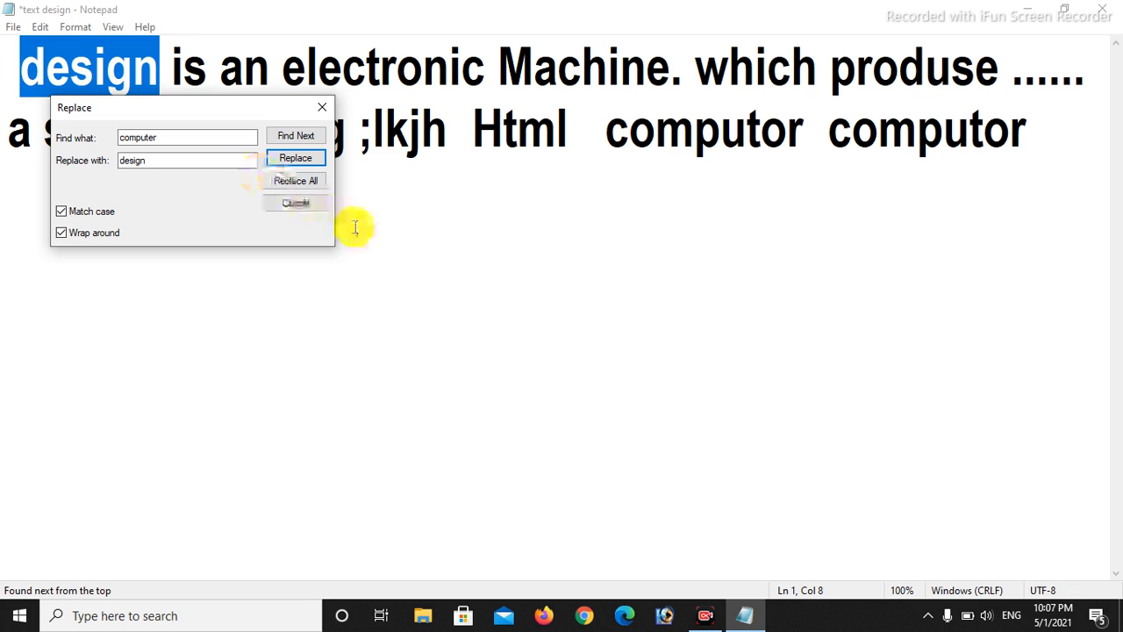
pyautogui.click(306, 160)
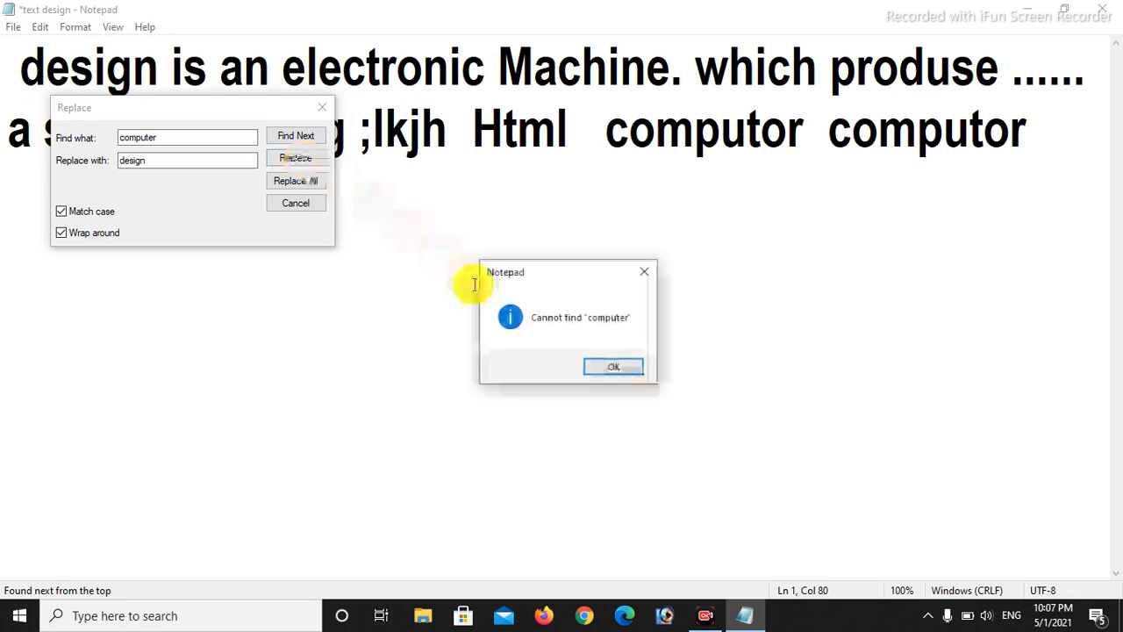
pyautogui.click(612, 364)
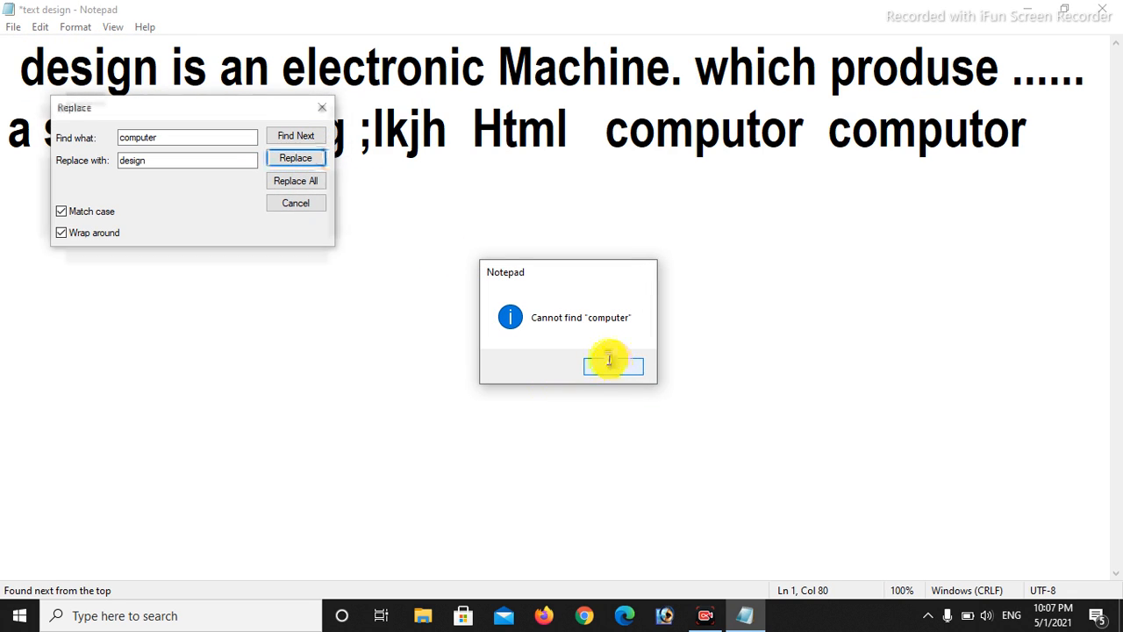
pyautogui.click(273, 182)
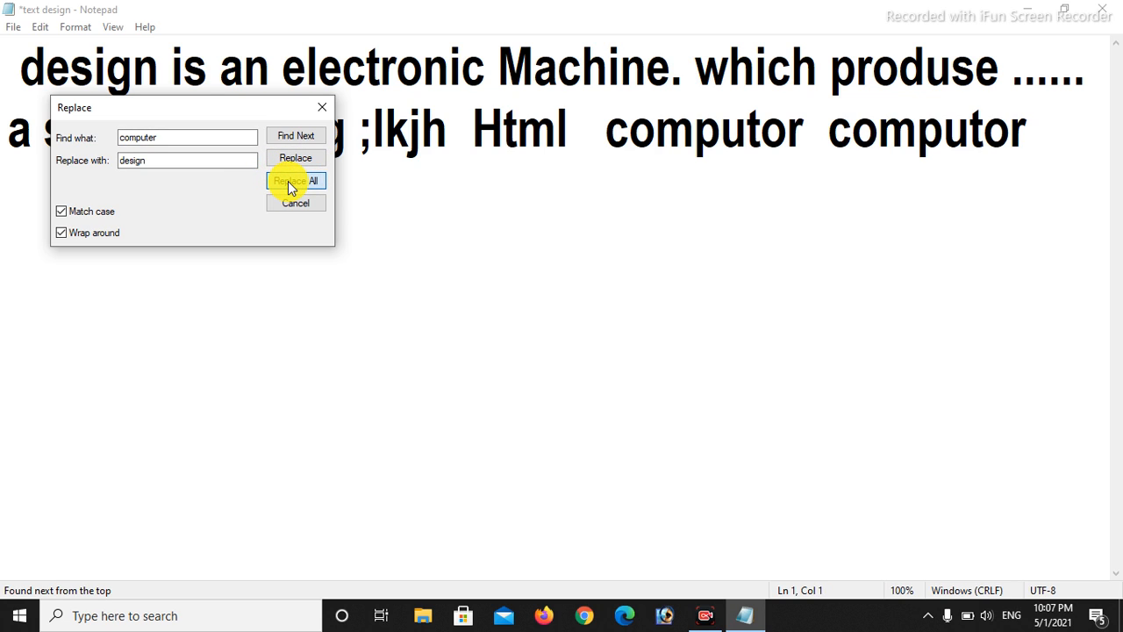
pyautogui.click(301, 203)
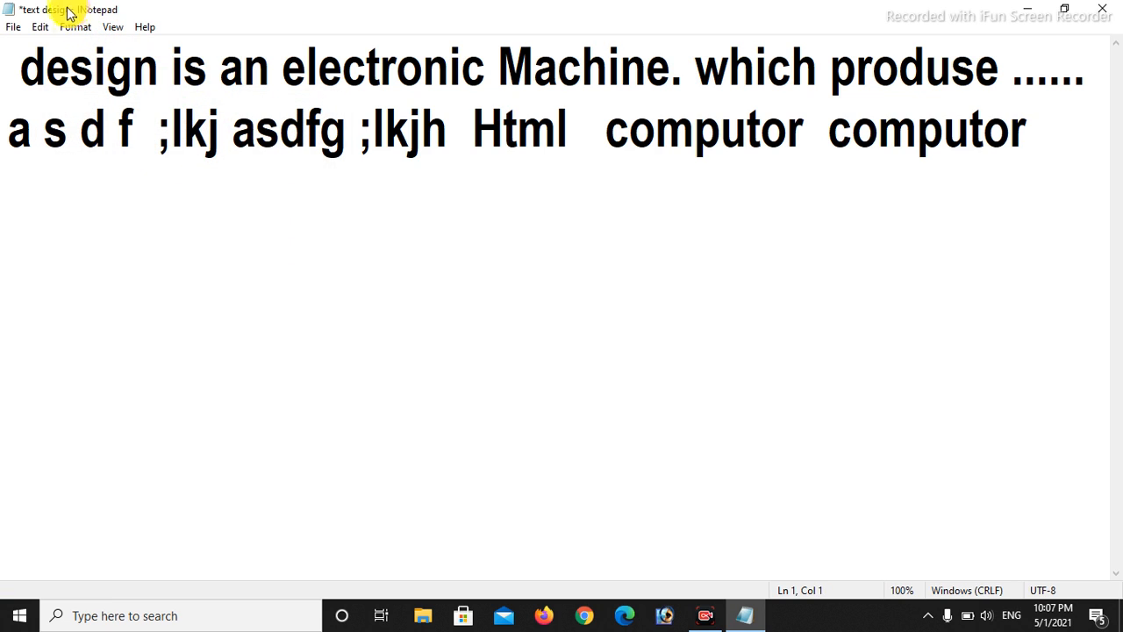
# - Reopen the Replace dialog, try to find and replace "computer" with "design" again, and cancel the dialog
pyautogui.click(46, 29)
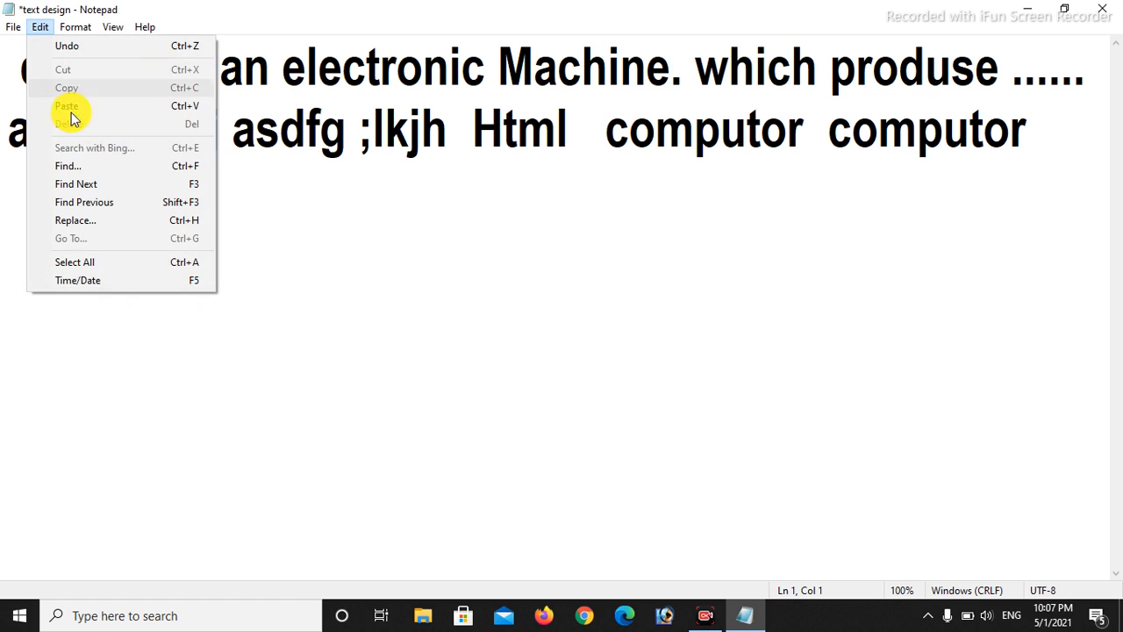
pyautogui.click(104, 220)
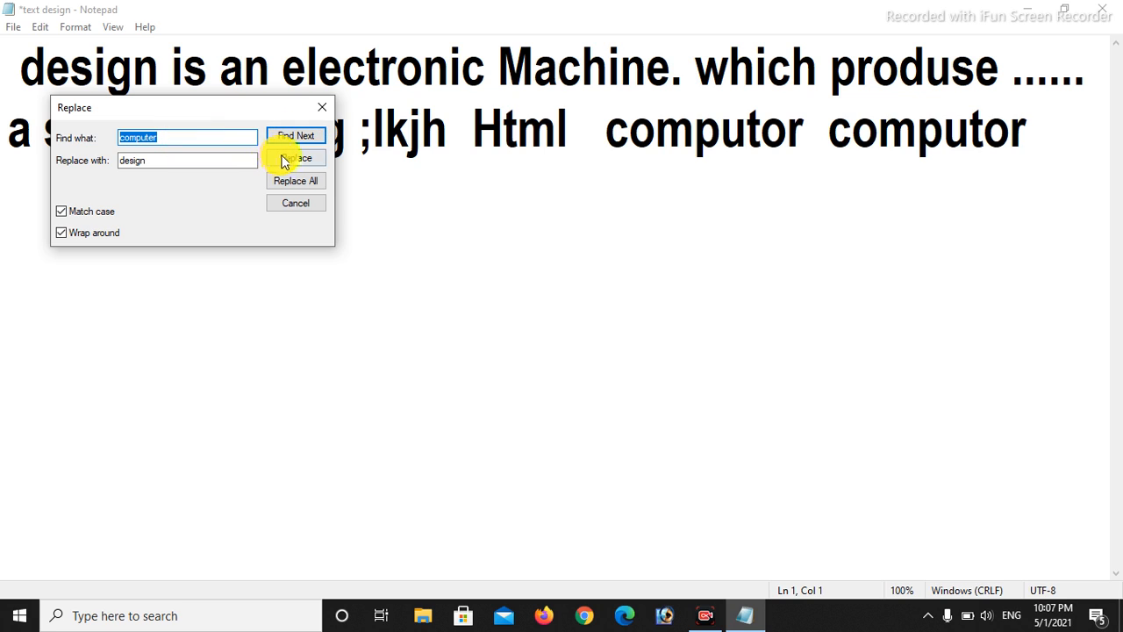
pyautogui.click(296, 140)
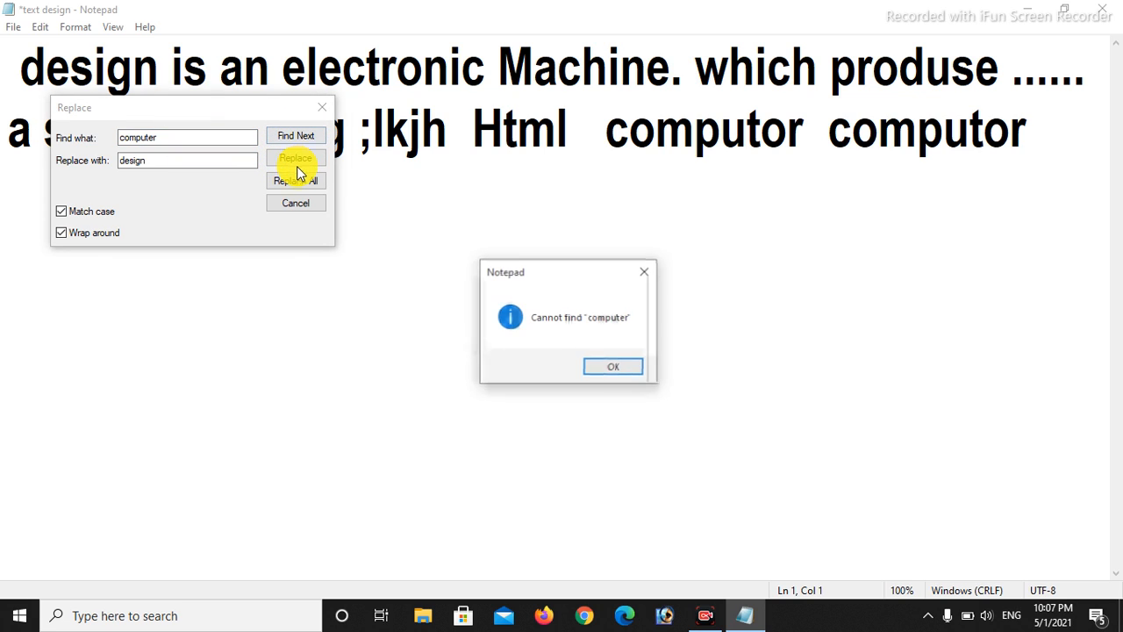
pyautogui.click(621, 365)
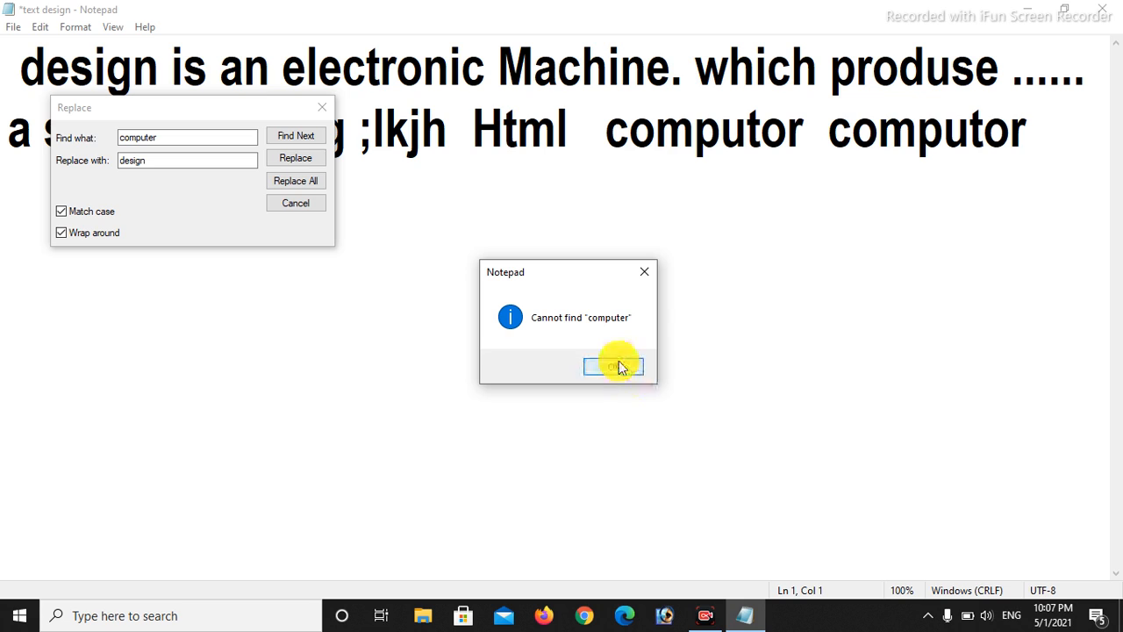
pyautogui.click(292, 165)
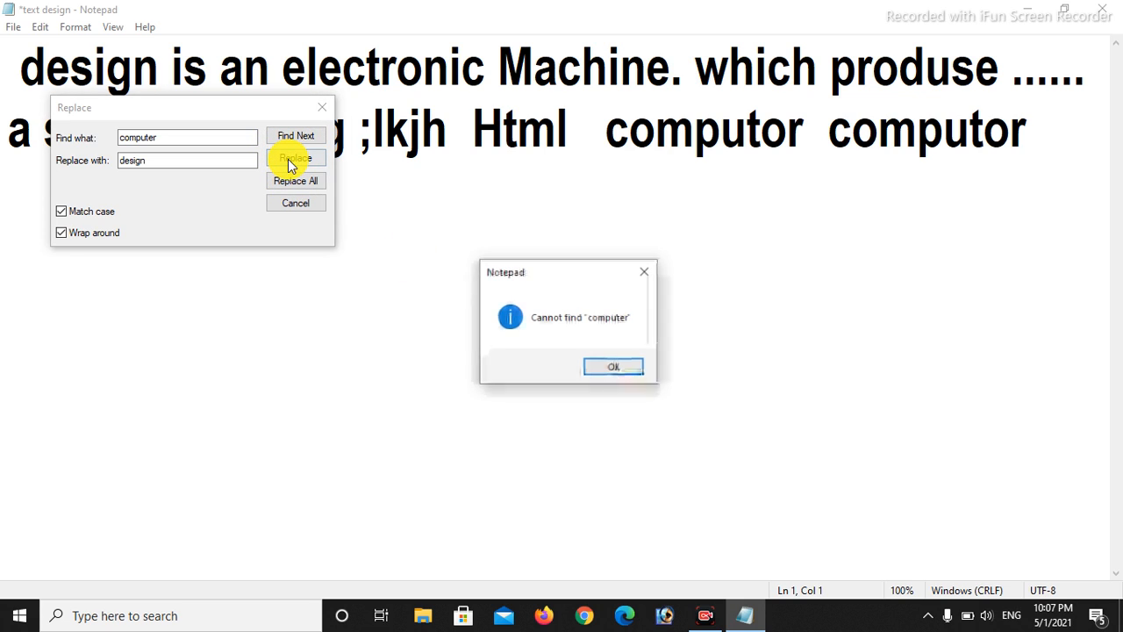
pyautogui.click(602, 366)
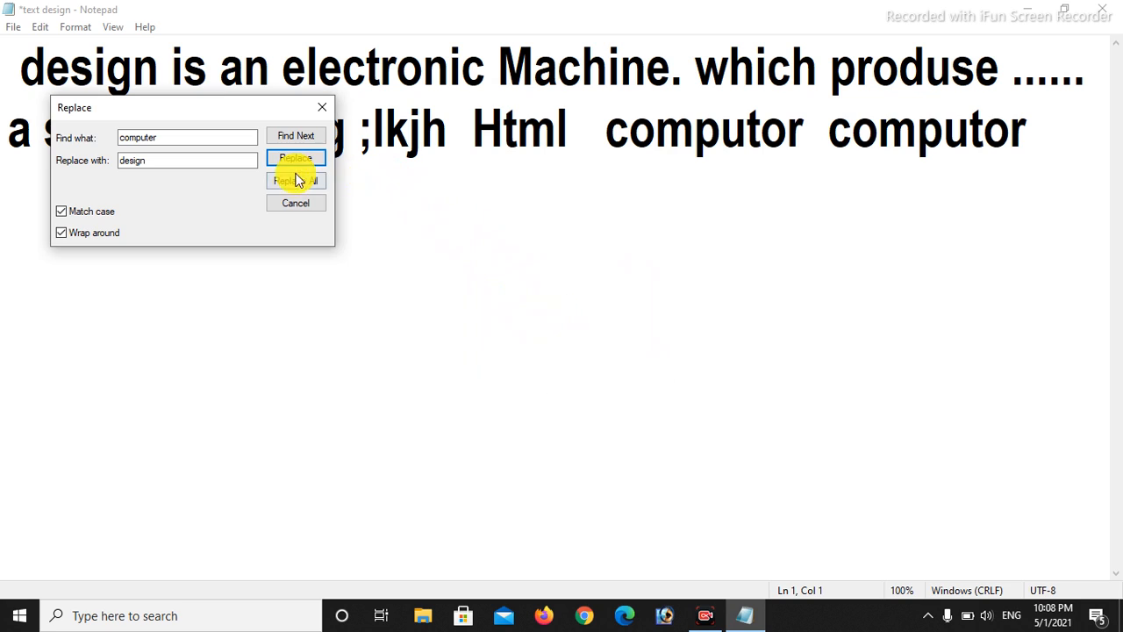
pyautogui.click(296, 203)
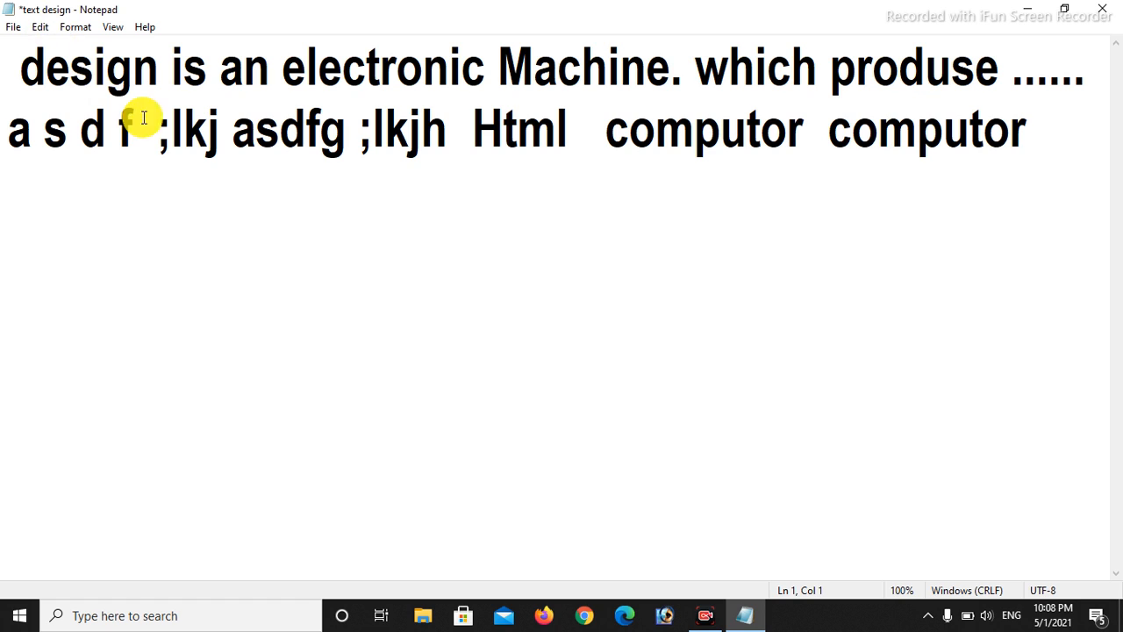
# - Replace the first "computor" after "Html" with "design", and close the Replace dialog
pyautogui.click(231, 211)
pyautogui.click(277, 340)
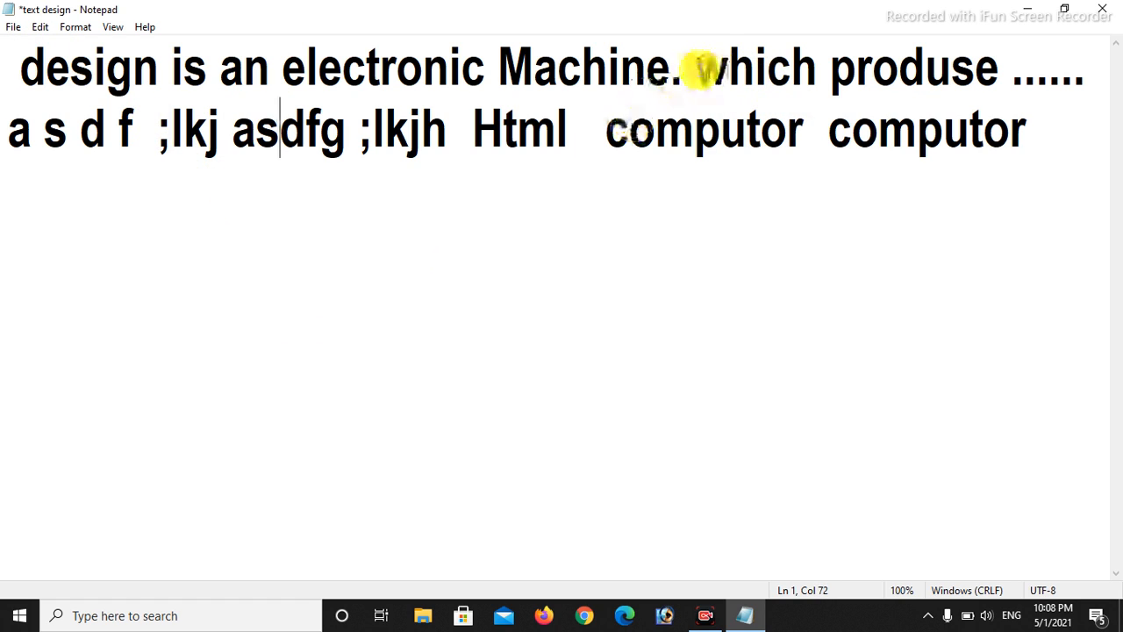
pyautogui.moveTo(26, 57); pyautogui.dragTo(1032, 118)
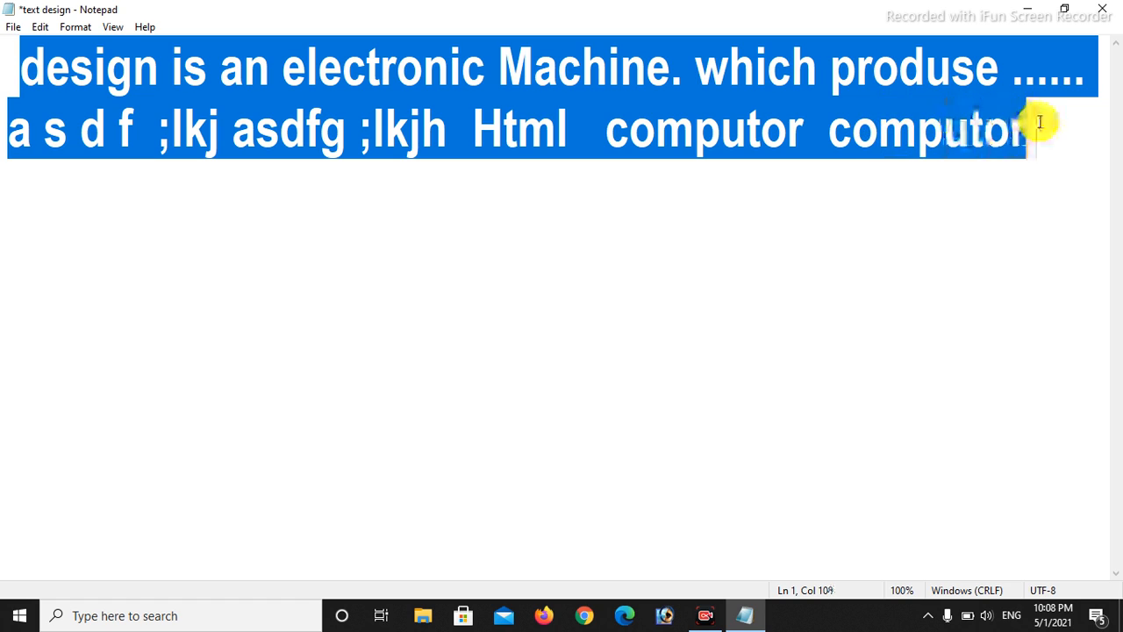
pyautogui.click(41, 26)
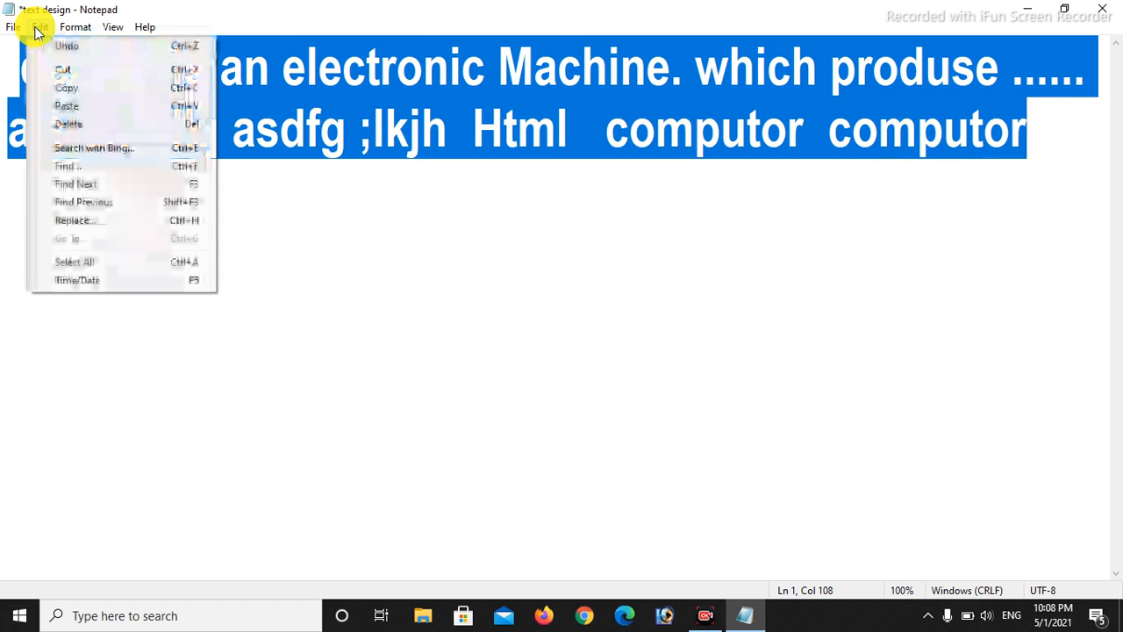
pyautogui.click(90, 219)
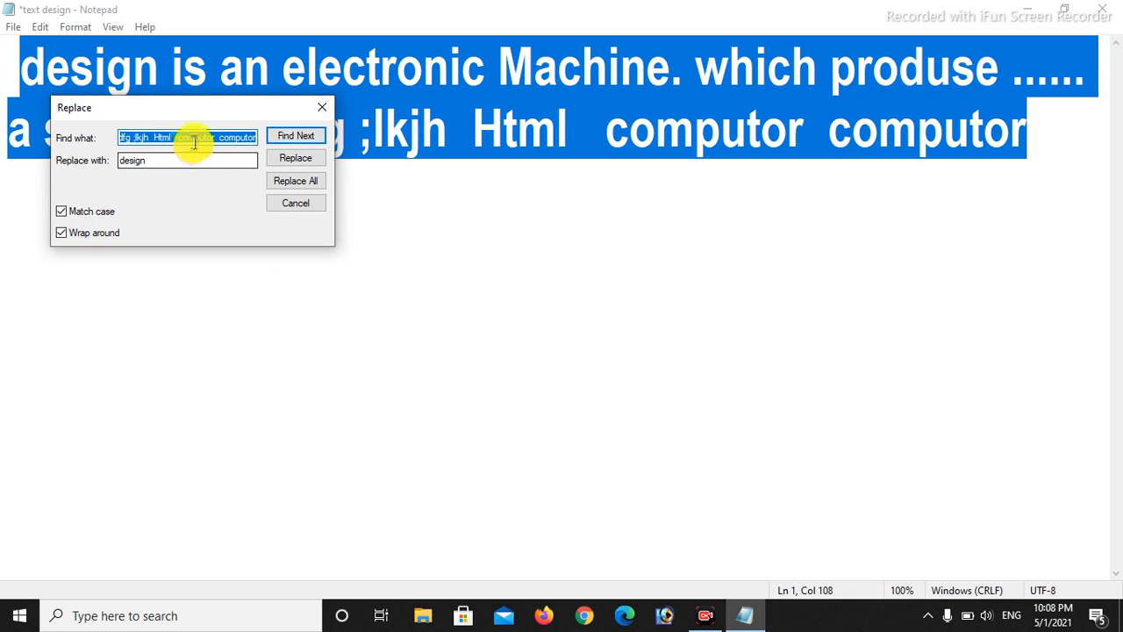
pyautogui.moveTo(217, 139); pyautogui.dragTo(74, 138)
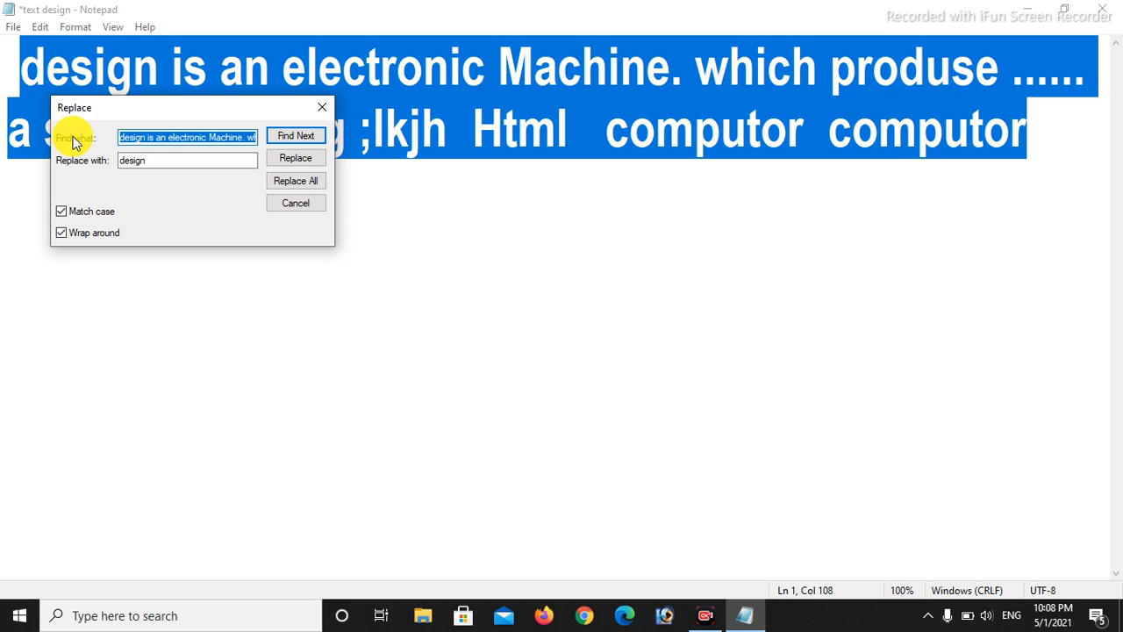
pyautogui.write('computor')
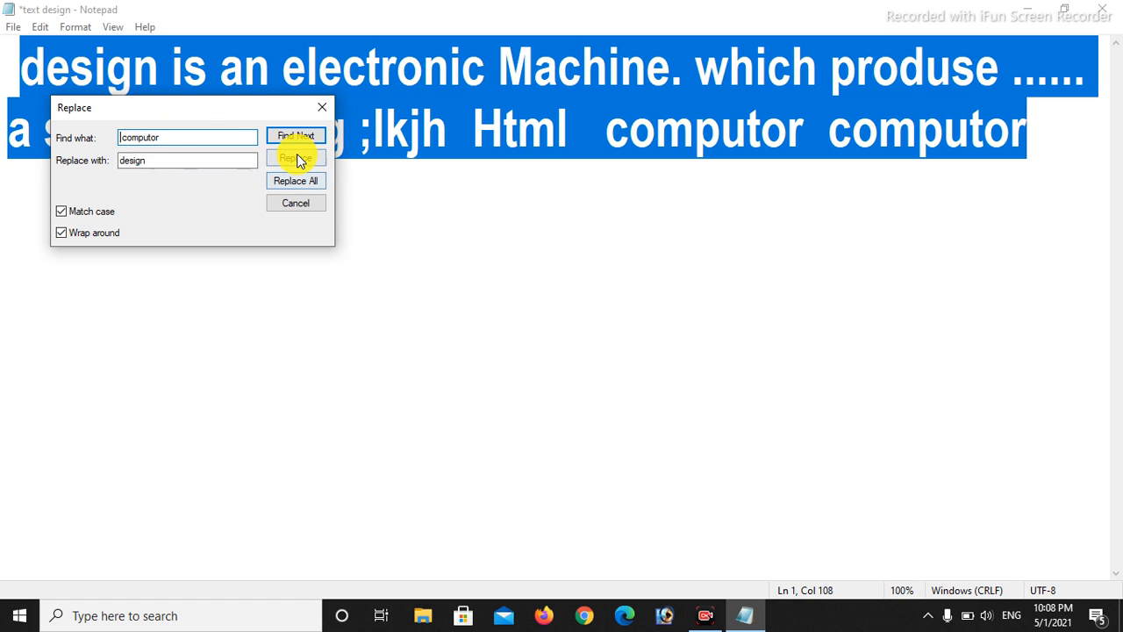
pyautogui.click(296, 158)
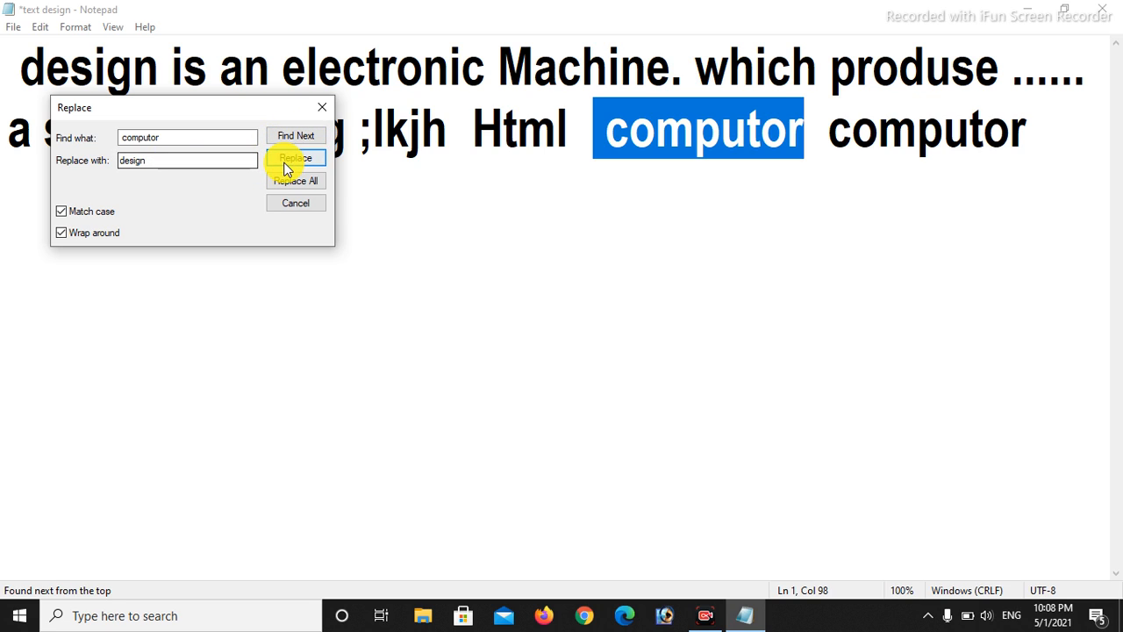
pyautogui.click(285, 167)
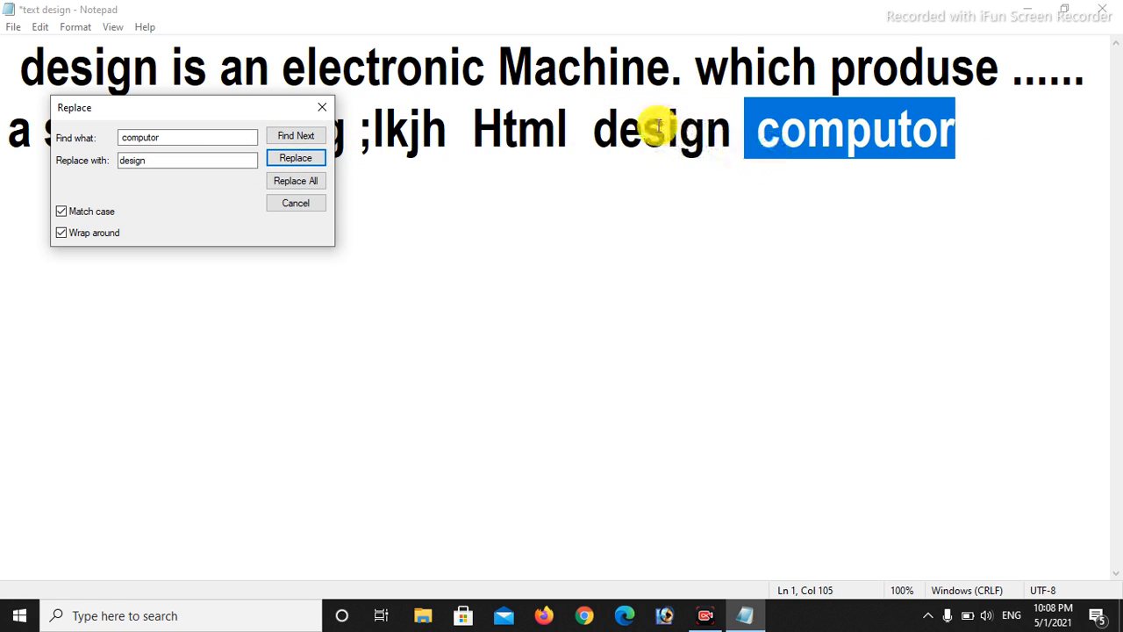
pyautogui.click(303, 198)
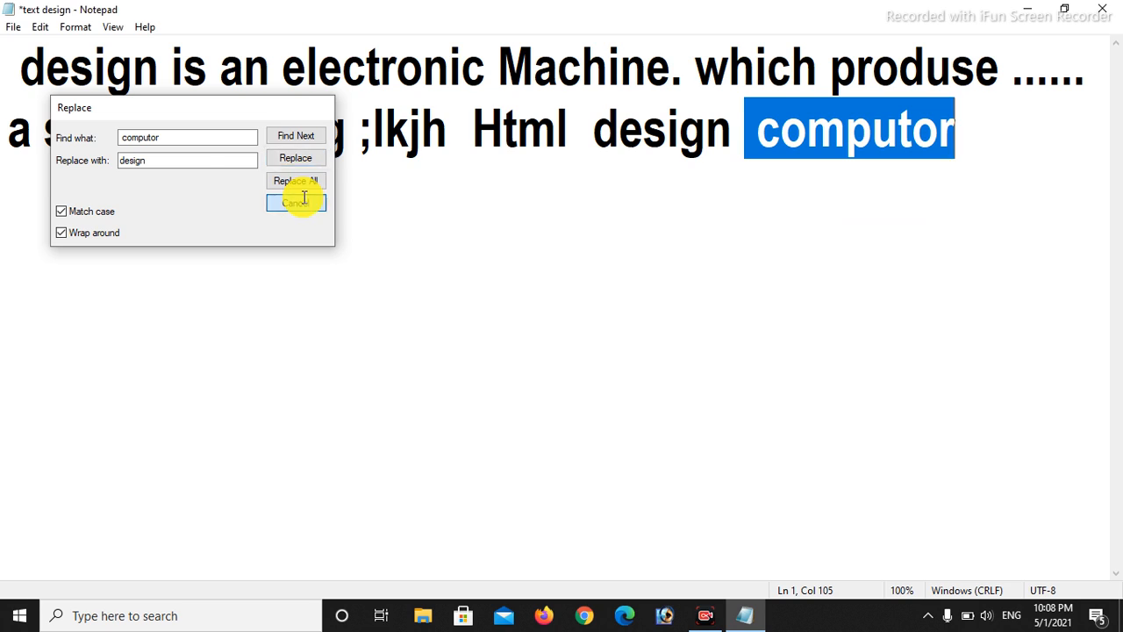
# - Select all the text in the document, and clear the selection by placing the cursor within the second displayed line
pyautogui.click(39, 27)
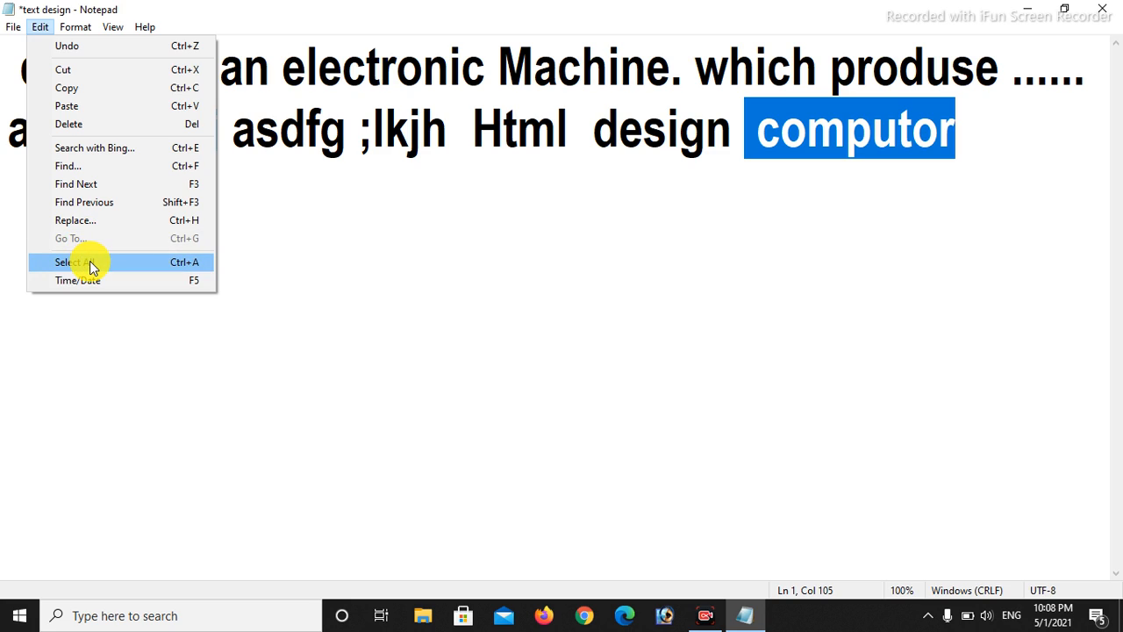
pyautogui.click(150, 268)
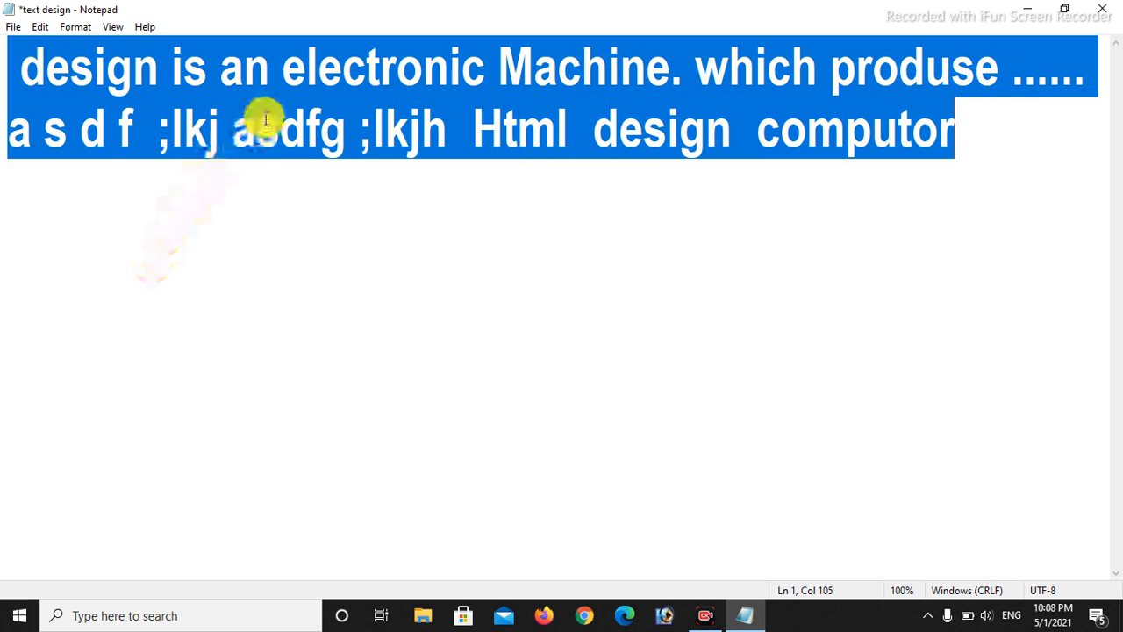
pyautogui.click(39, 27)
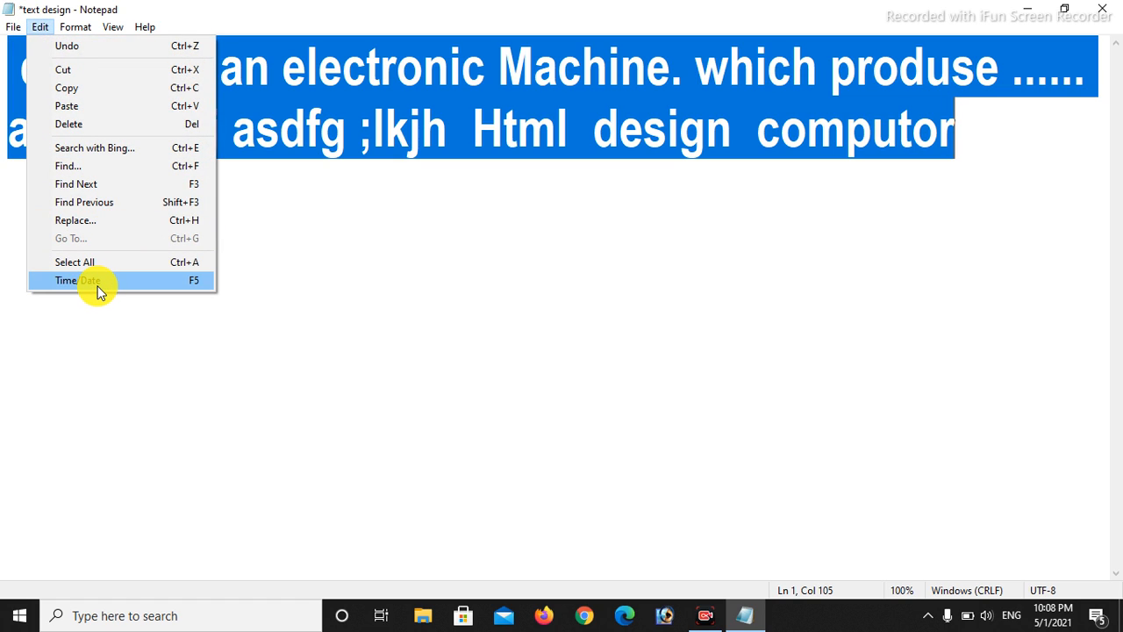
pyautogui.click(106, 130)
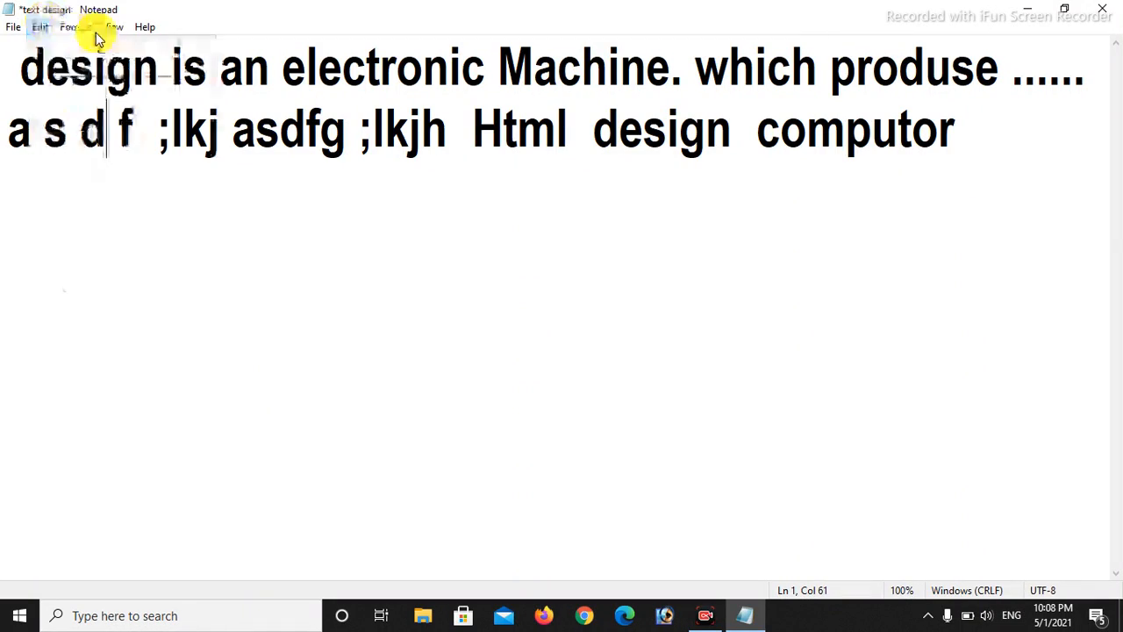
# - Insert the current time and date on a new line below the text
pyautogui.click(77, 26)
pyautogui.click(972, 131)
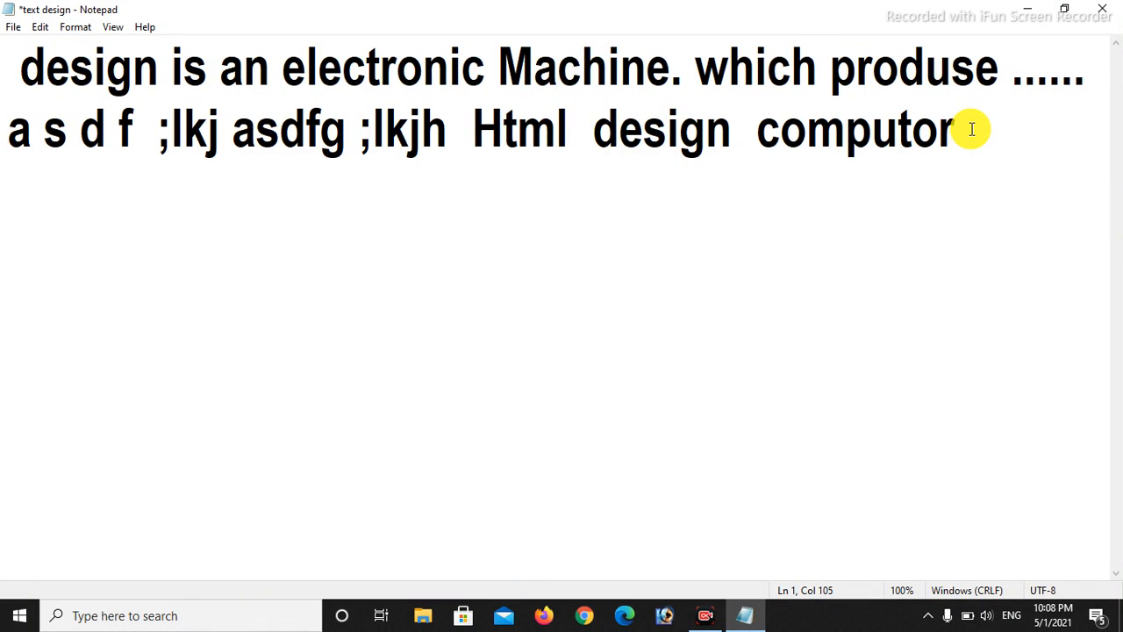
pyautogui.press('Return')
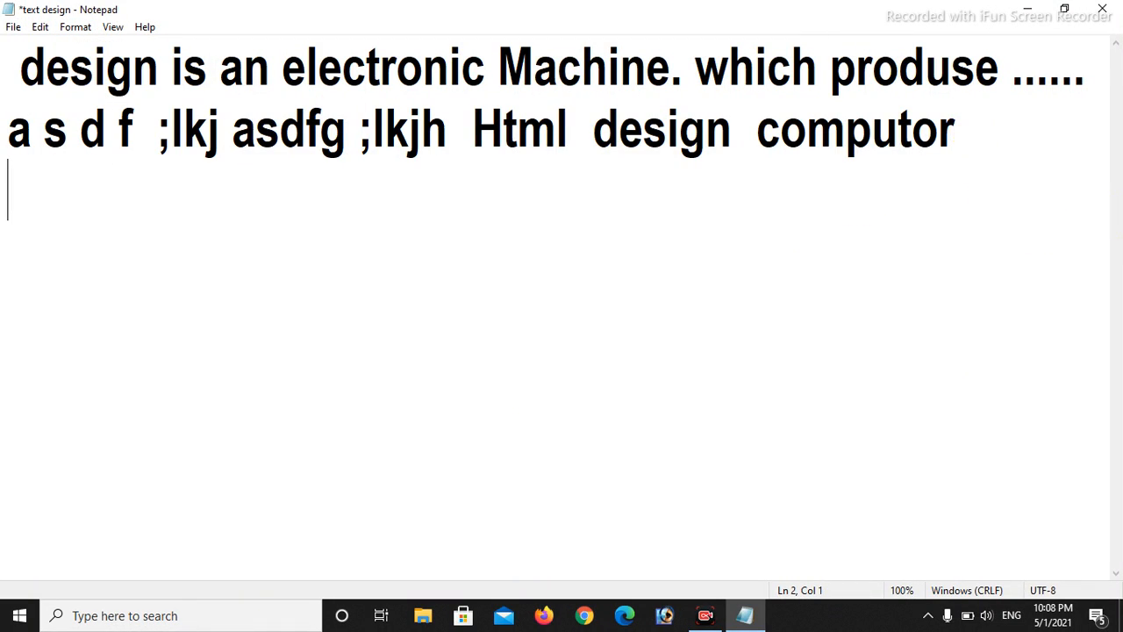
pyautogui.click(39, 28)
pyautogui.click(64, 285)
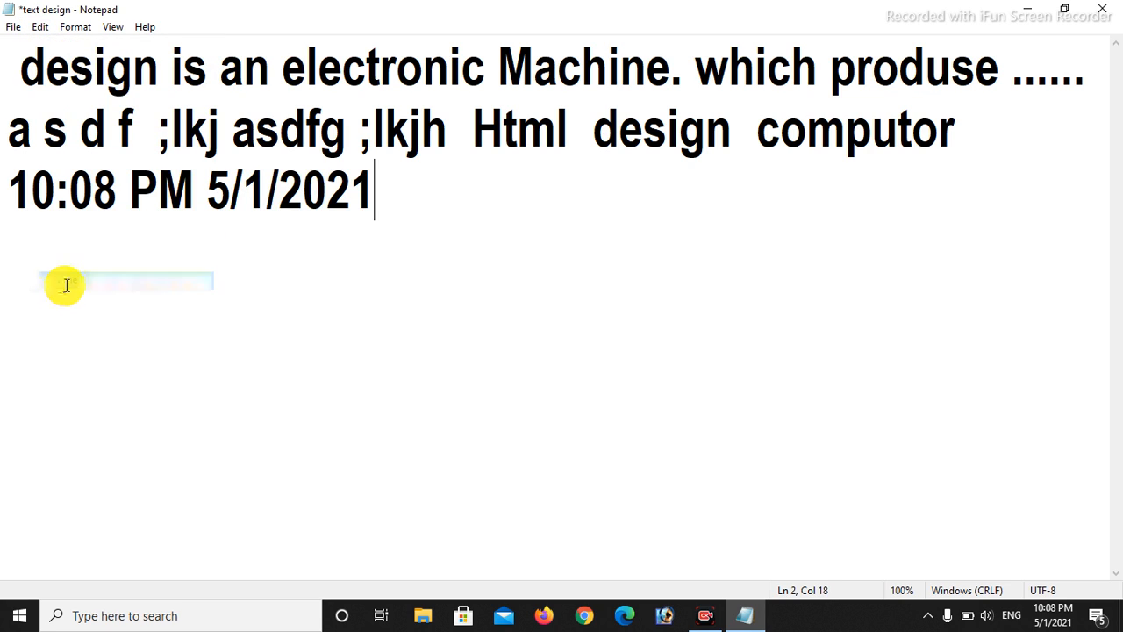
# - Select the date "5/1/2021" on the last line and overwrite it with a fresh time and date stamp
pyautogui.moveTo(207, 190); pyautogui.dragTo(403, 207)
pyautogui.click(377, 196)
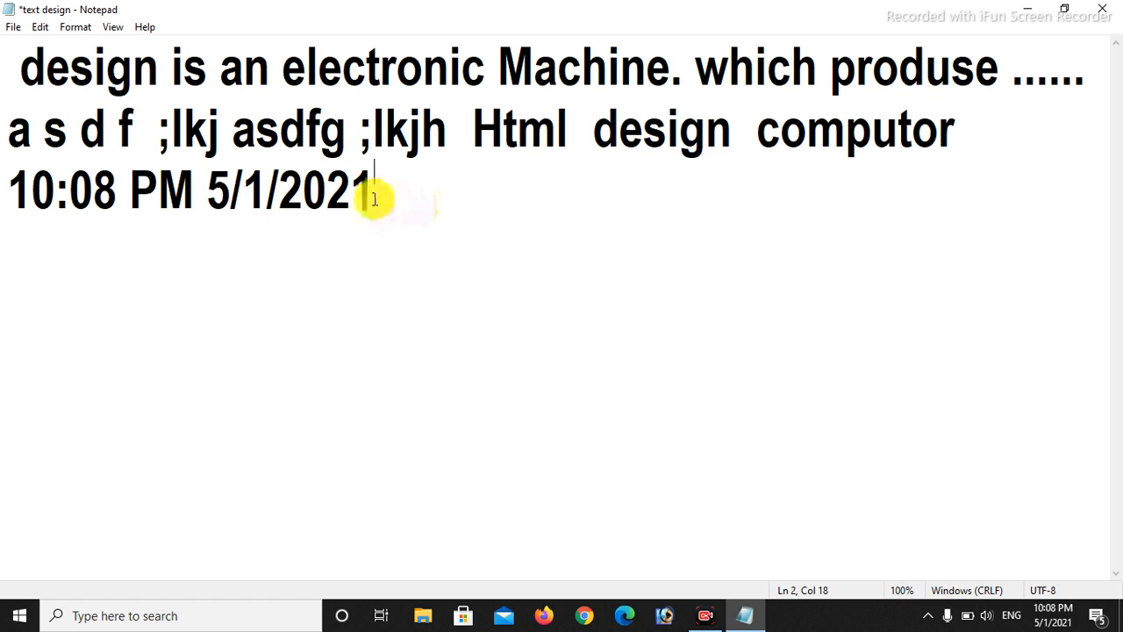
pyautogui.moveTo(215, 184); pyautogui.dragTo(374, 203)
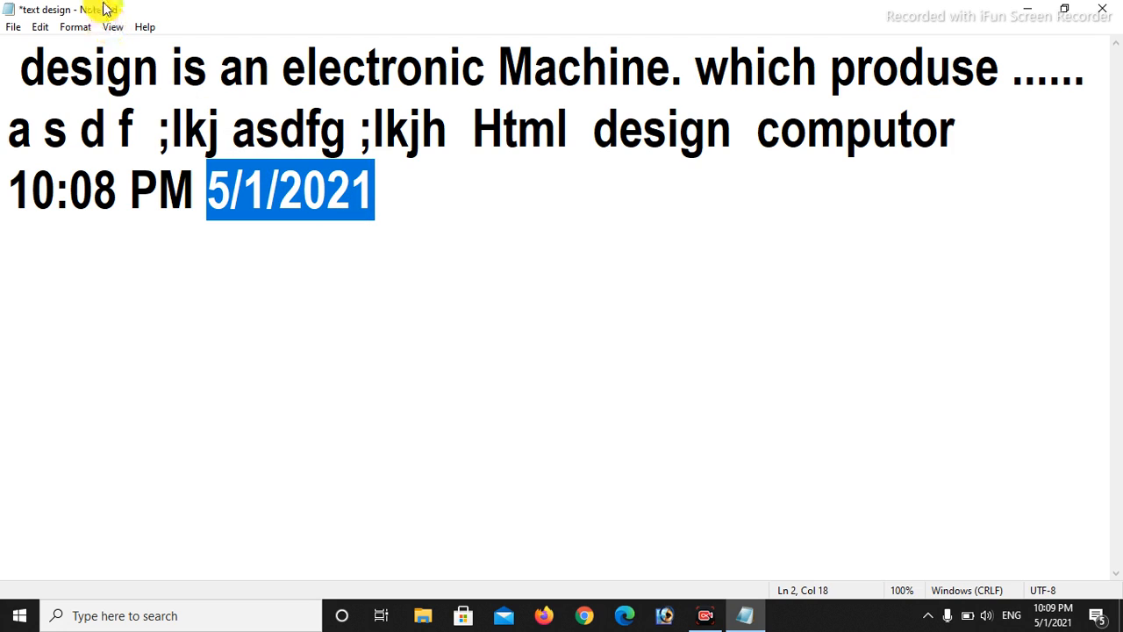
pyautogui.click(39, 27)
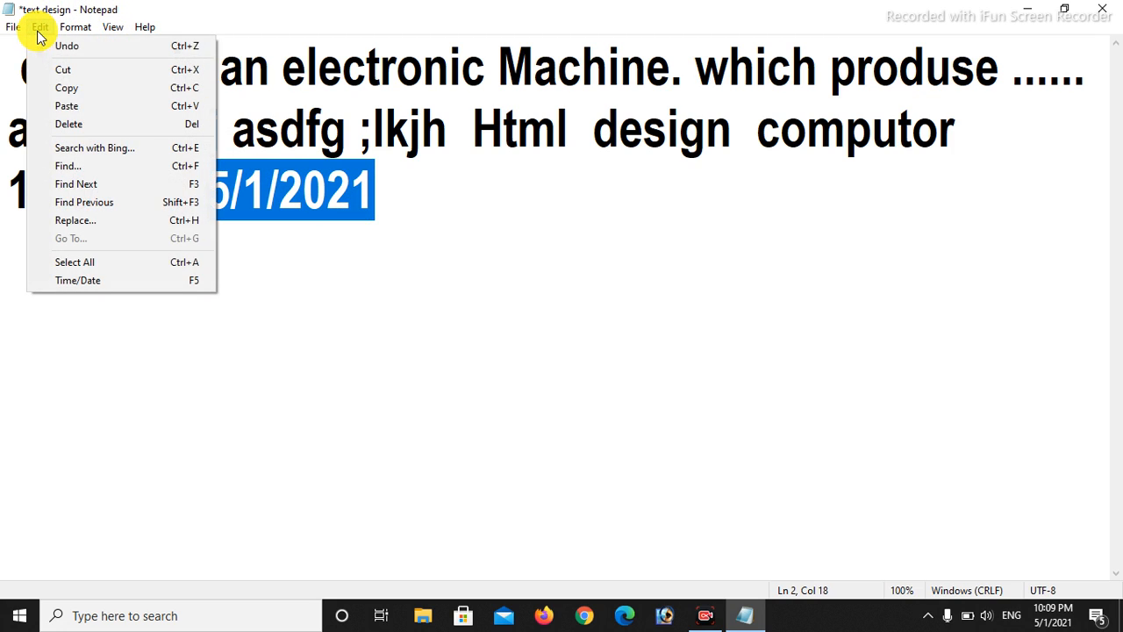
pyautogui.click(103, 280)
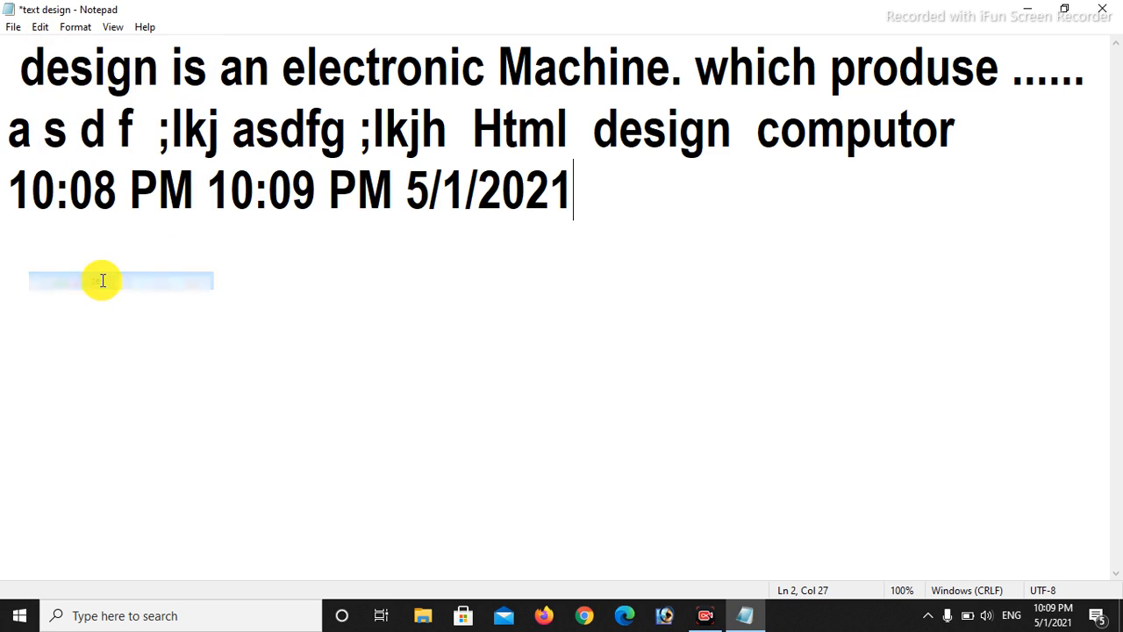
# - Open the Font settings, move the dialog clear of the text's start, and choose the Kruti Dev 010 font
pyautogui.click(75, 28)
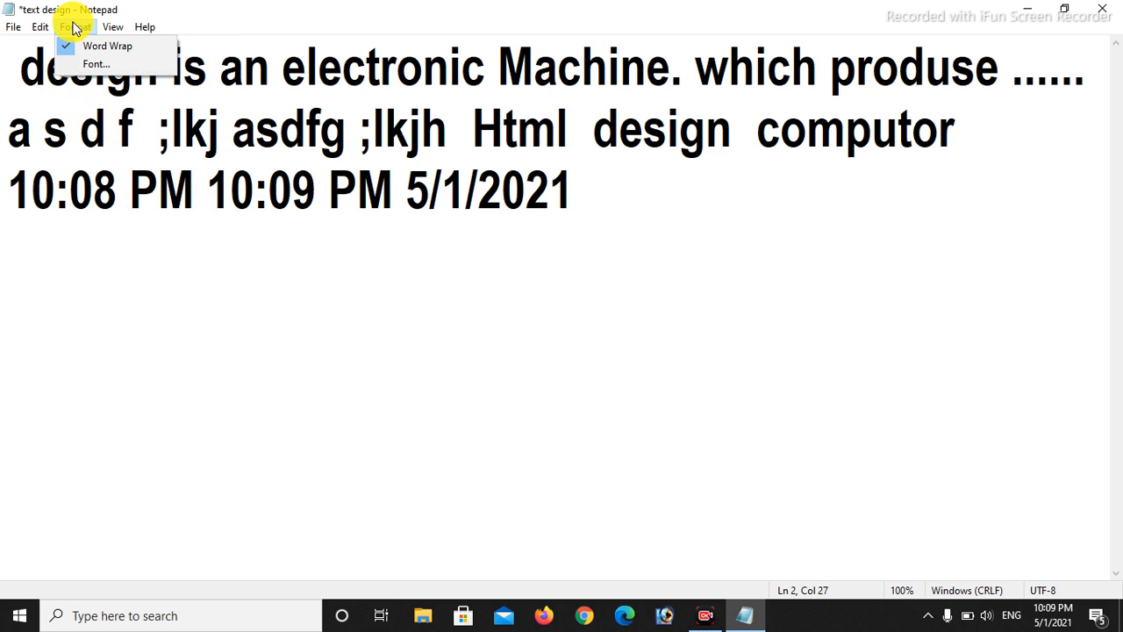
pyautogui.click(92, 66)
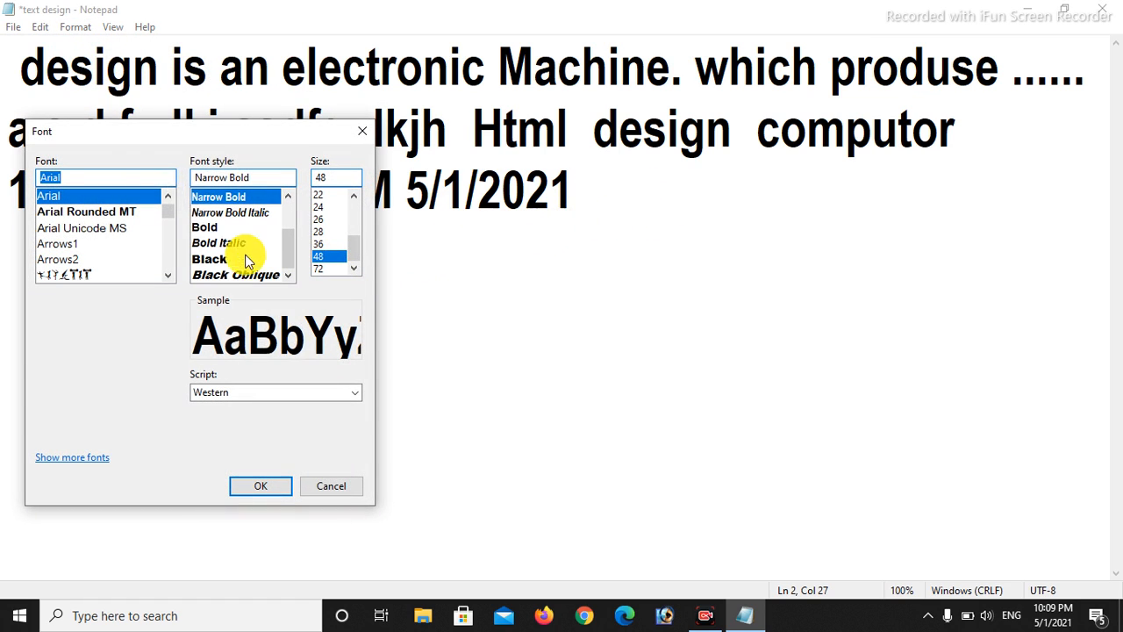
pyautogui.moveTo(138, 131); pyautogui.dragTo(381, 111)
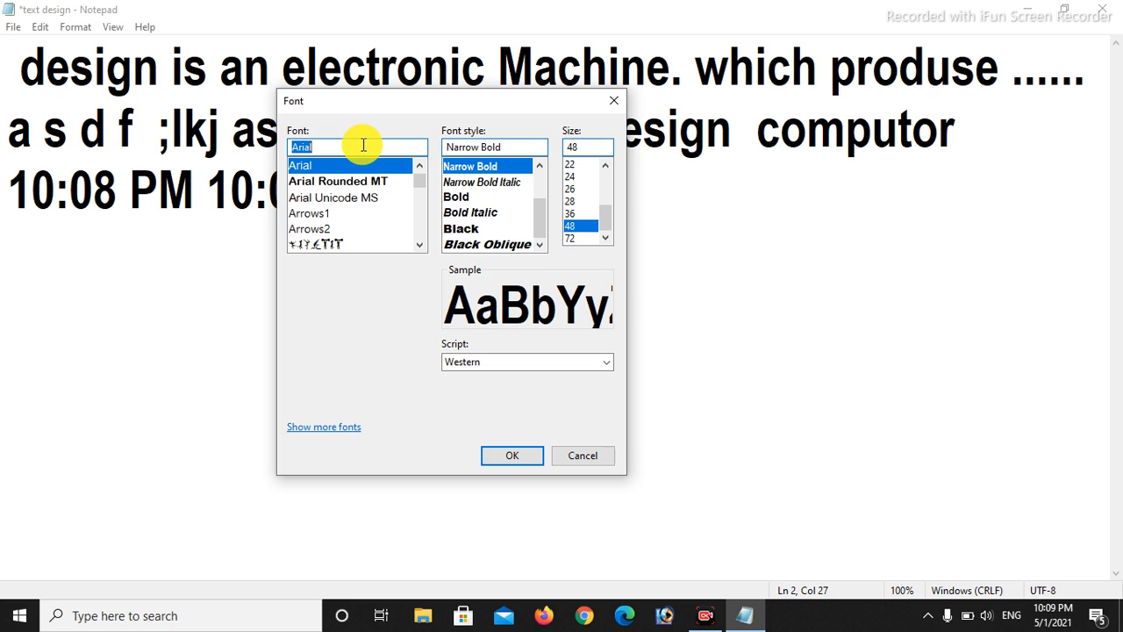
pyautogui.moveTo(363, 144); pyautogui.dragTo(280, 147)
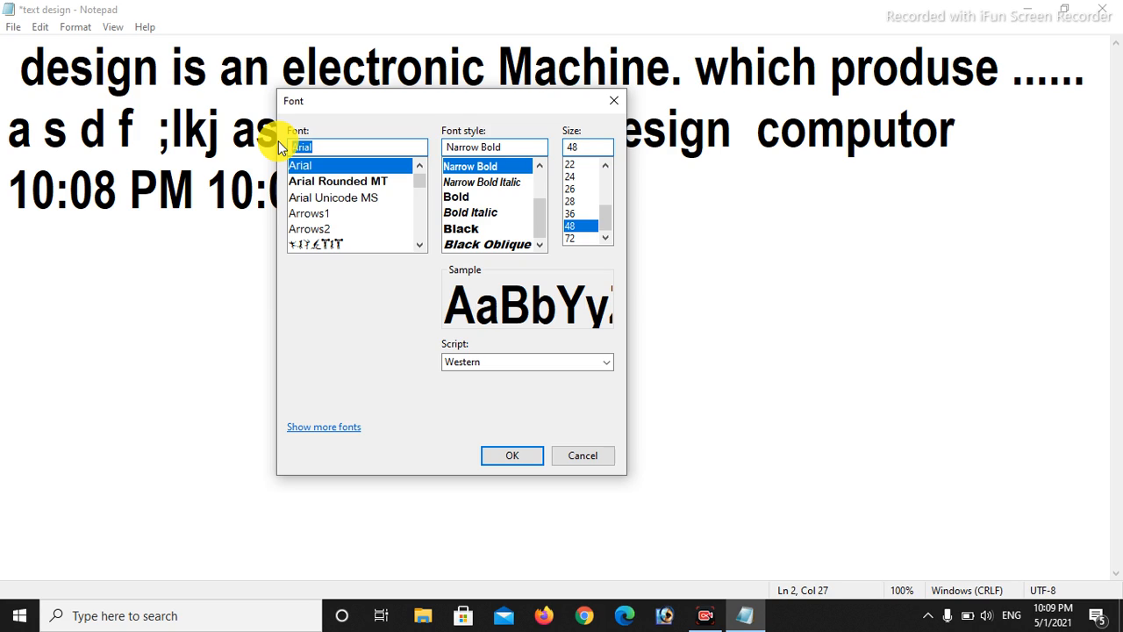
pyautogui.write('kr')
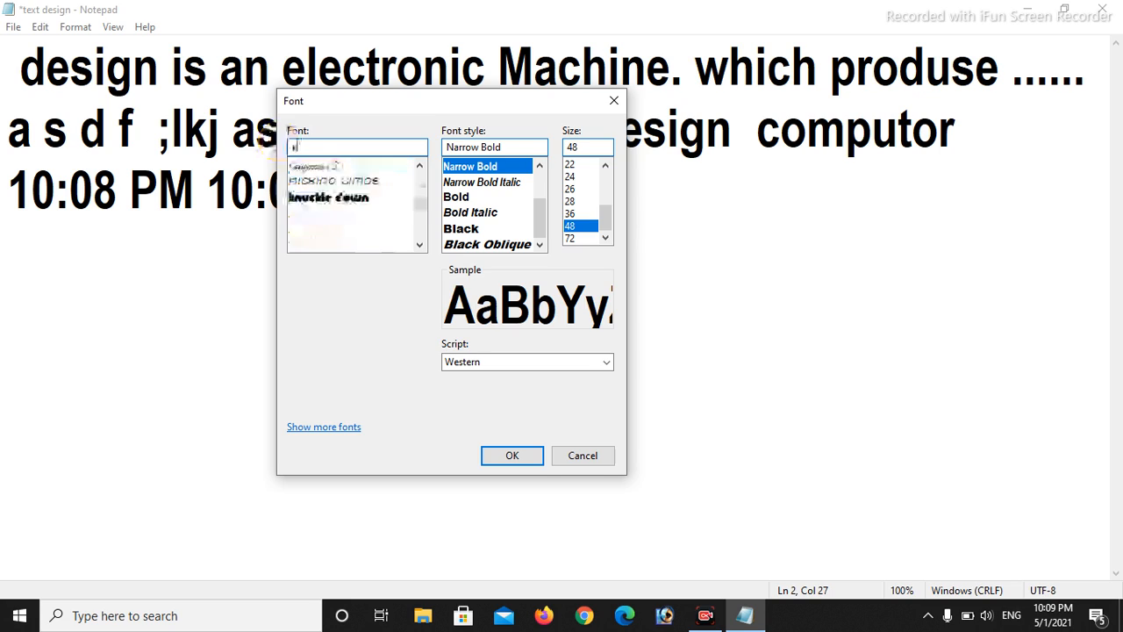
pyautogui.write('uti dev')
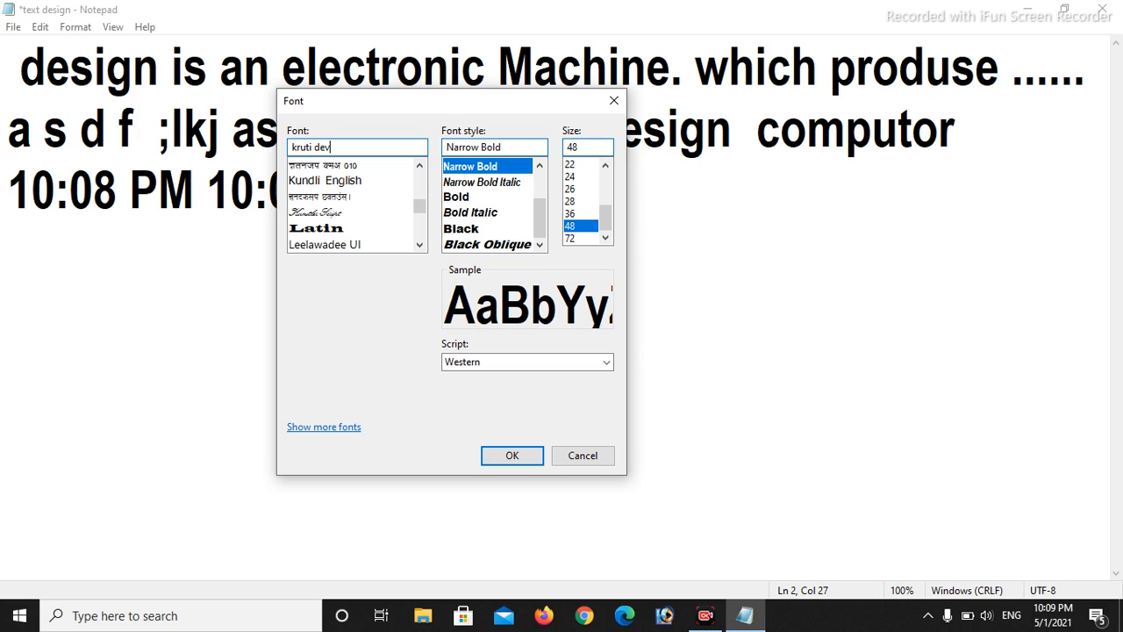
pyautogui.write('010')
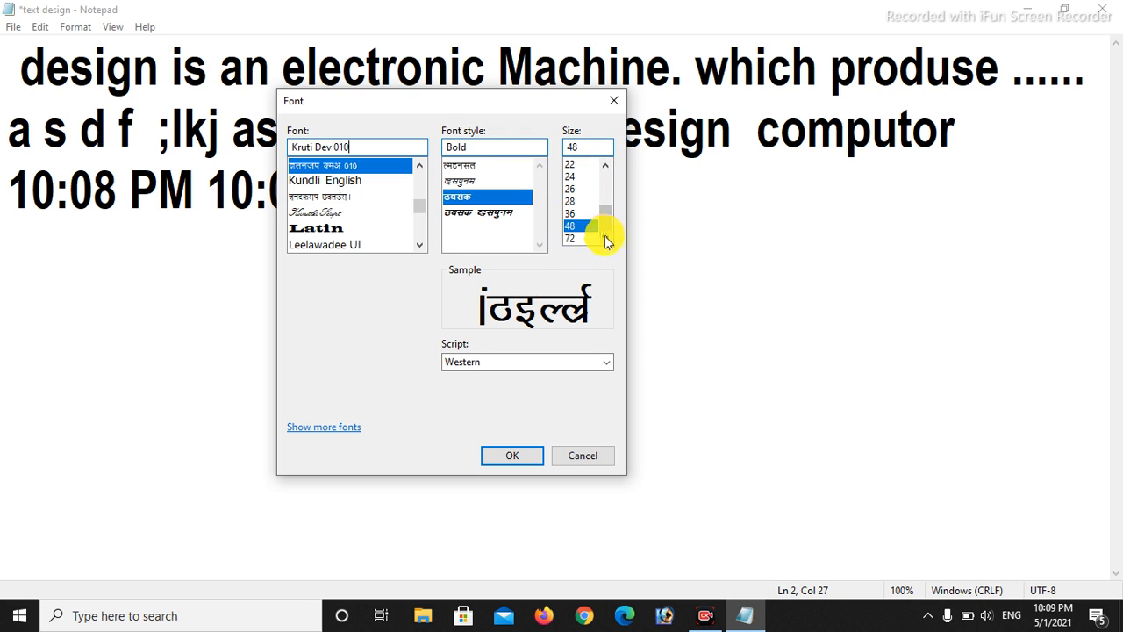
# - Try font size 72, set it back to 48 with the Western script, and apply the font settings to the document
pyautogui.click(572, 238)
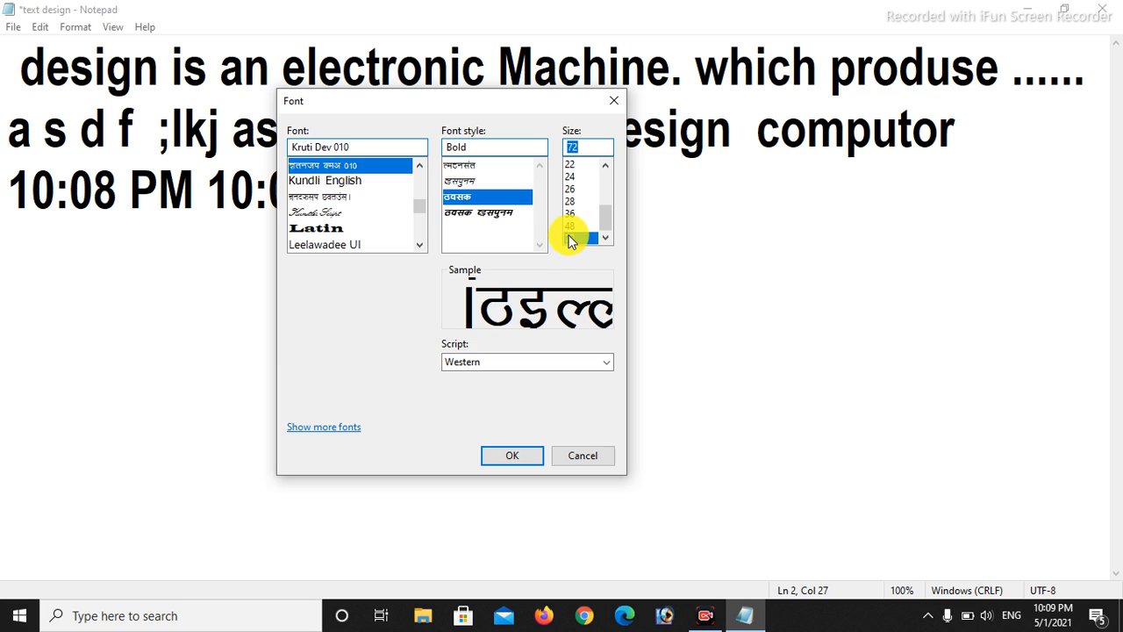
pyautogui.click(575, 226)
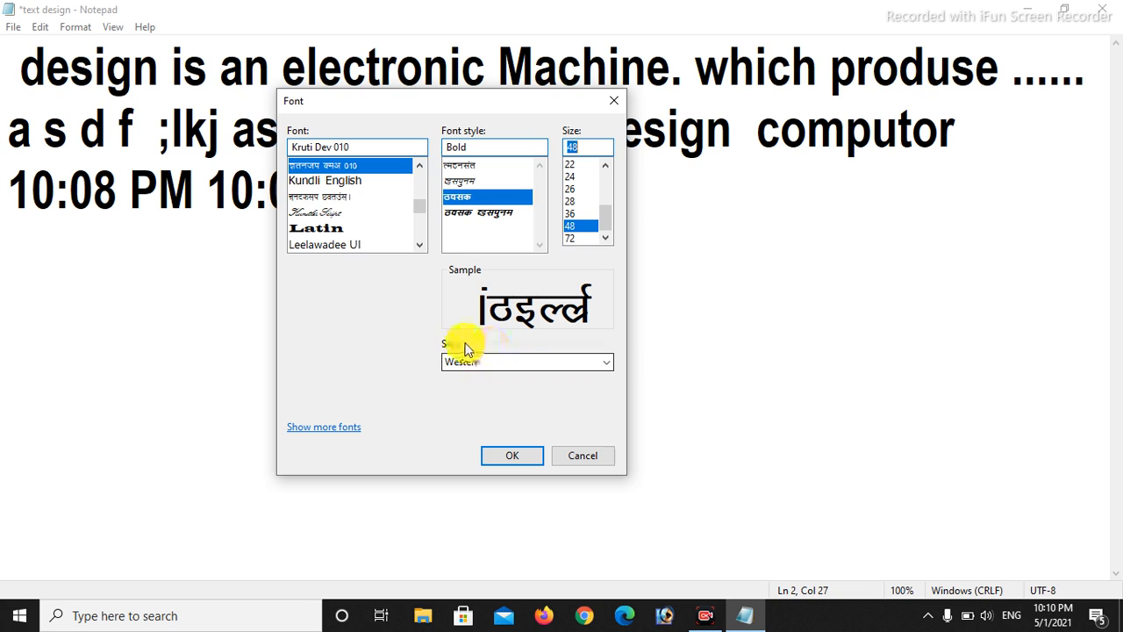
pyautogui.click(565, 358)
pyautogui.click(574, 361)
pyautogui.click(605, 360)
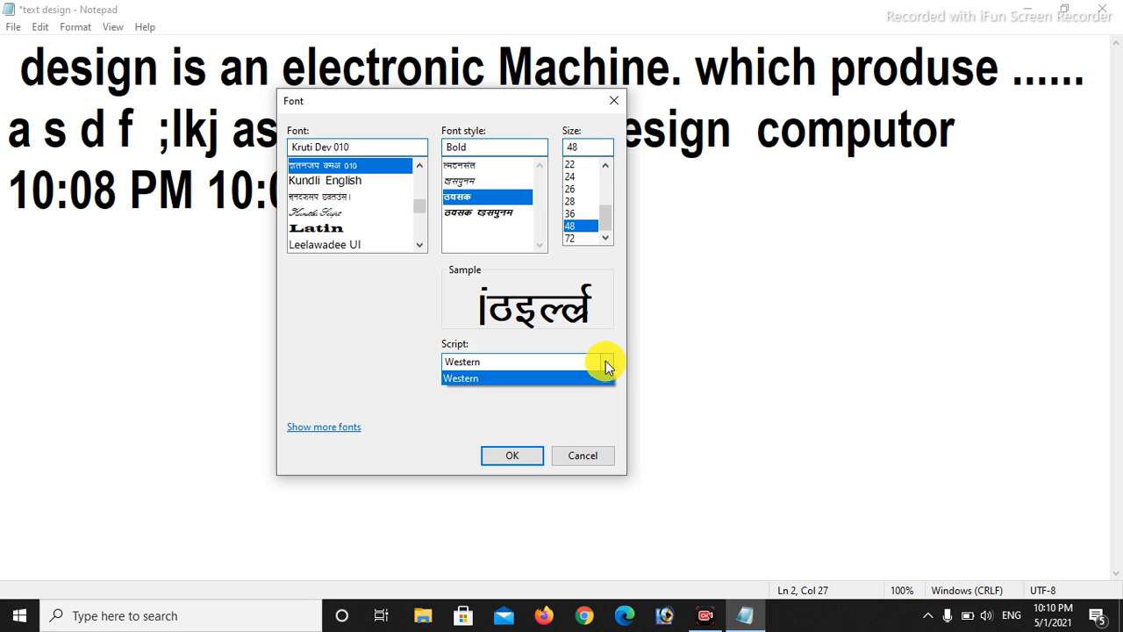
pyautogui.click(605, 360)
pyautogui.click(605, 360)
pyautogui.click(605, 359)
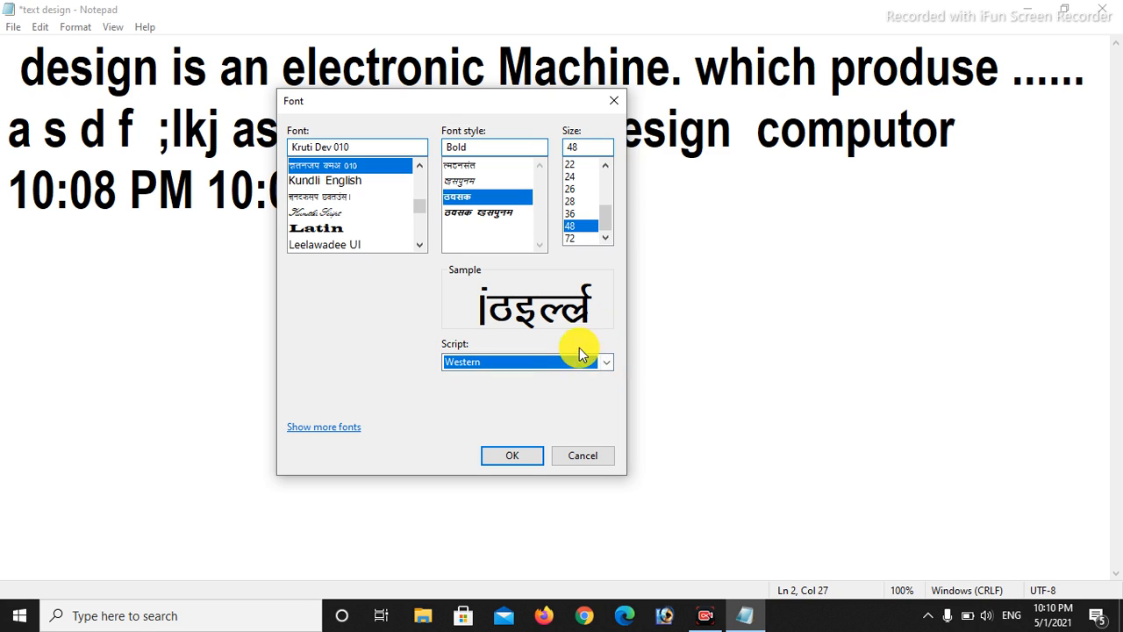
pyautogui.click(523, 458)
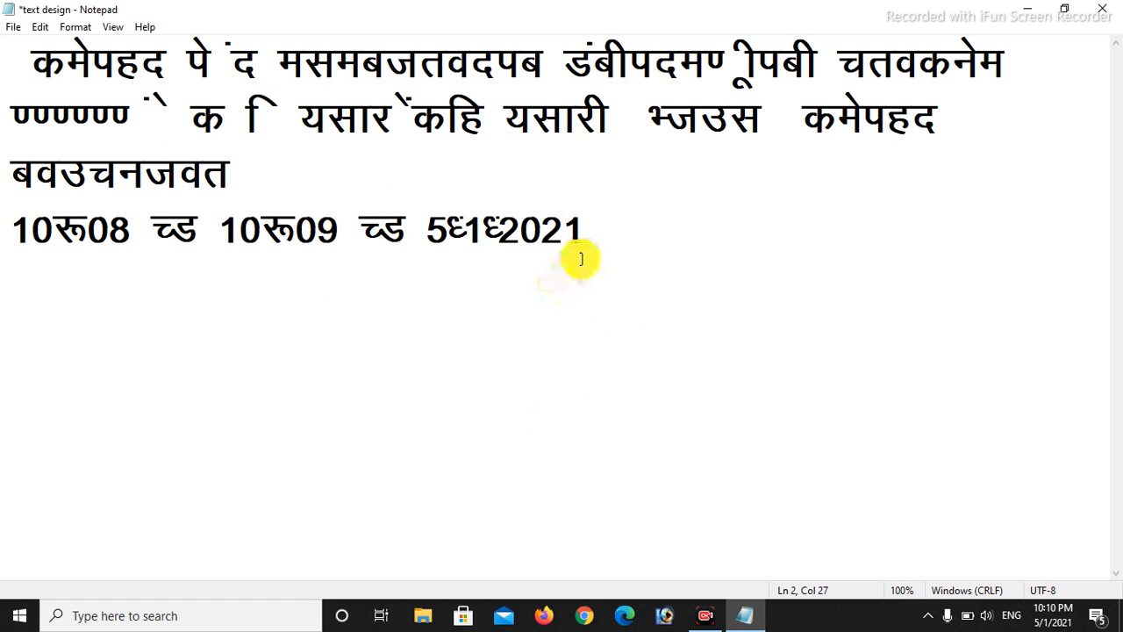